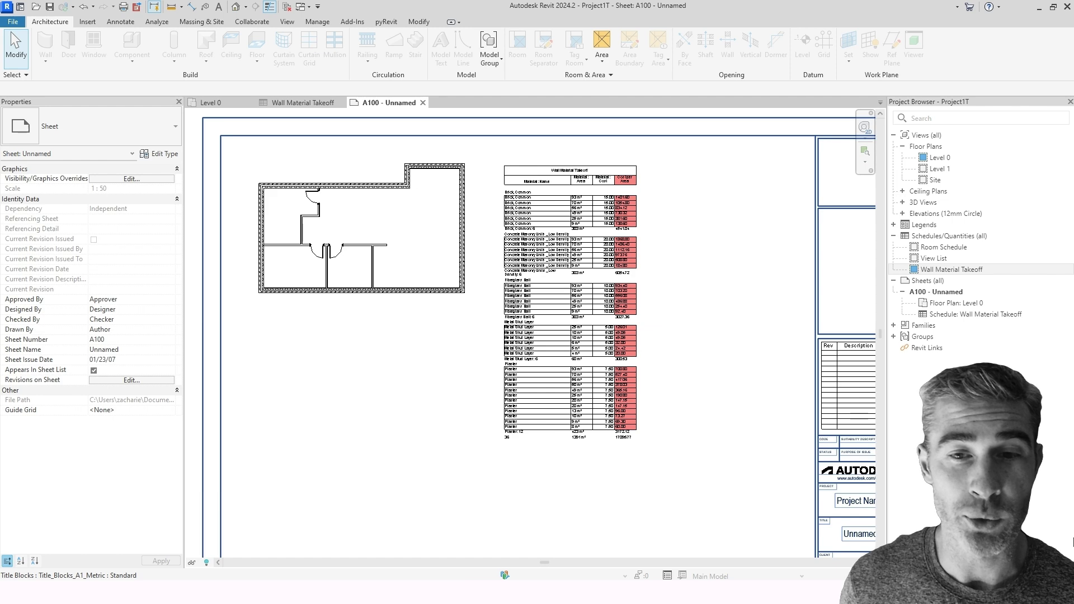
# Examine the Wall Material Takeoff schedule and its material areas and costs beside the floor plan on sheet A100.
pyautogui.scroll(4, 649, 235)
pyautogui.moveTo(671, 259); pyautogui.dragTo(665, 290, button='middle')
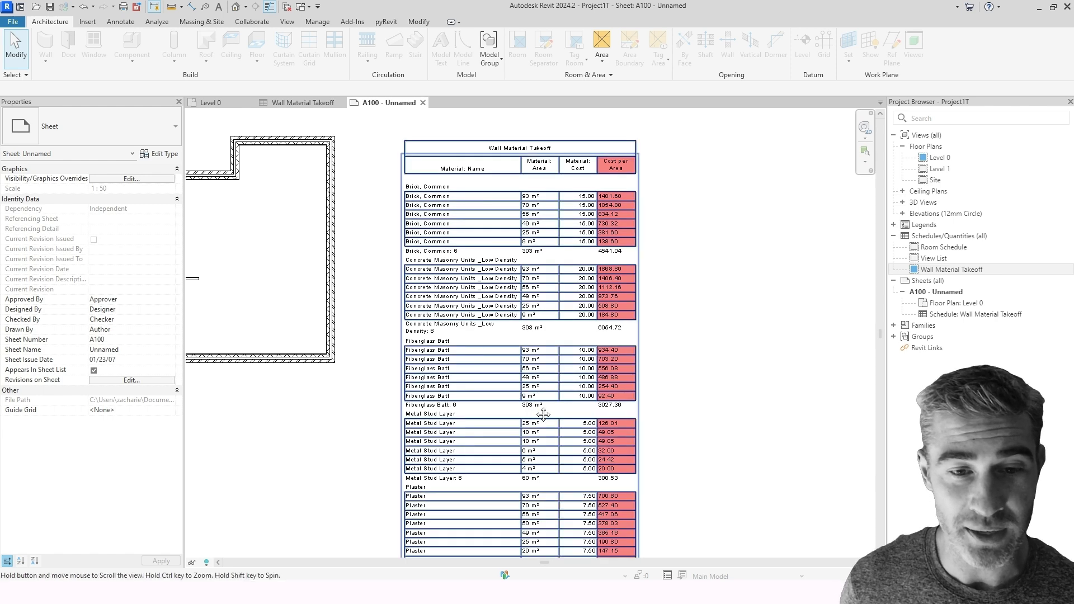
pyautogui.moveTo(532, 413); pyautogui.dragTo(529, 365, button='middle')
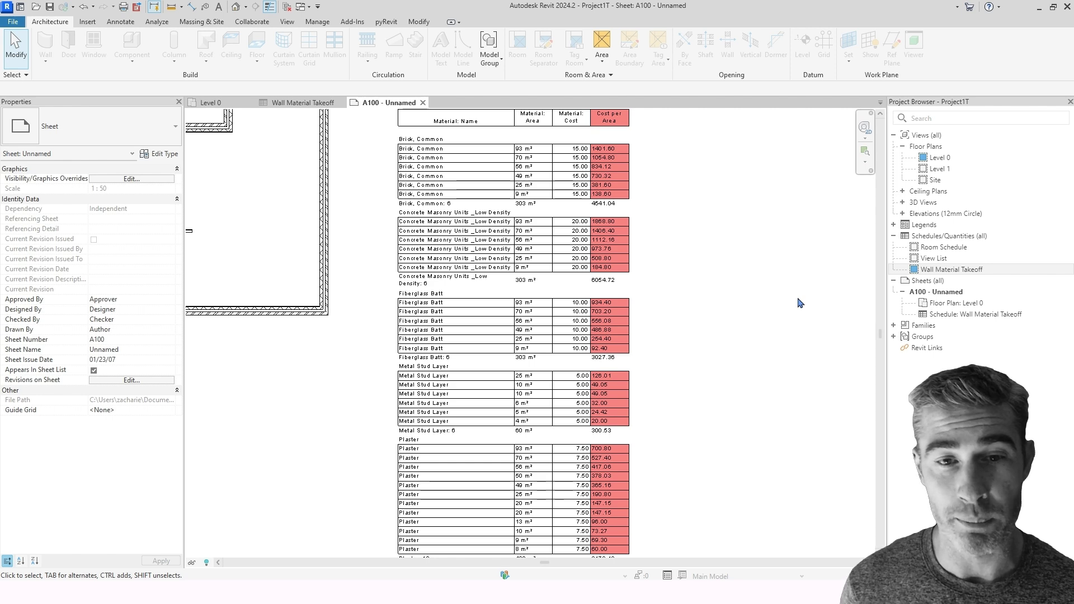
pyautogui.scroll(-3, 504, 336)
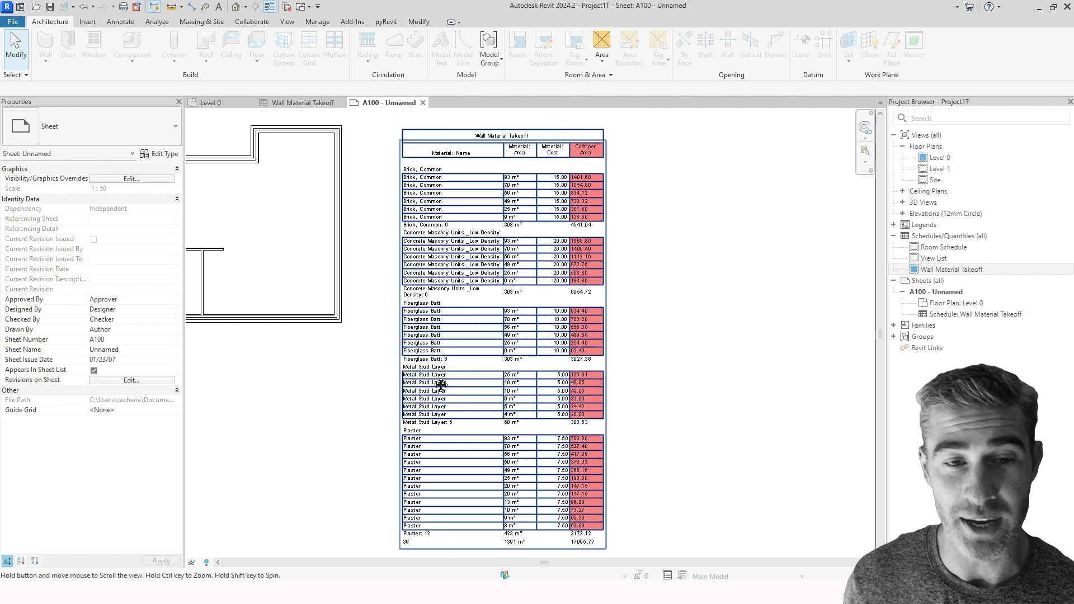
pyautogui.moveTo(329, 359); pyautogui.dragTo(484, 371, button='middle')
pyautogui.scroll(-3, 442, 358)
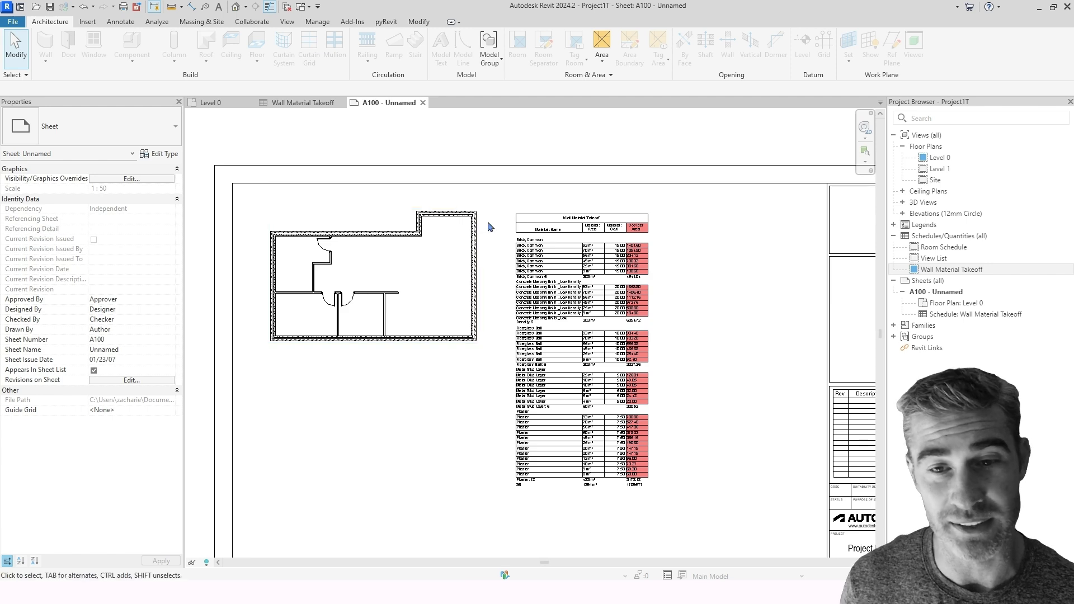
pyautogui.scroll(2, 601, 254)
pyautogui.scroll(3, 601, 258)
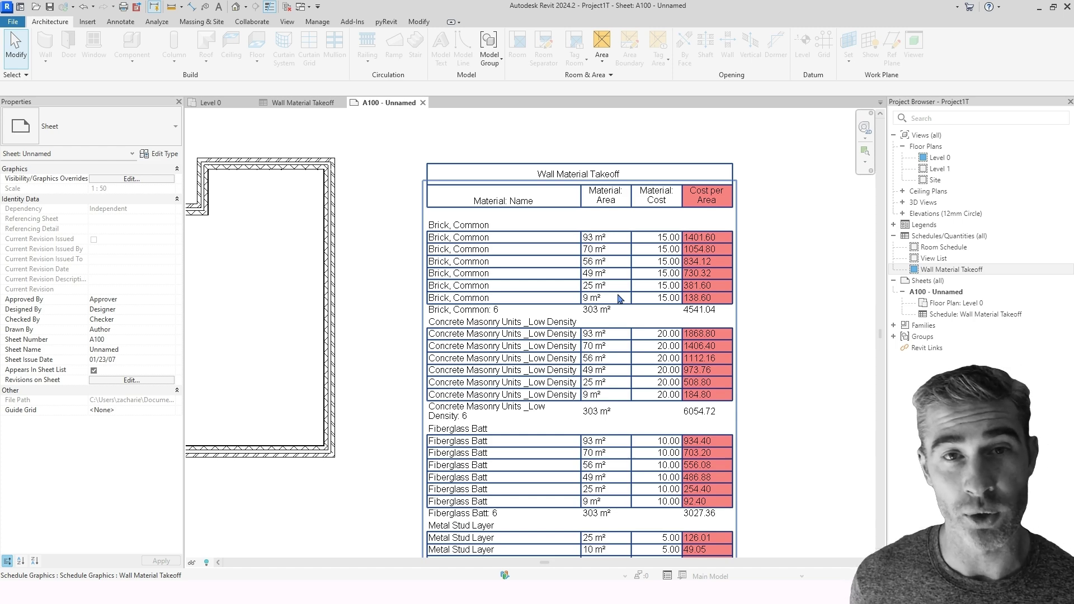
pyautogui.scroll(-5, 619, 298)
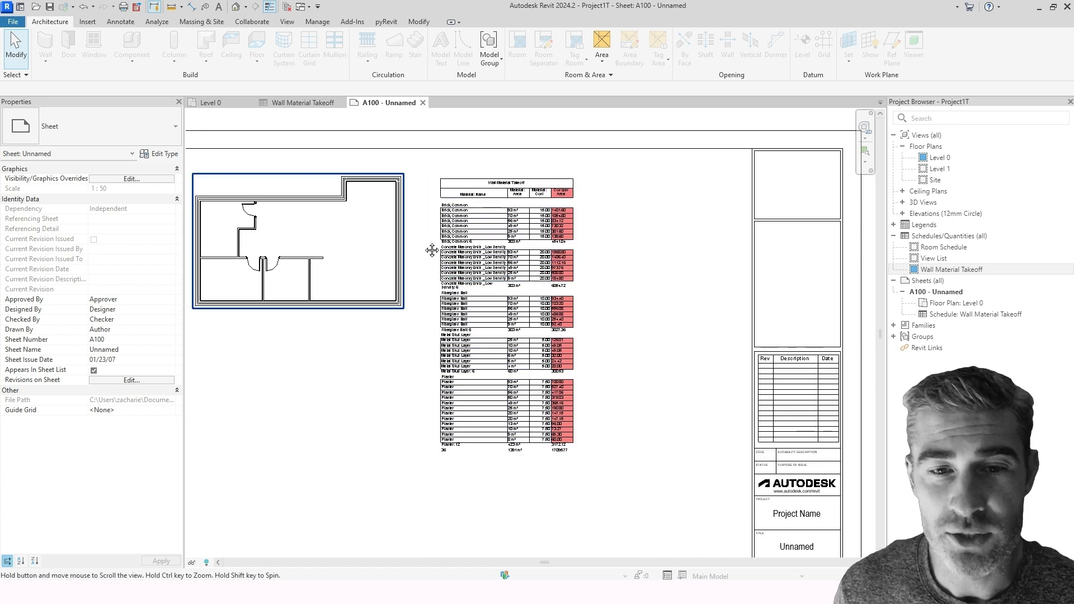
# Activate the Level 0 floor plan viewport on the sheet for editing.
pyautogui.click(351, 231)
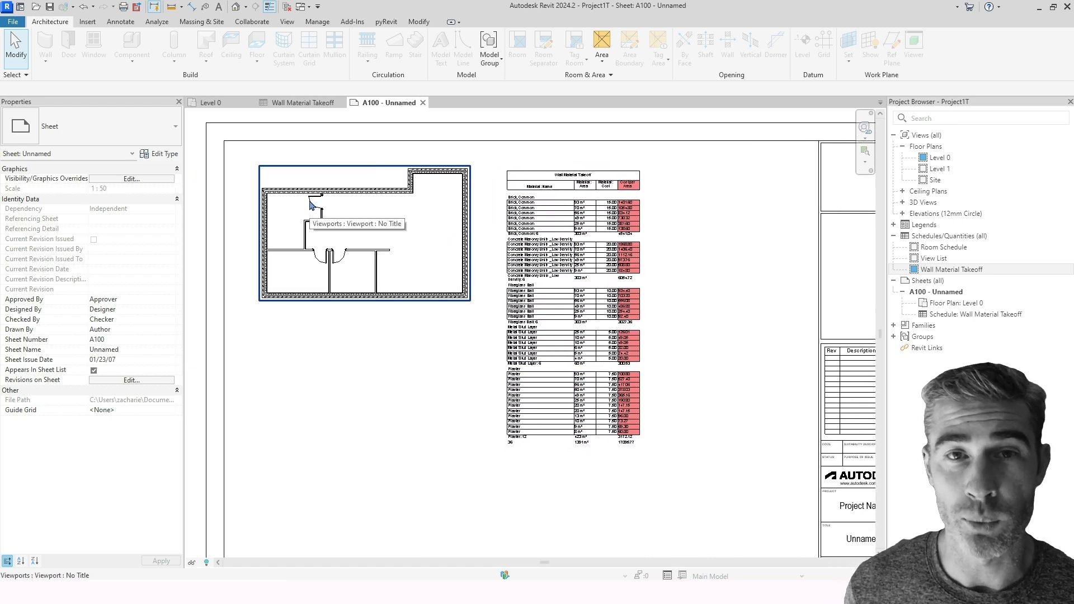
pyautogui.scroll(2, 302, 215)
pyautogui.doubleClick(295, 223)
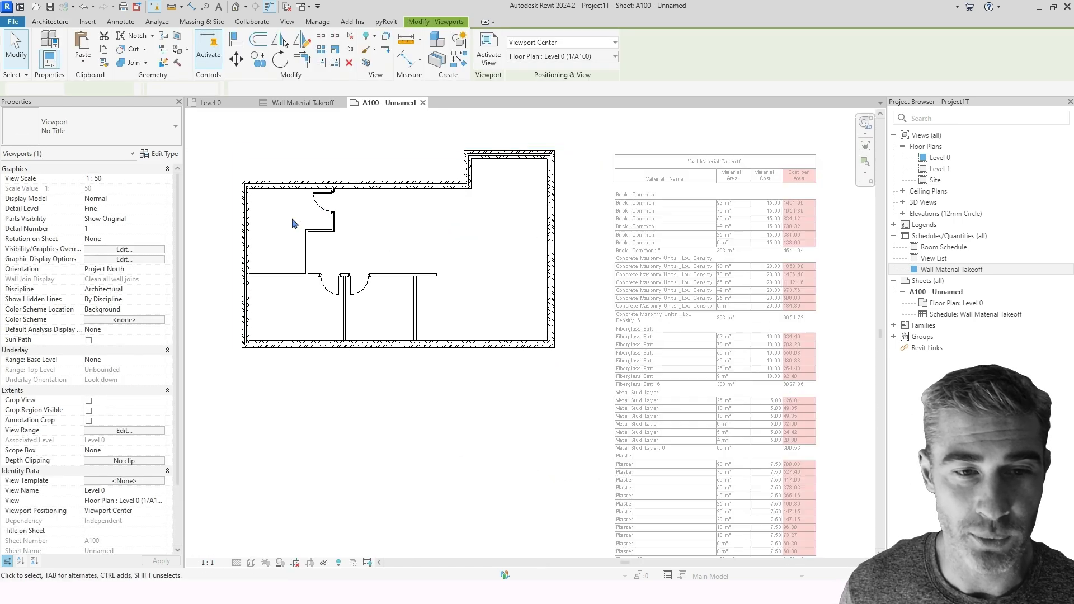
pyautogui.scroll(2, 296, 248)
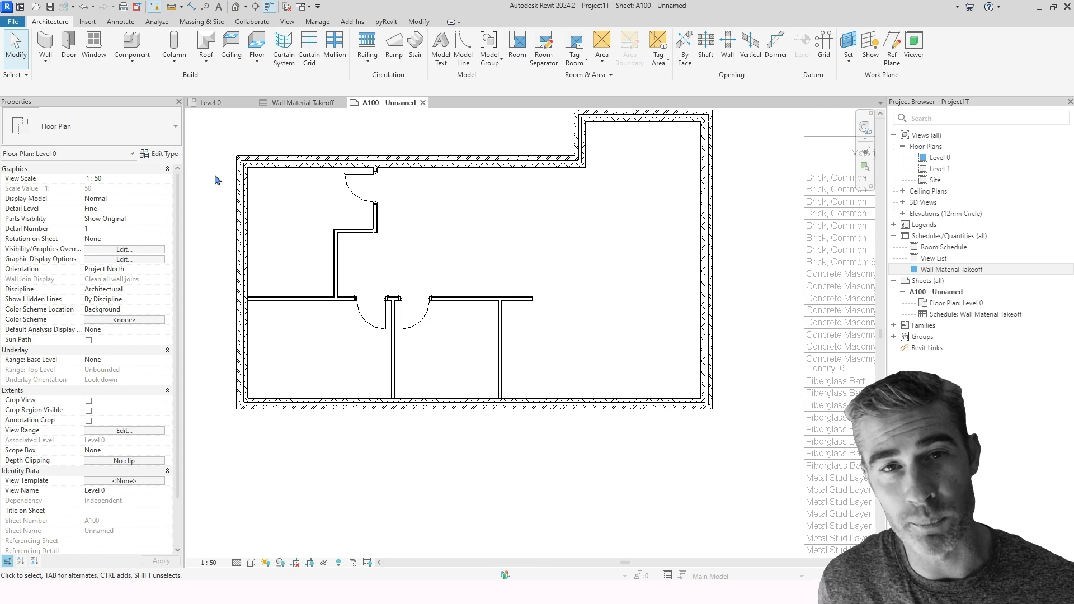
# Start the Wall tool with the basic wall type Wall-Partn_12P-75Std-12P.
pyautogui.click(50, 45)
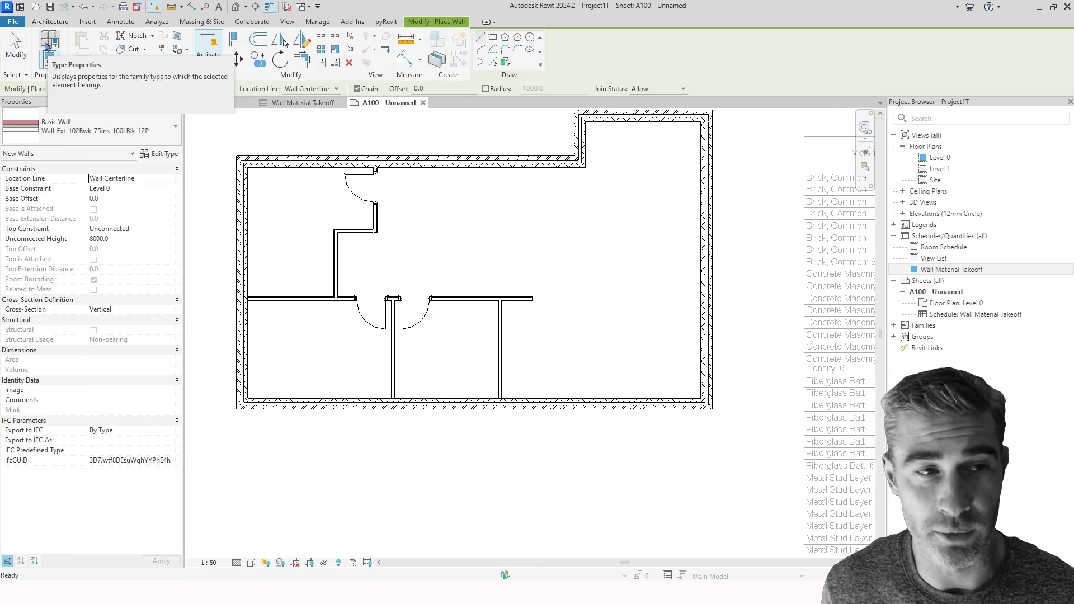
pyautogui.click(92, 120)
pyautogui.scroll(-2, 124, 235)
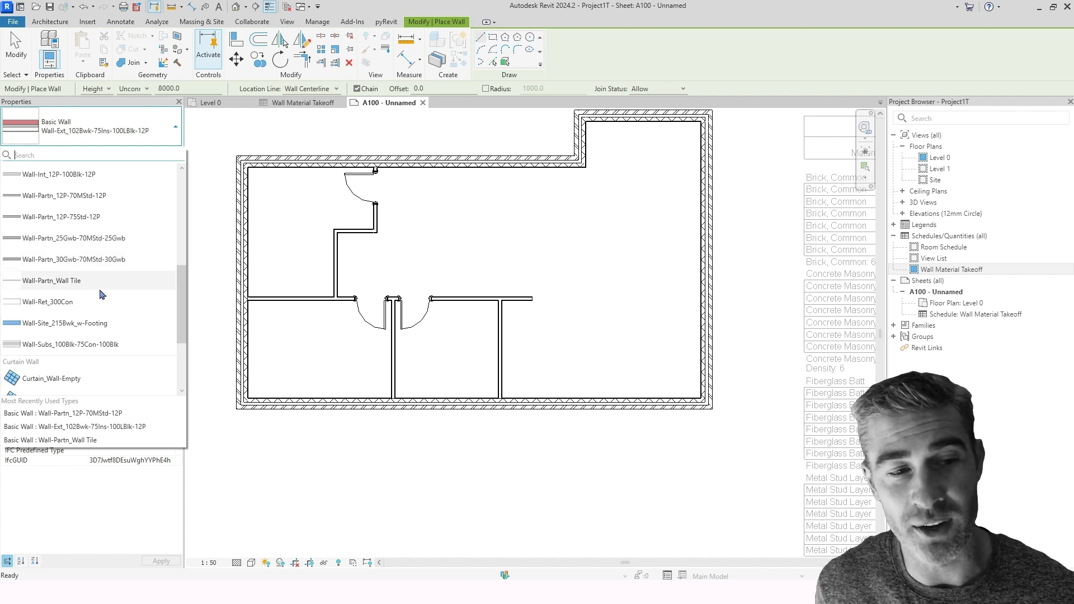
pyautogui.scroll(2, 102, 287)
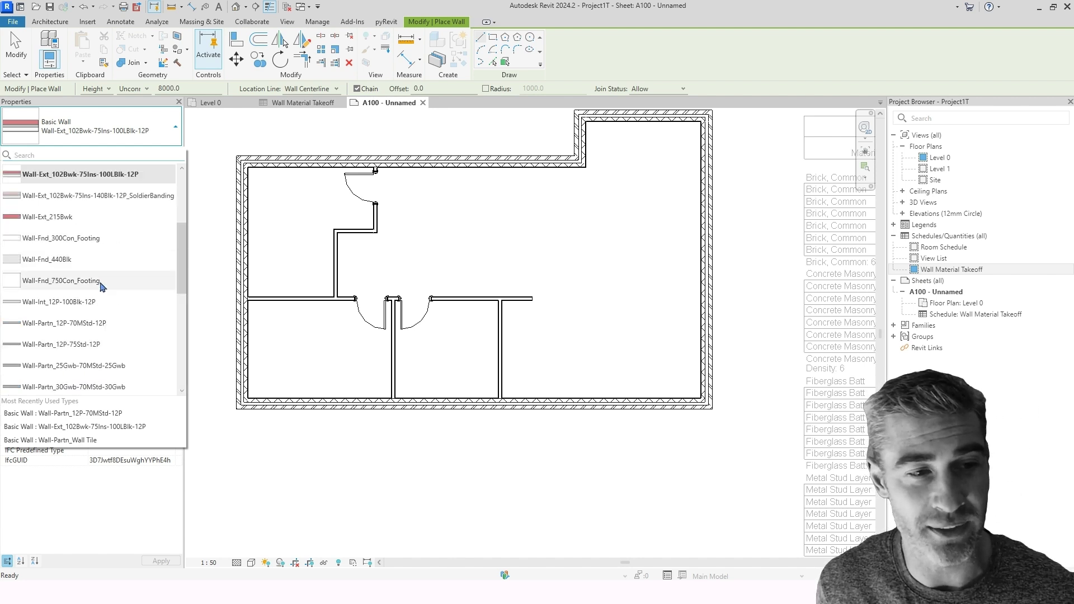
pyautogui.click(106, 345)
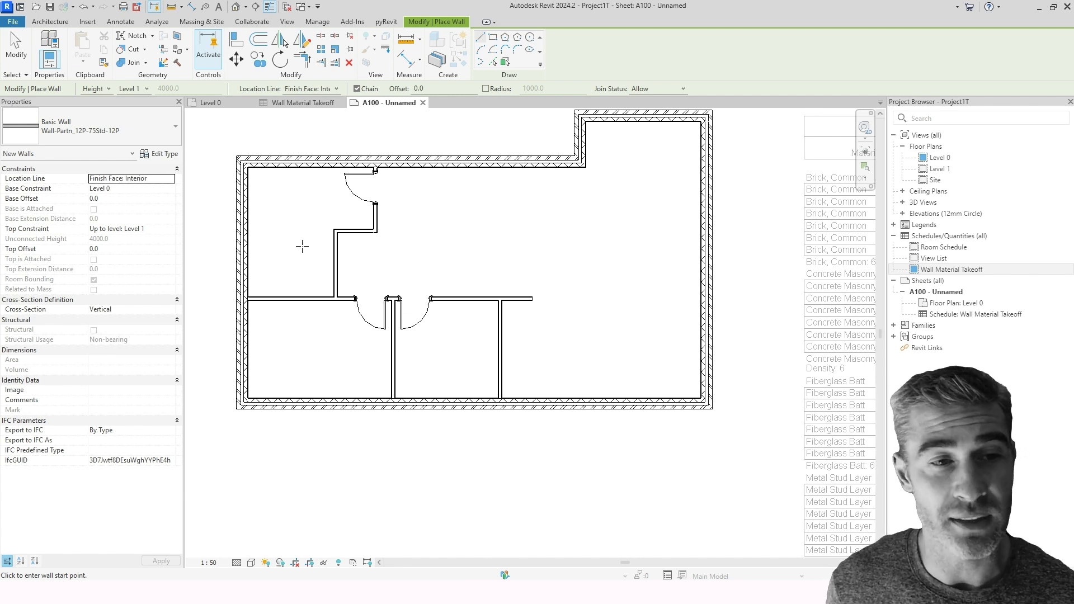
# Duplicate the partition wall type and name the copy "Wall-Partn_ Wall Tile".
pyautogui.click(167, 160)
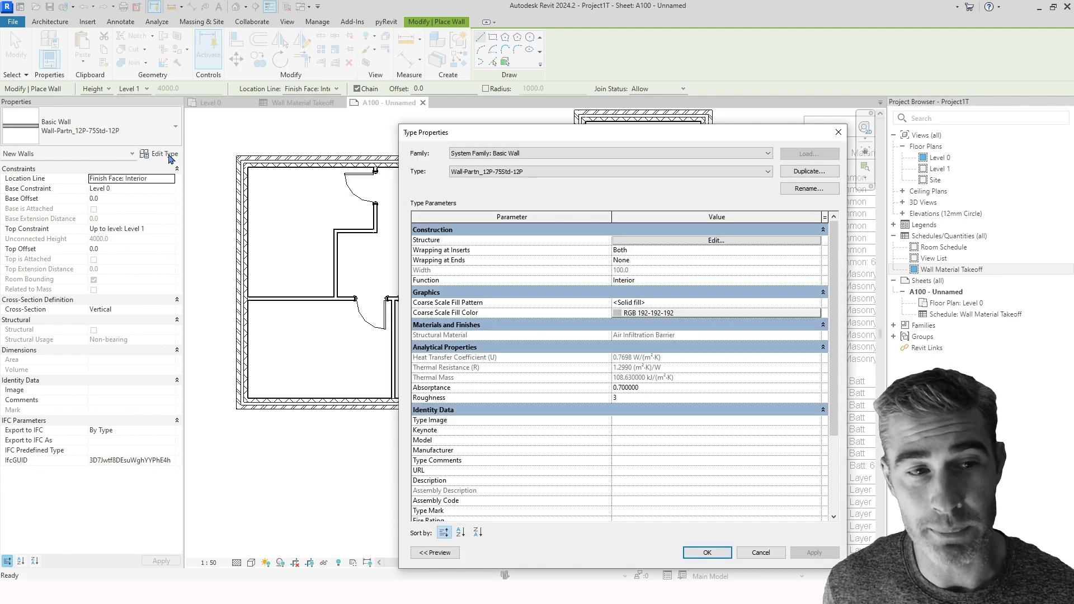
pyautogui.moveTo(508, 133); pyautogui.dragTo(489, 131)
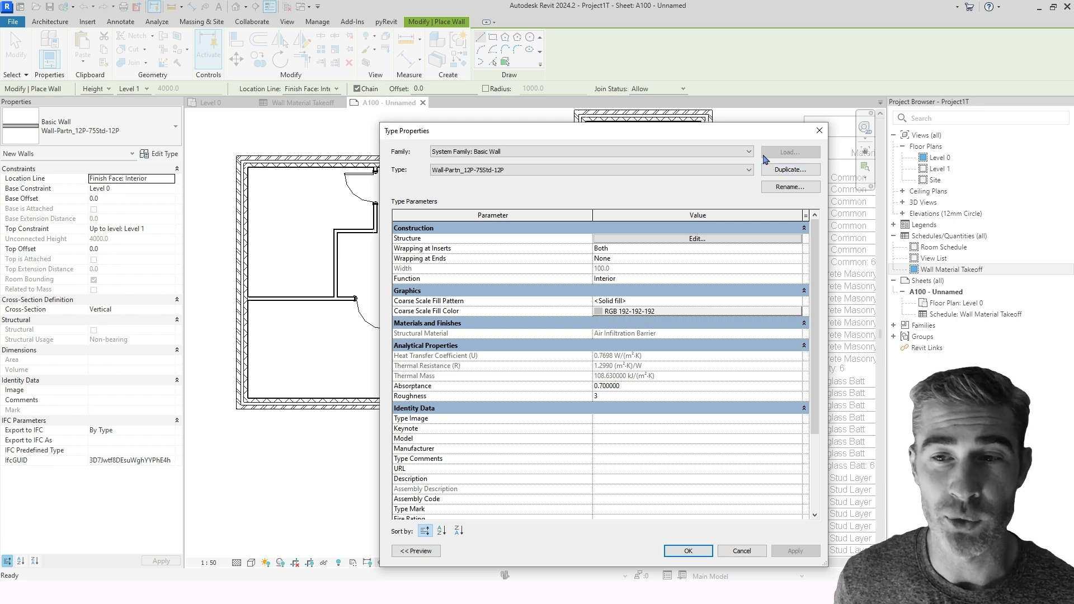
pyautogui.click(786, 171)
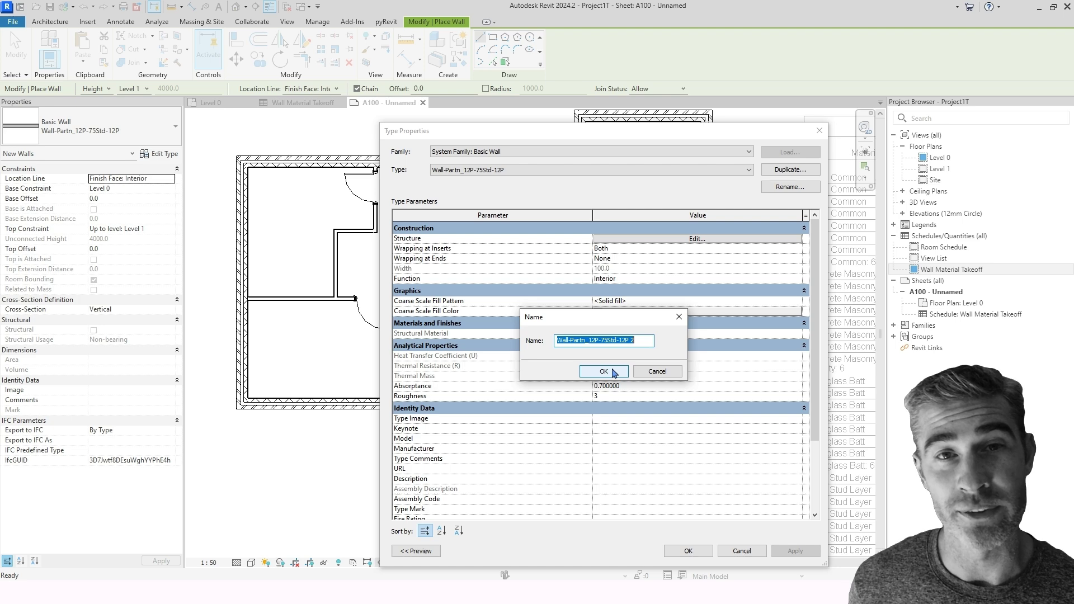
pyautogui.click(642, 341)
pyautogui.moveTo(644, 340); pyautogui.dragTo(545, 339)
pyautogui.click(598, 341)
pyautogui.moveTo(638, 341); pyautogui.dragTo(587, 342)
pyautogui.press('BackSpace')
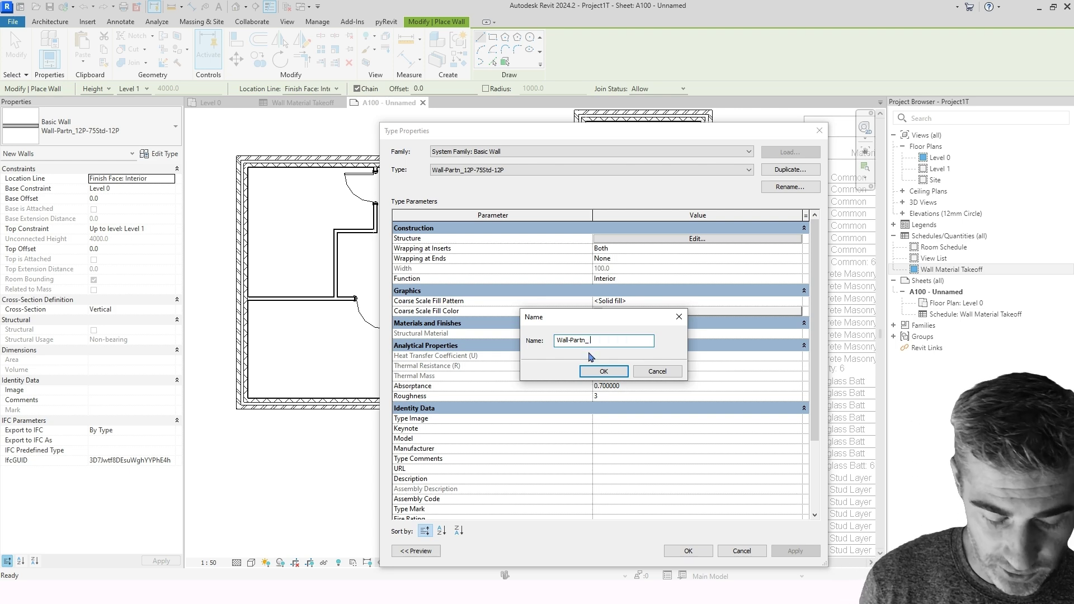
pyautogui.write('Wall ')
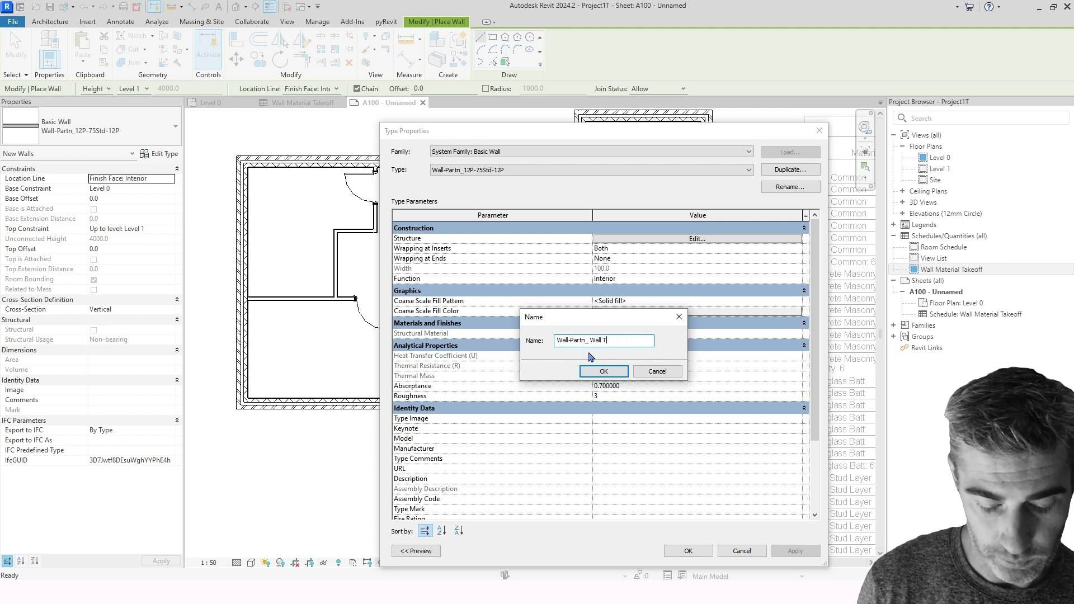
pyautogui.write('Tile')
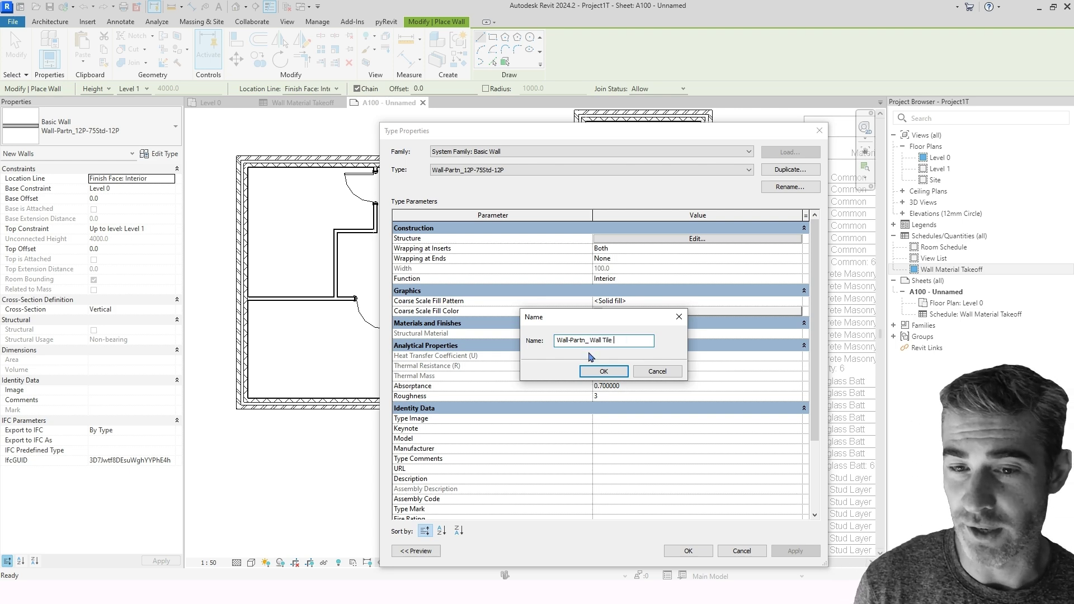
pyautogui.click(615, 373)
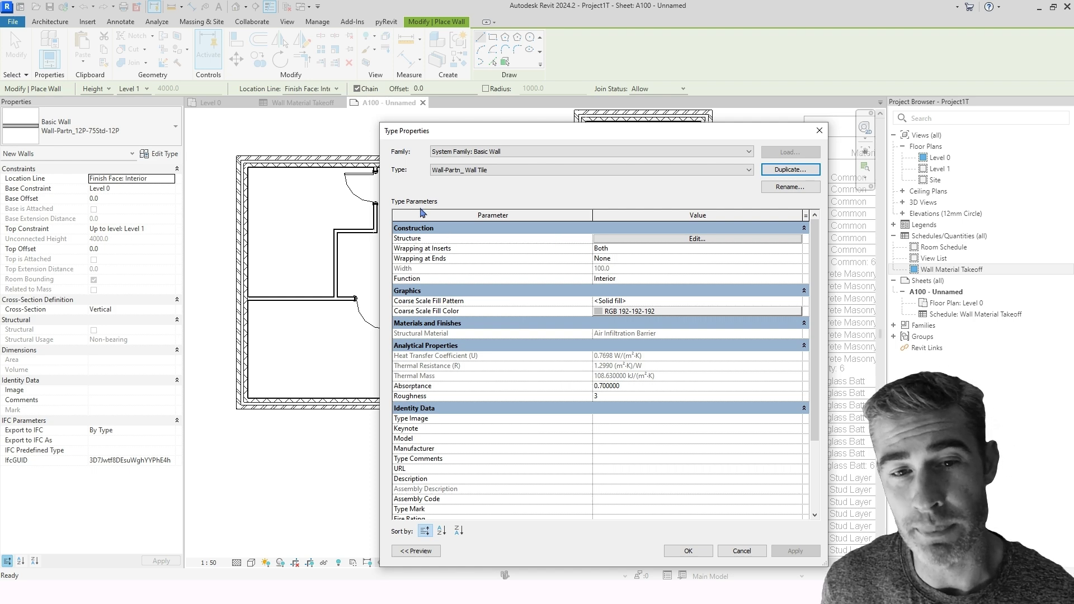
# In the new wall type's structure, duplicate the Plaster material and its assets from the exterior Finish 2 layer's material setting.
pyautogui.click(640, 239)
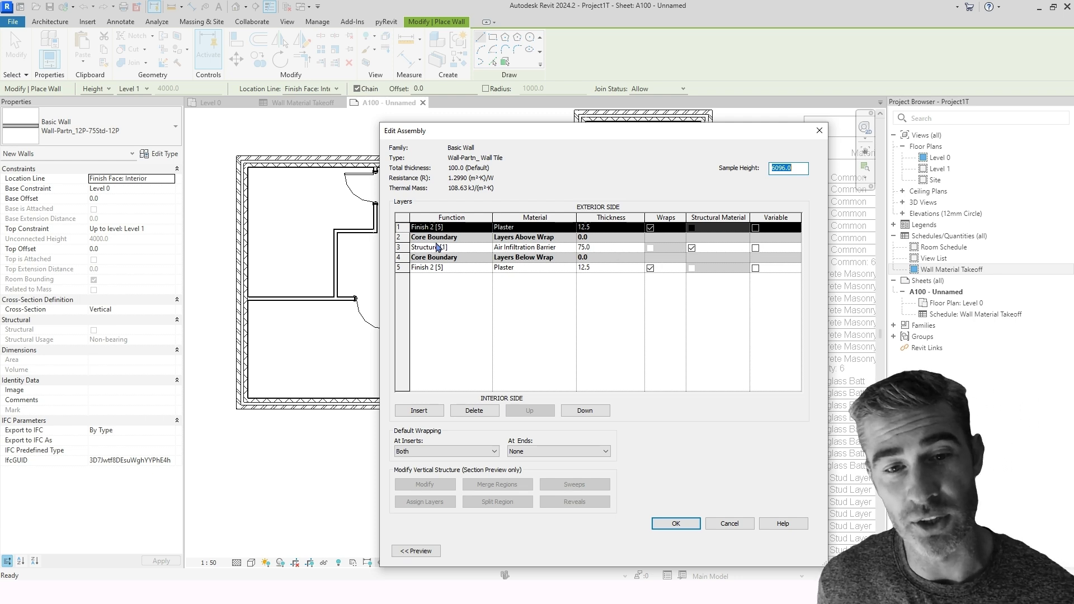
pyautogui.click(540, 227)
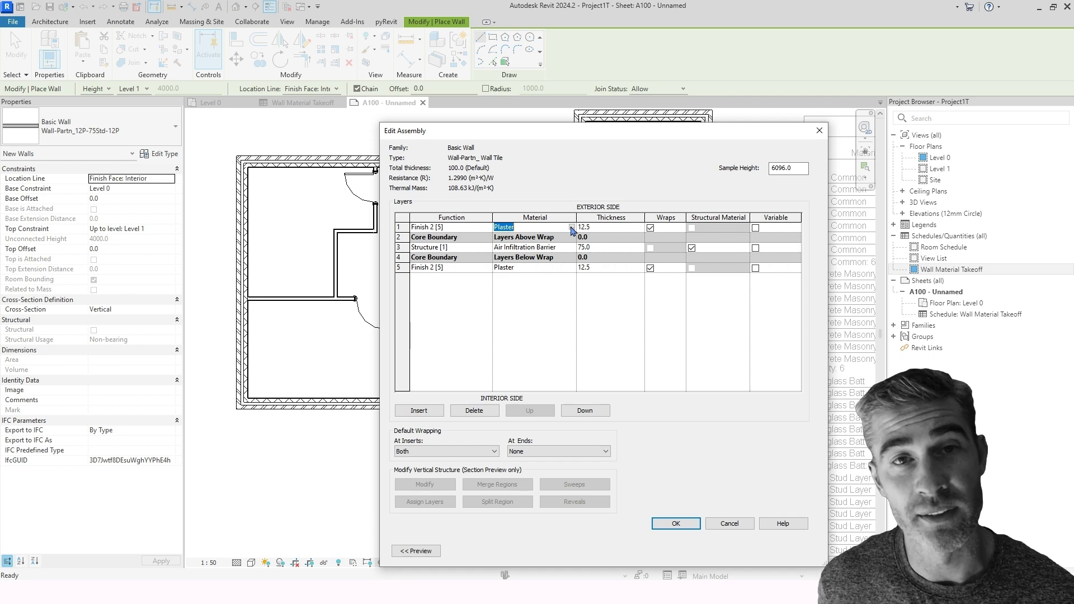
pyautogui.click(571, 227)
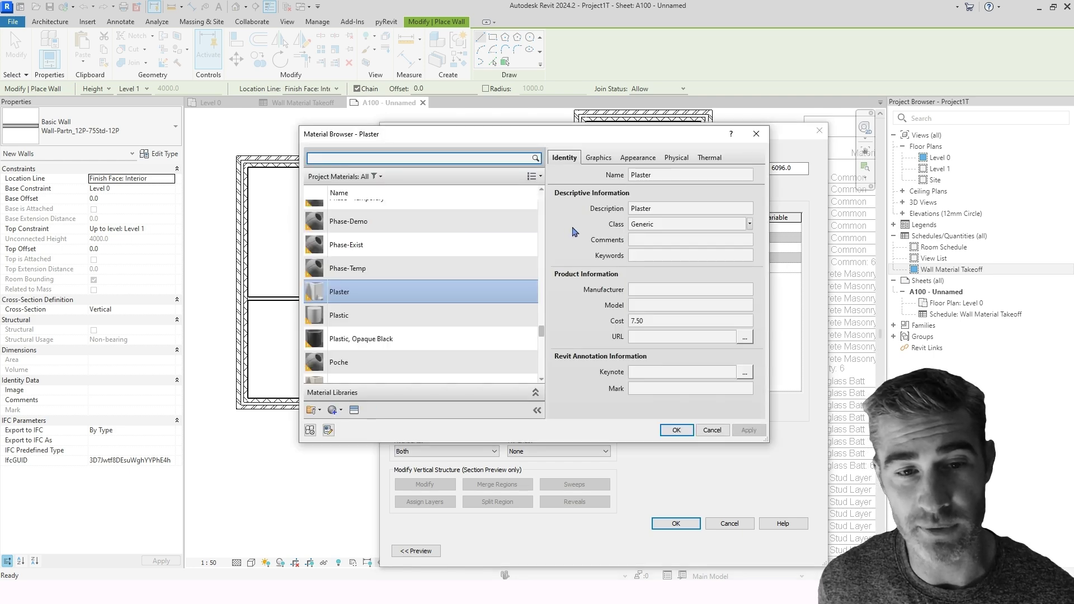
pyautogui.rightClick(372, 294)
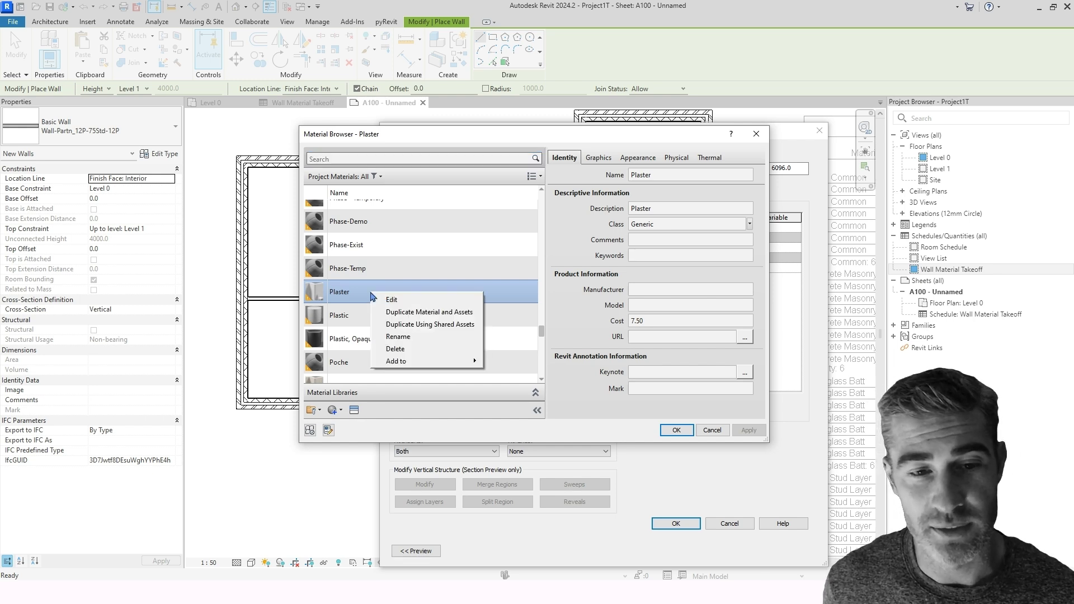
pyautogui.click(455, 313)
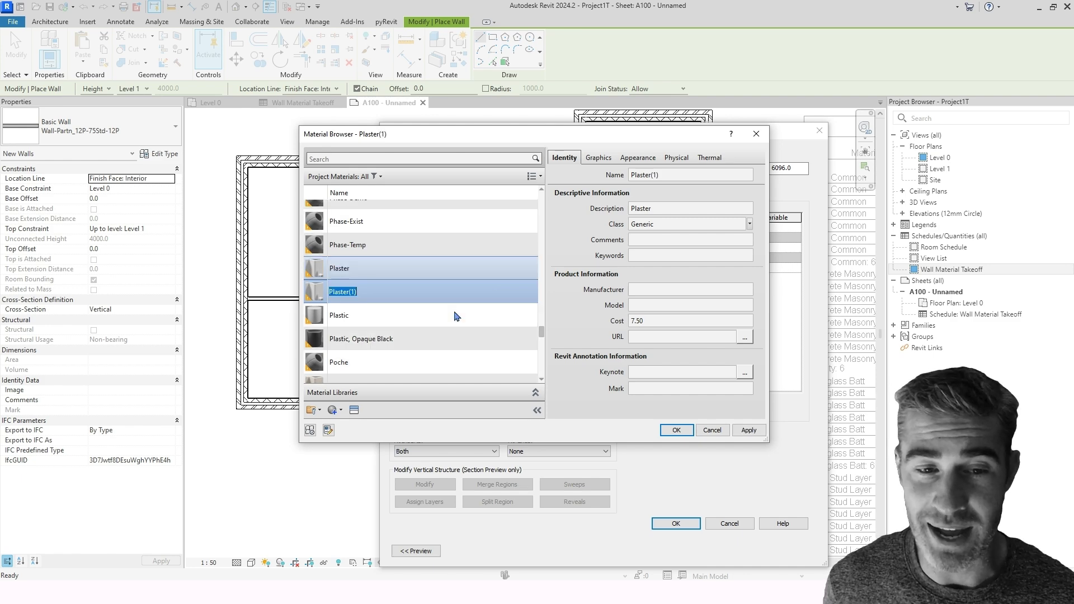
# Name the duplicated plaster material "Tile - Tl.1" and select it in the project materials.
pyautogui.write('T')
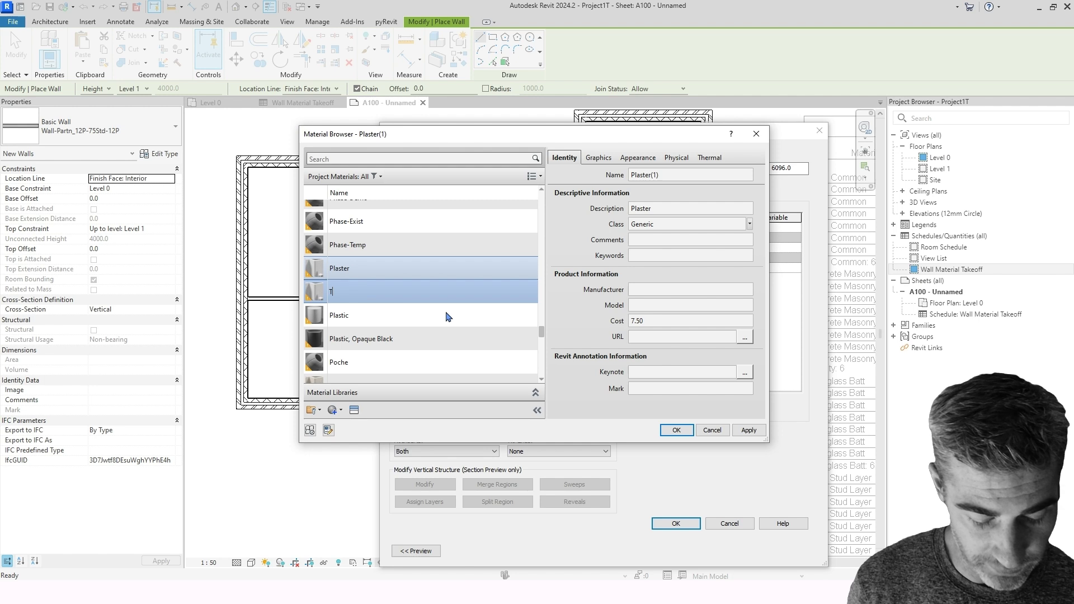
pyautogui.write('ile')
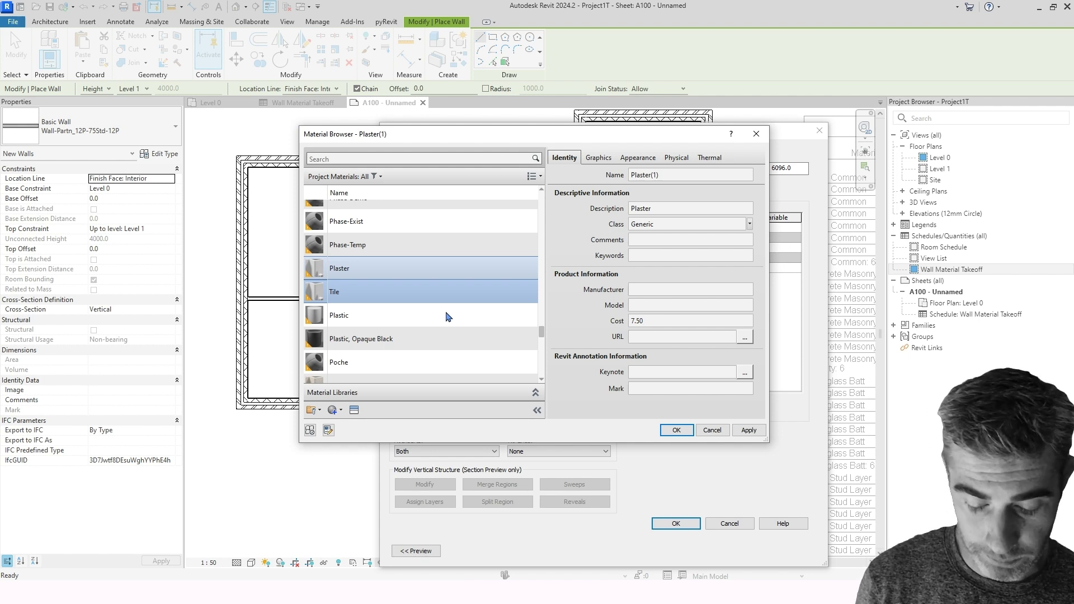
pyautogui.write('-')
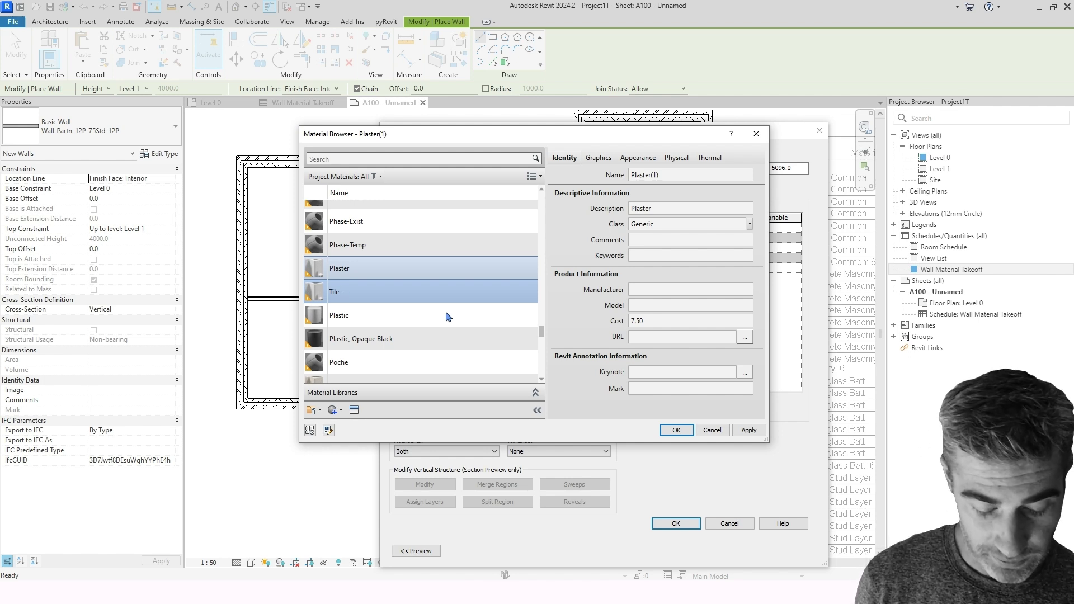
pyautogui.write(' TL,1')
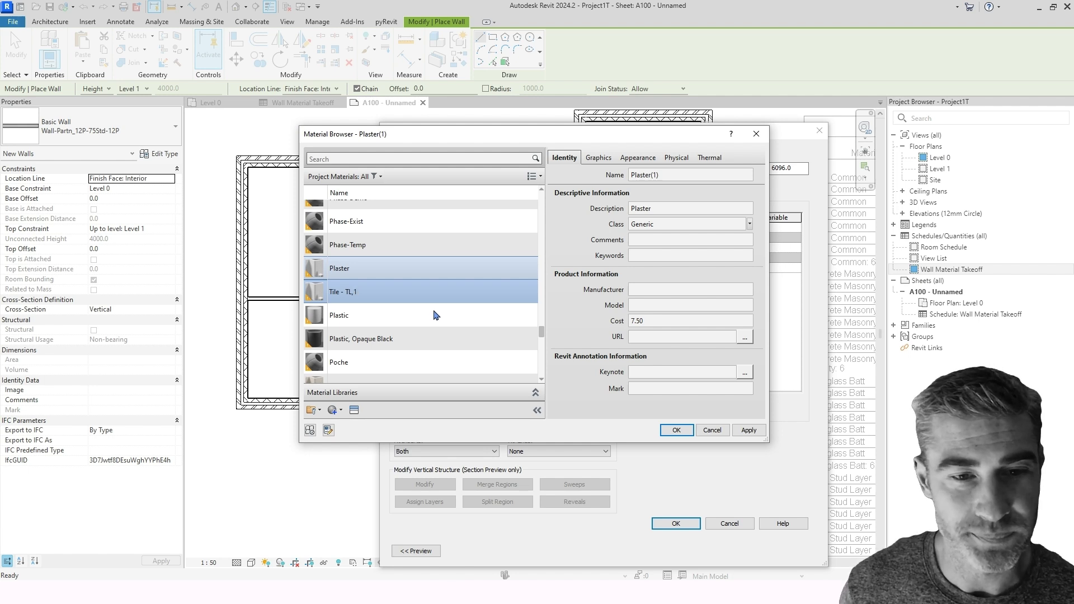
pyautogui.press('BackSpace')
pyautogui.press('BackSpace')
pyautogui.press('BackSpace')
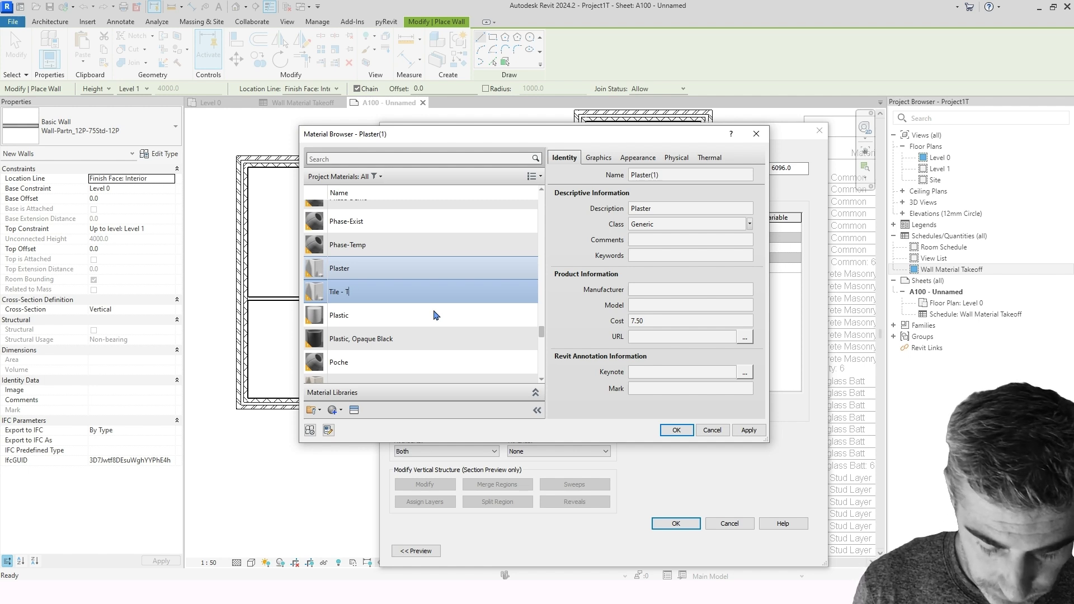
pyautogui.write('l.1')
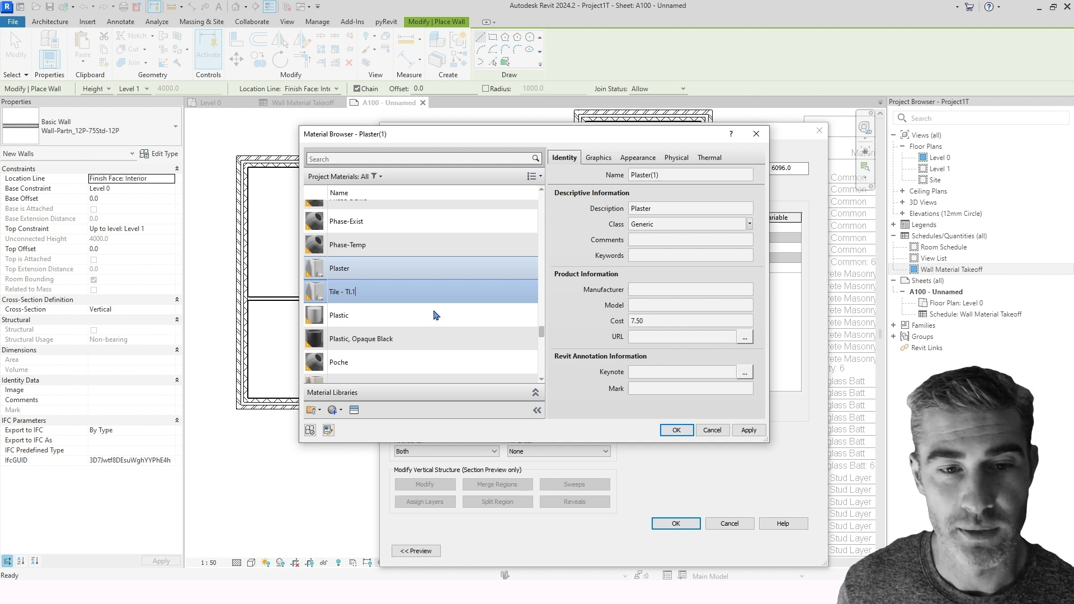
pyautogui.click(400, 309)
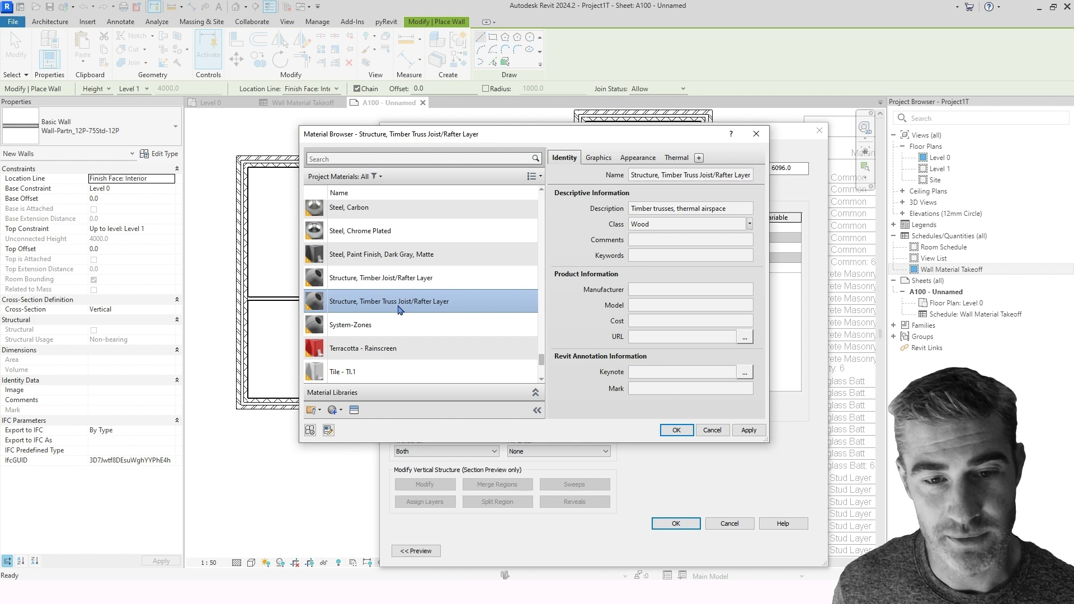
pyautogui.click(420, 372)
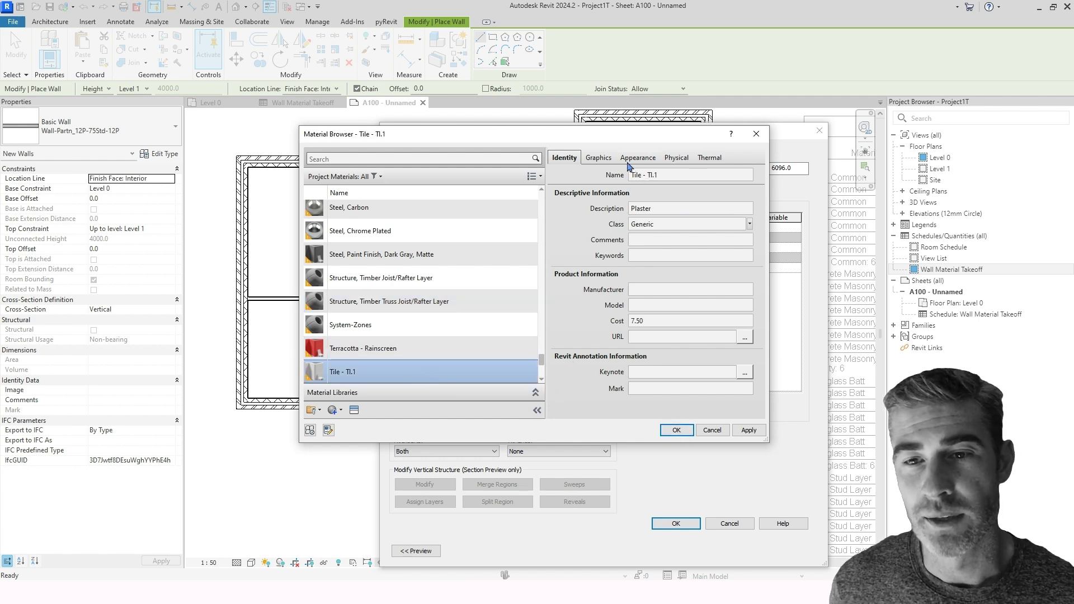
# Set the tile material's surface foreground pattern to the model pattern Rectangular 600x600mm.
pyautogui.click(599, 159)
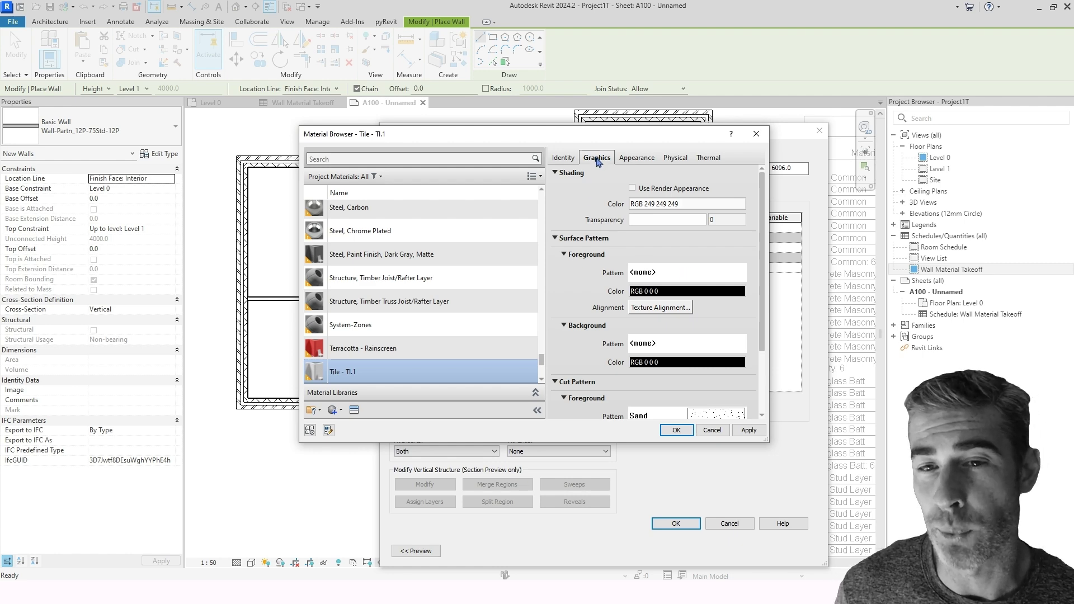
pyautogui.click(638, 273)
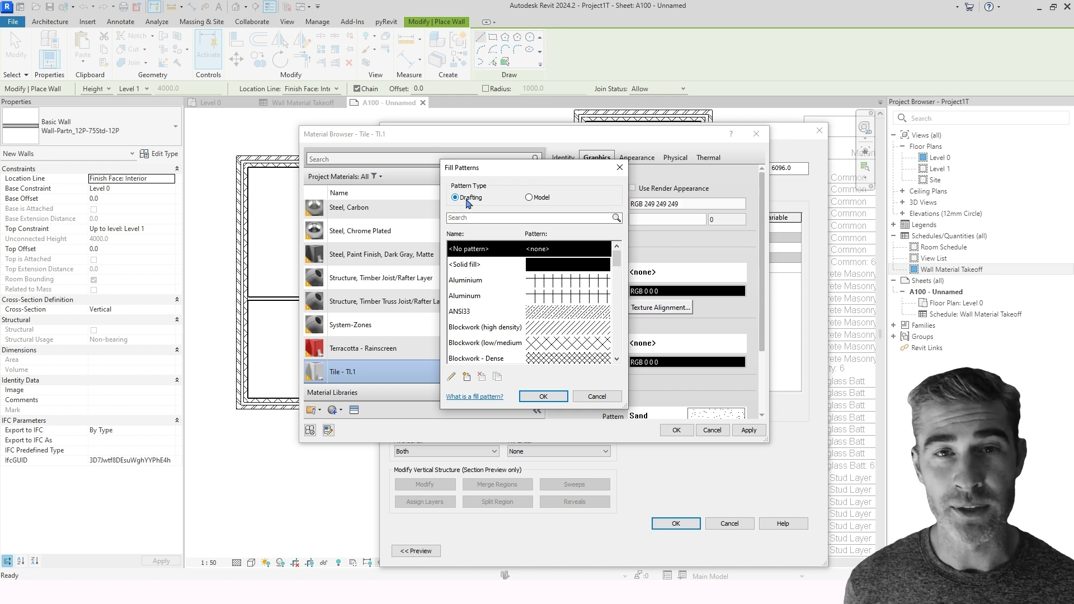
pyautogui.click(529, 198)
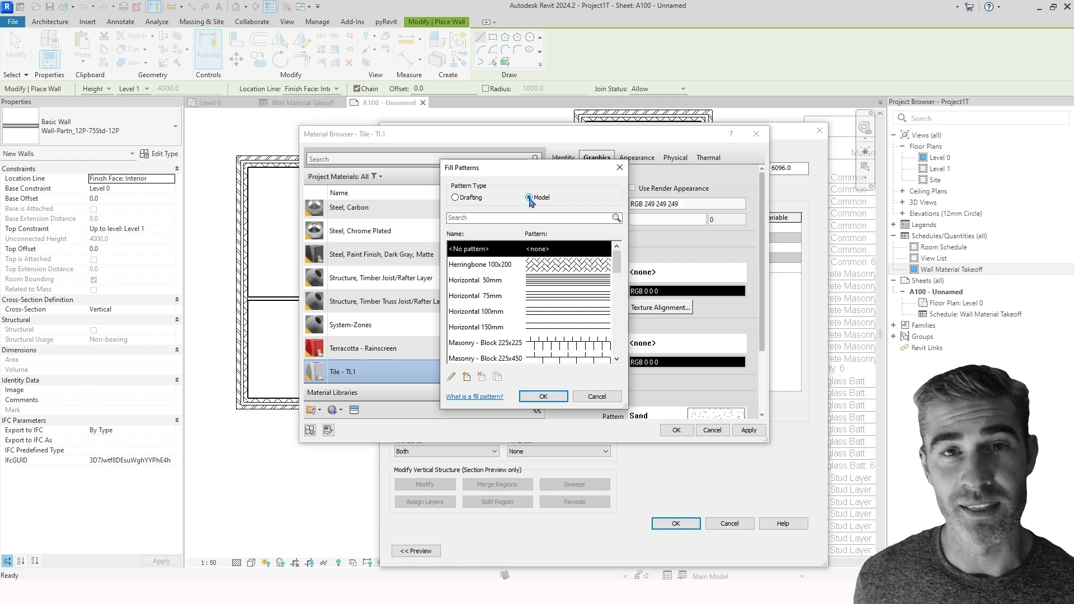
pyautogui.scroll(-4, 482, 309)
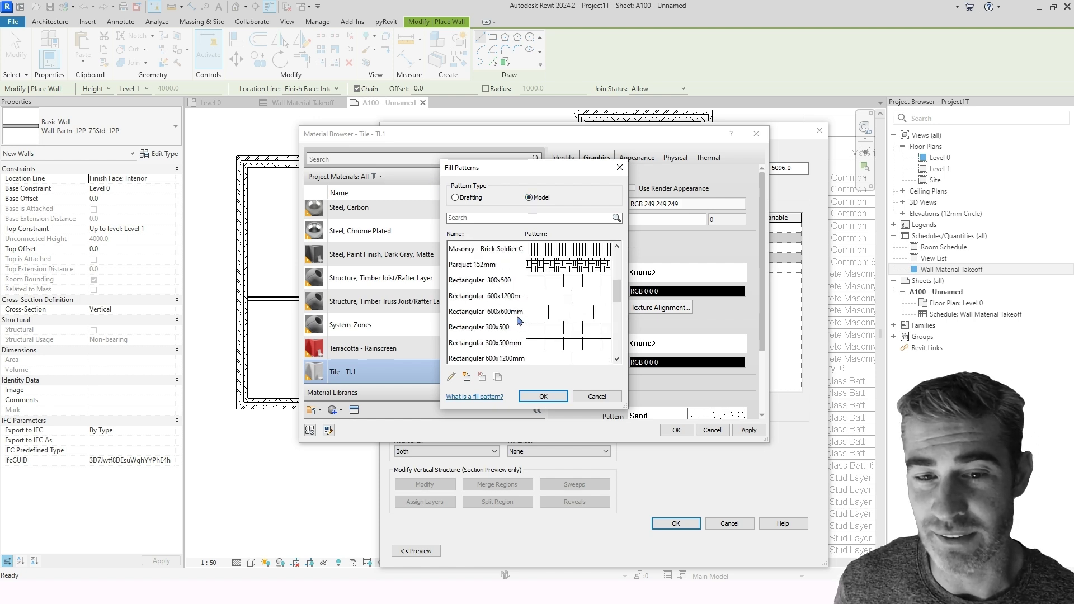
pyautogui.click(517, 315)
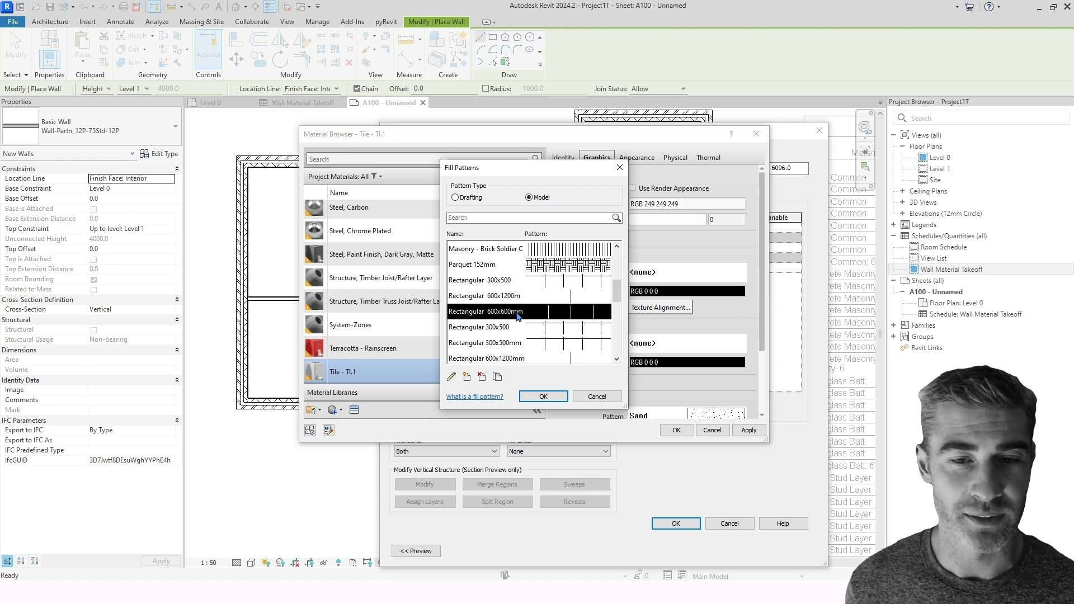
pyautogui.click(544, 396)
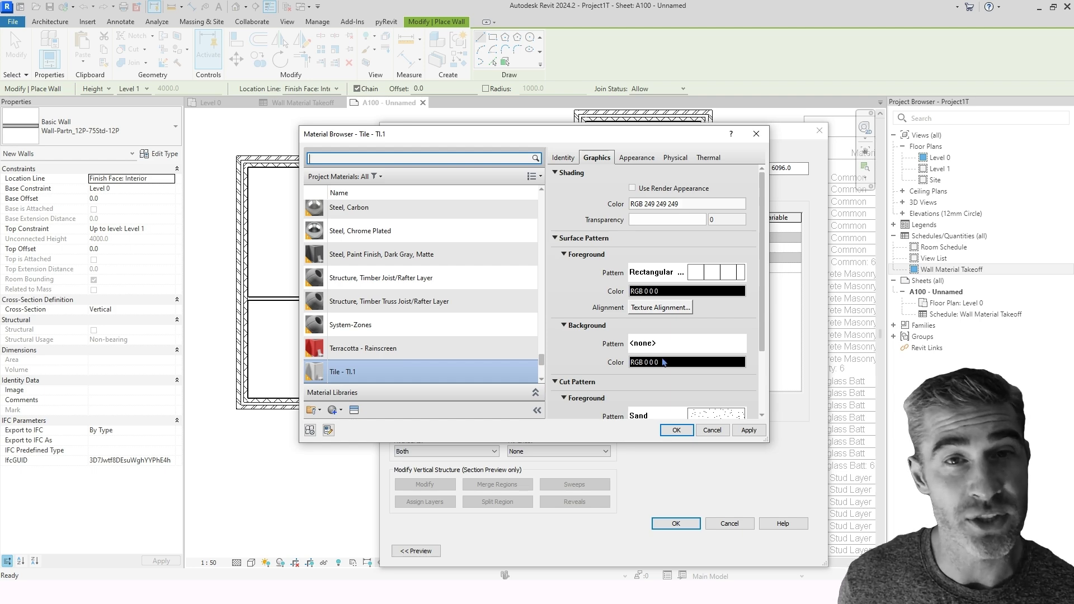
# Set the tile material's surface background pattern to the drafting pattern Gypsum-Plaster.
pyautogui.click(680, 344)
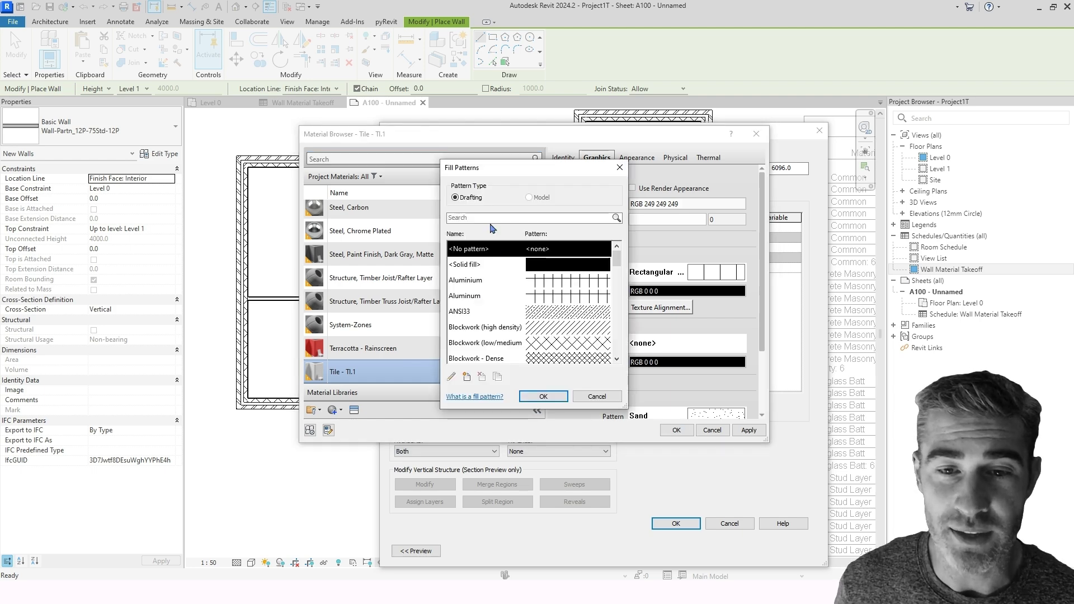
pyautogui.scroll(-5, 511, 294)
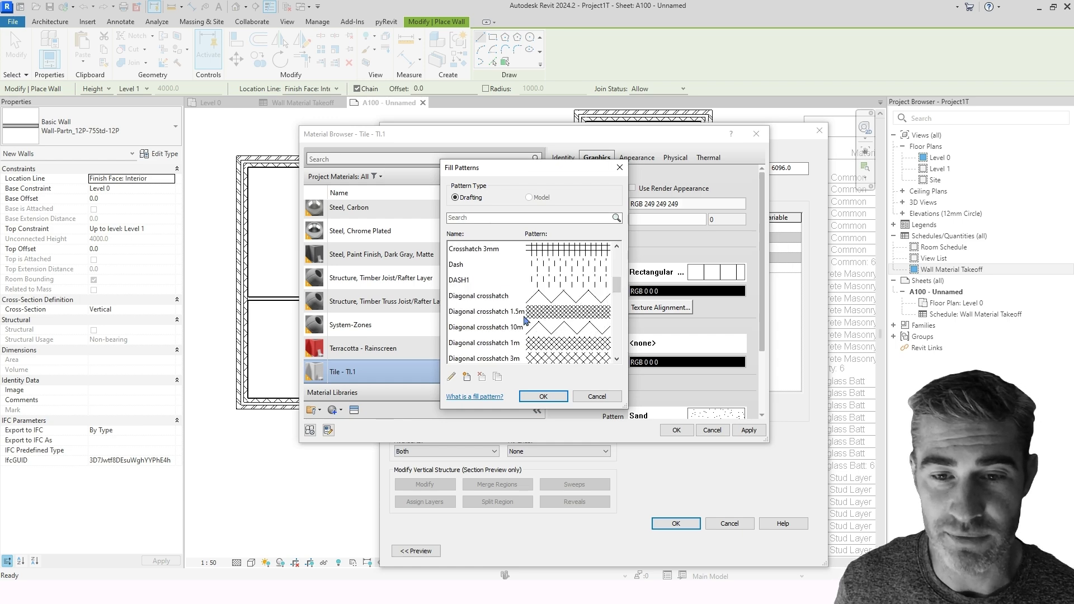
pyautogui.scroll(-5, 526, 320)
pyautogui.click(545, 271)
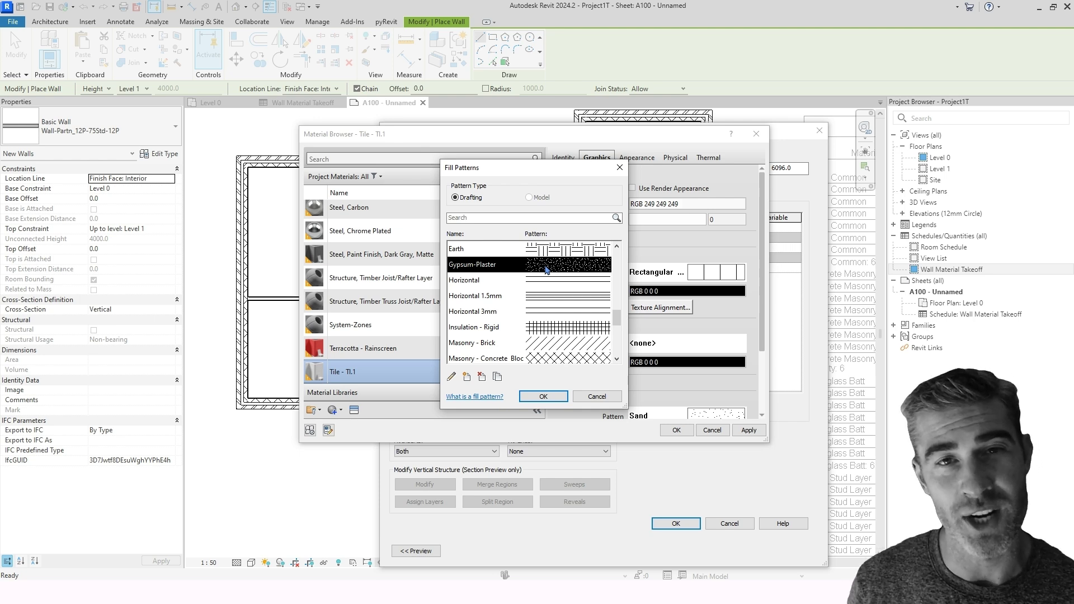
pyautogui.click(551, 395)
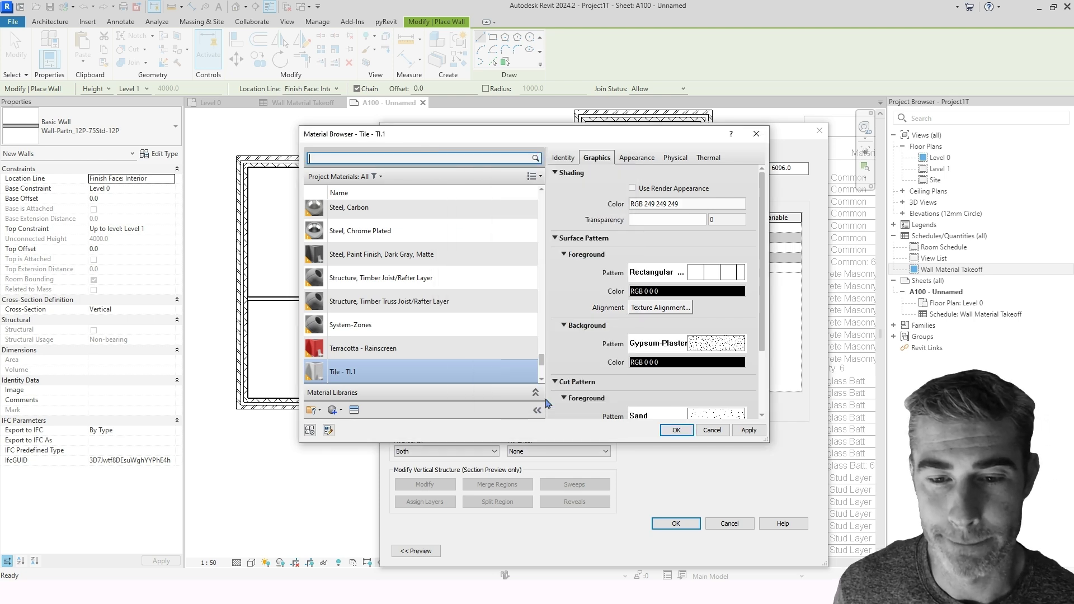
# Assign Tile - Tl.1 to the exterior Finish 2 layer and set that layer's thickness to 9 mm.
pyautogui.click(677, 431)
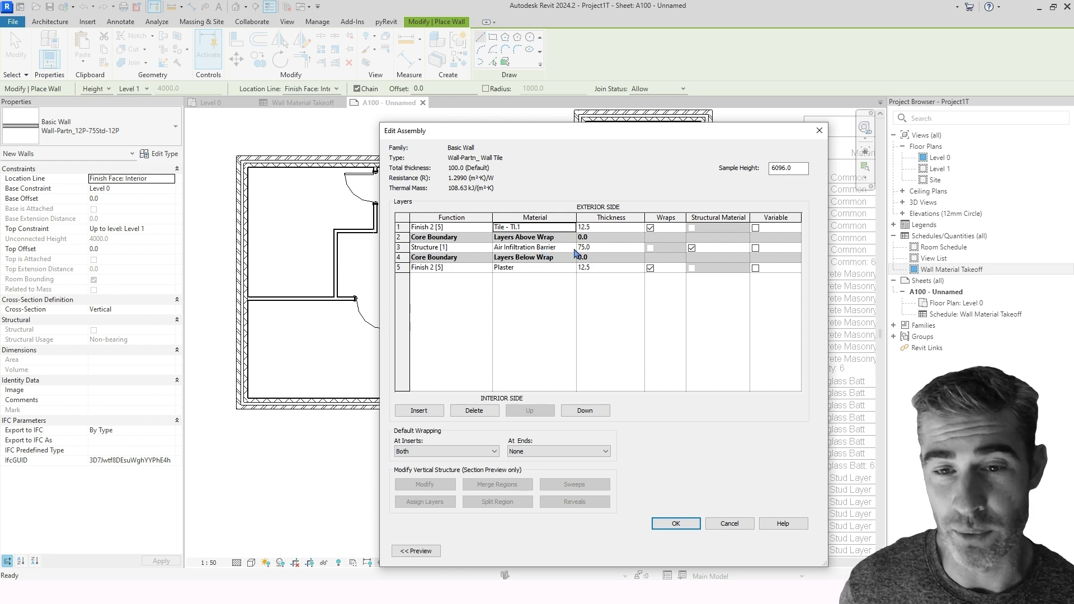
pyautogui.click(595, 229)
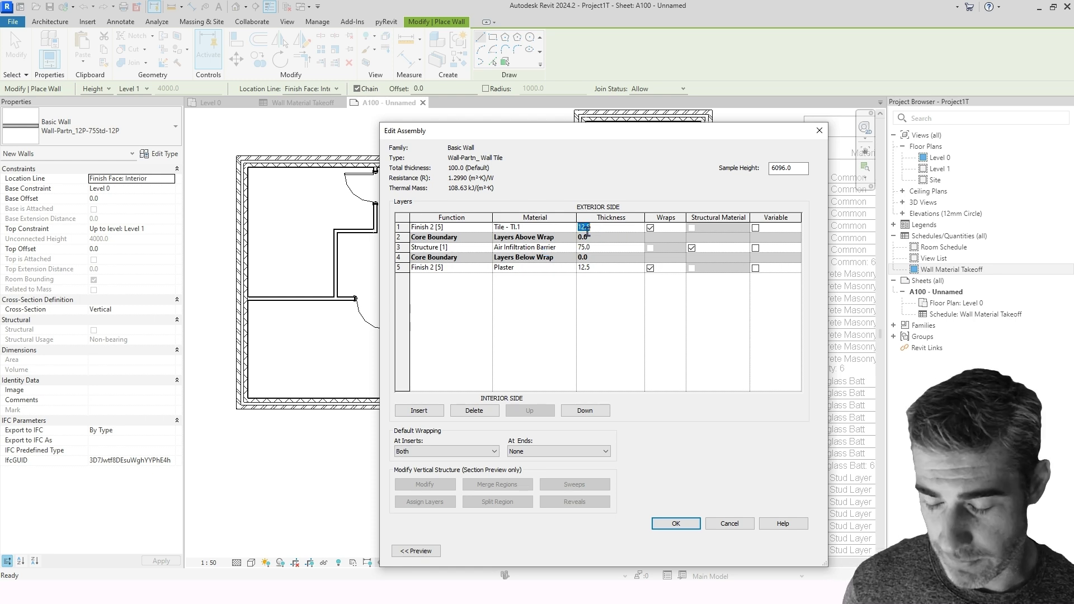
pyautogui.write('9')
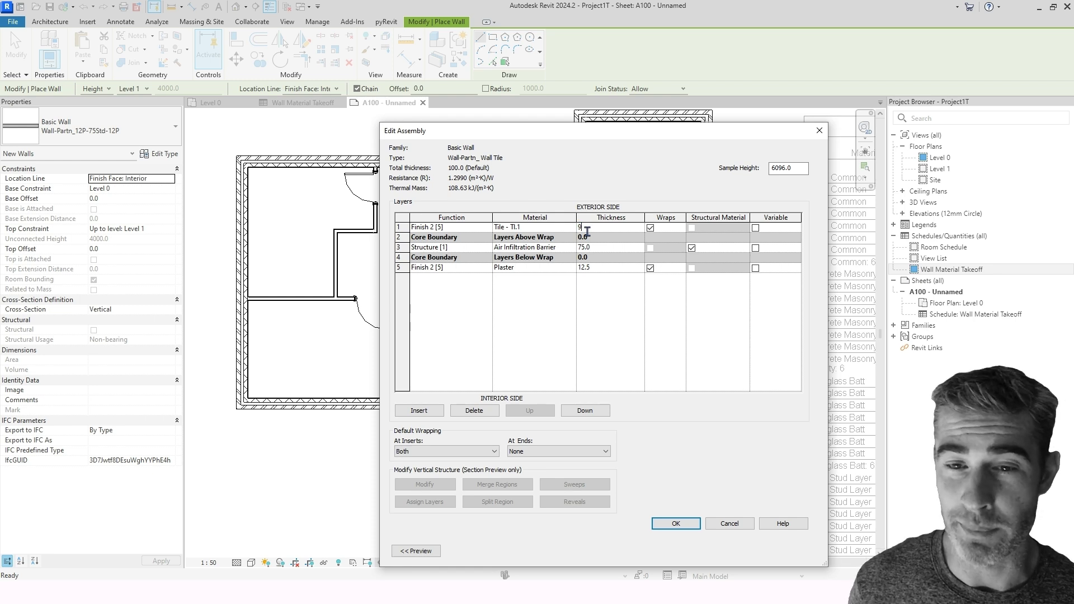
# Change the Structure layer's material to Grout and set its thickness to 3 mm.
pyautogui.click(574, 247)
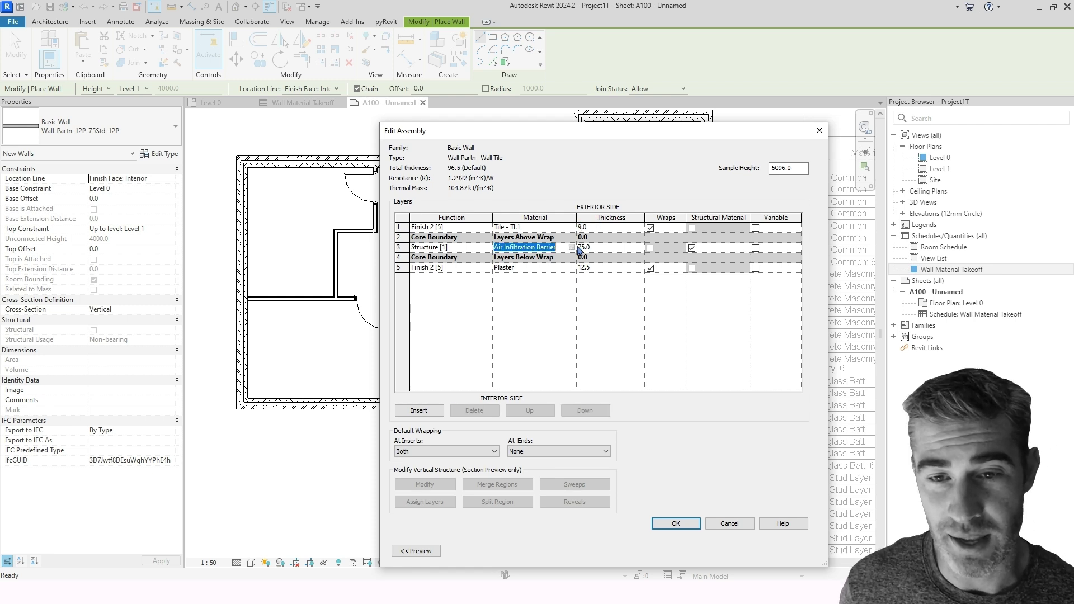
pyautogui.click(571, 248)
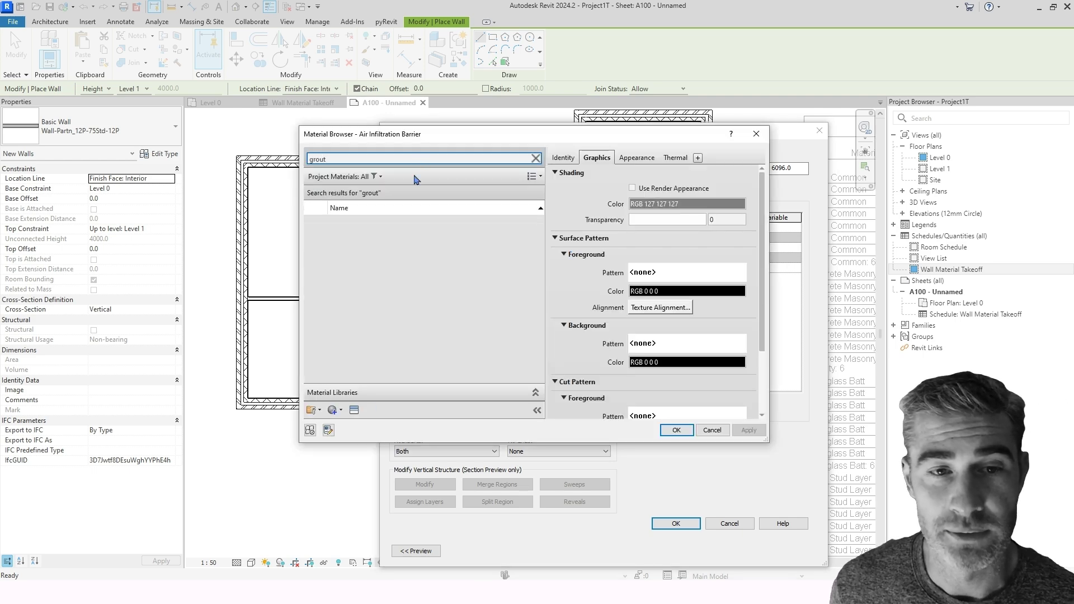
pyautogui.click(372, 232)
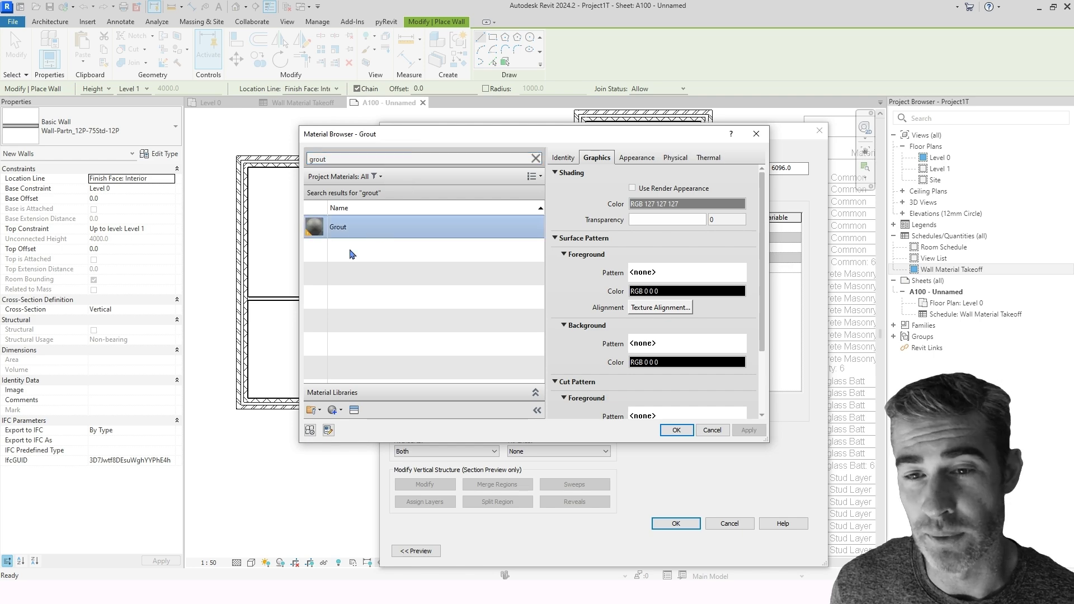
pyautogui.click(676, 430)
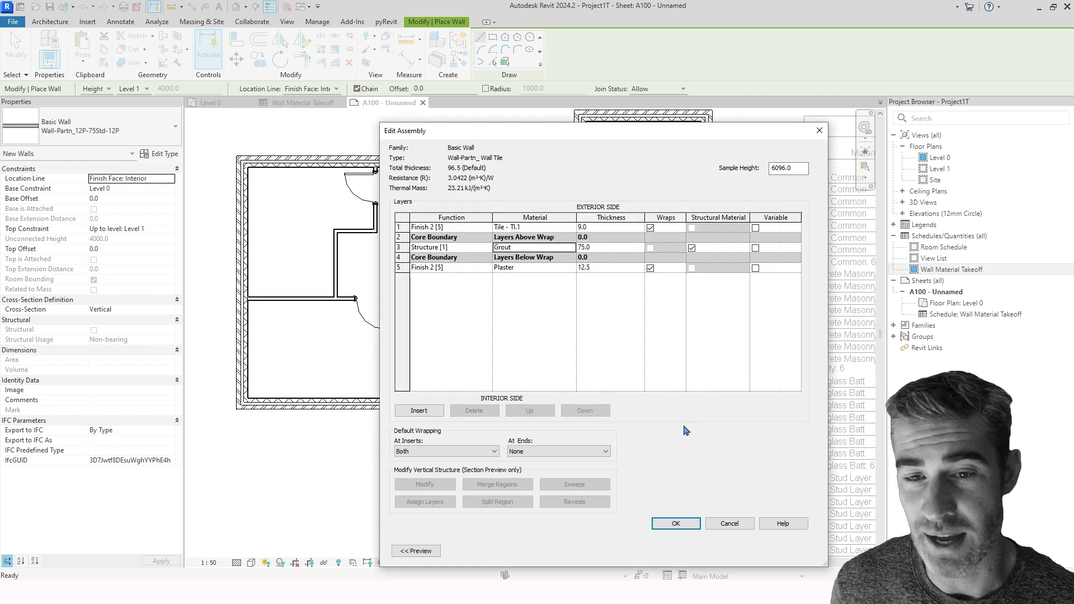
pyautogui.click(603, 247)
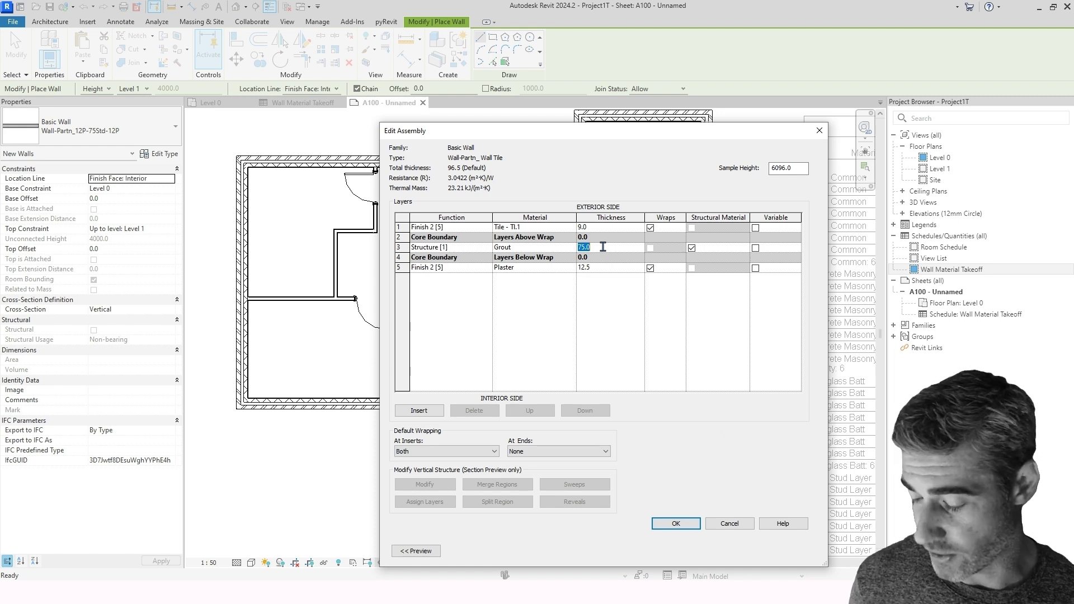
pyautogui.write('3')
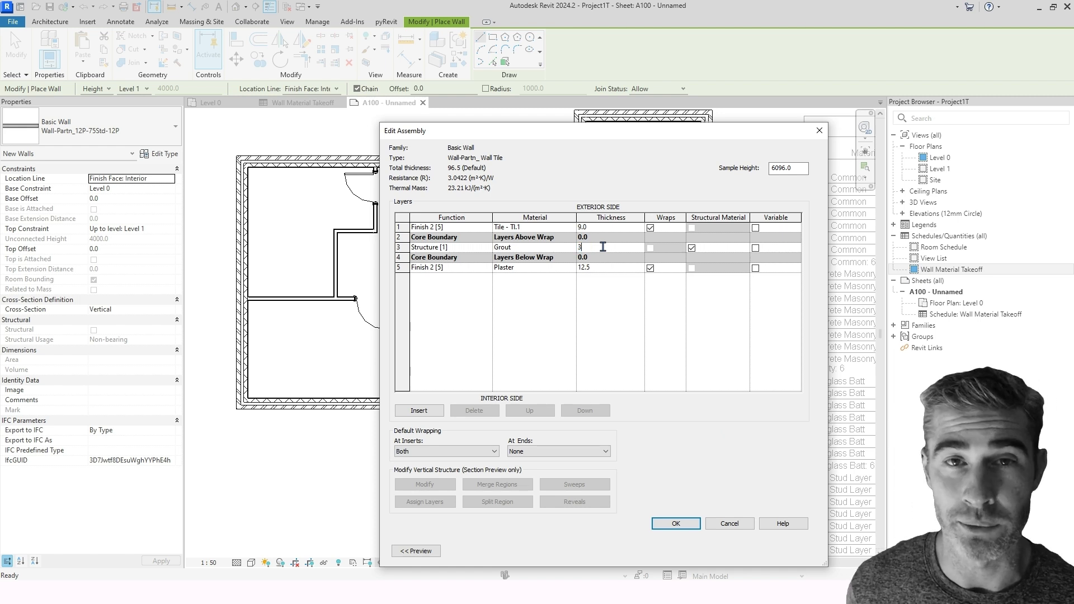
# Delete the interior Plaster finish layer and accept the structure and type properties of the wall tile type.
pyautogui.click(400, 268)
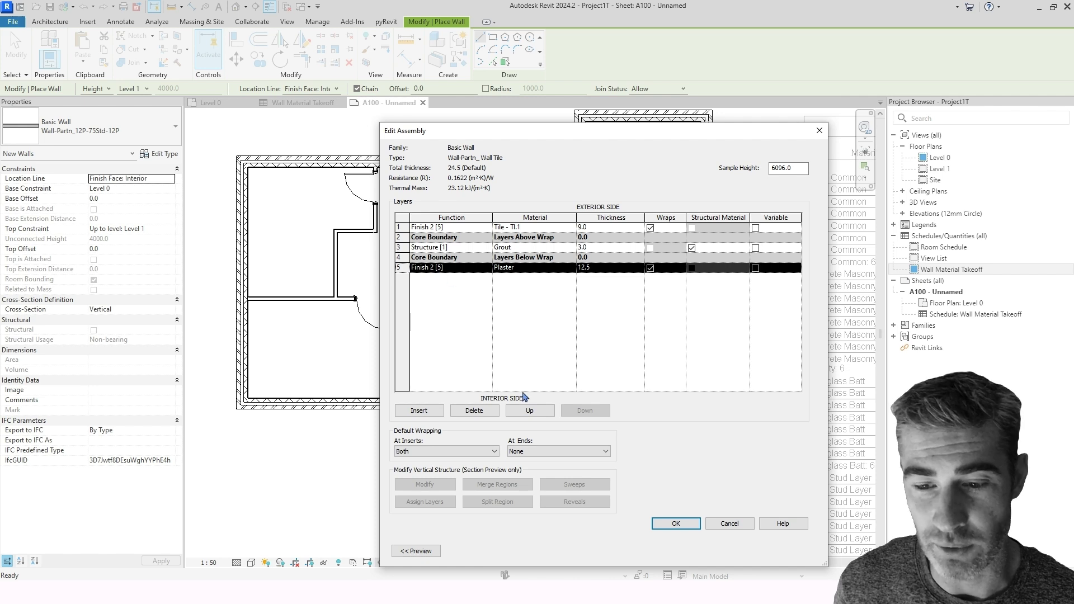
pyautogui.click(439, 268)
pyautogui.click(401, 268)
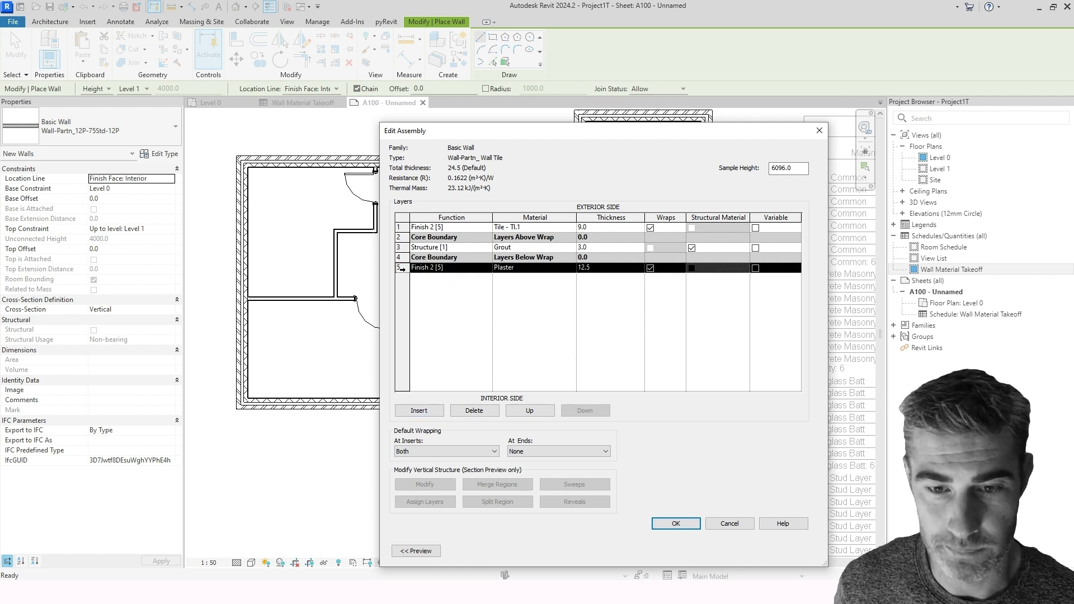
pyautogui.click(474, 411)
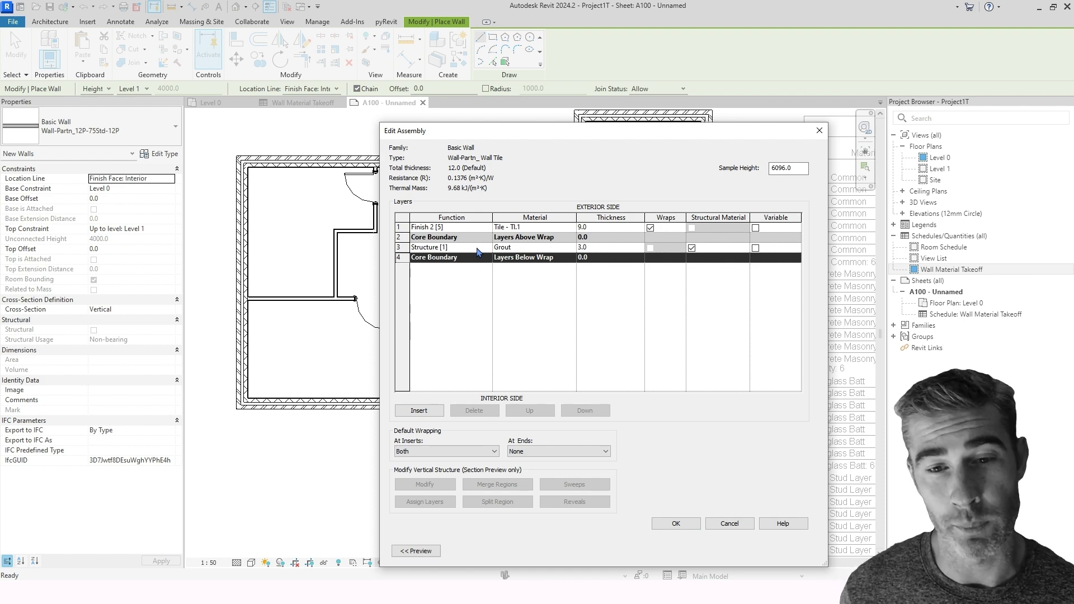
pyautogui.click(681, 525)
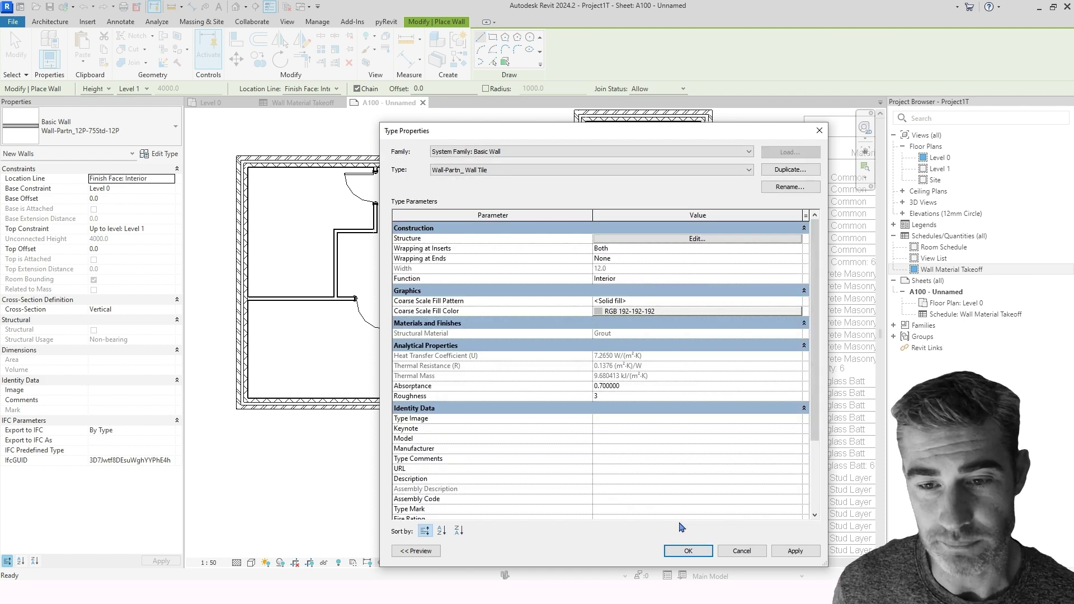
pyautogui.click(688, 551)
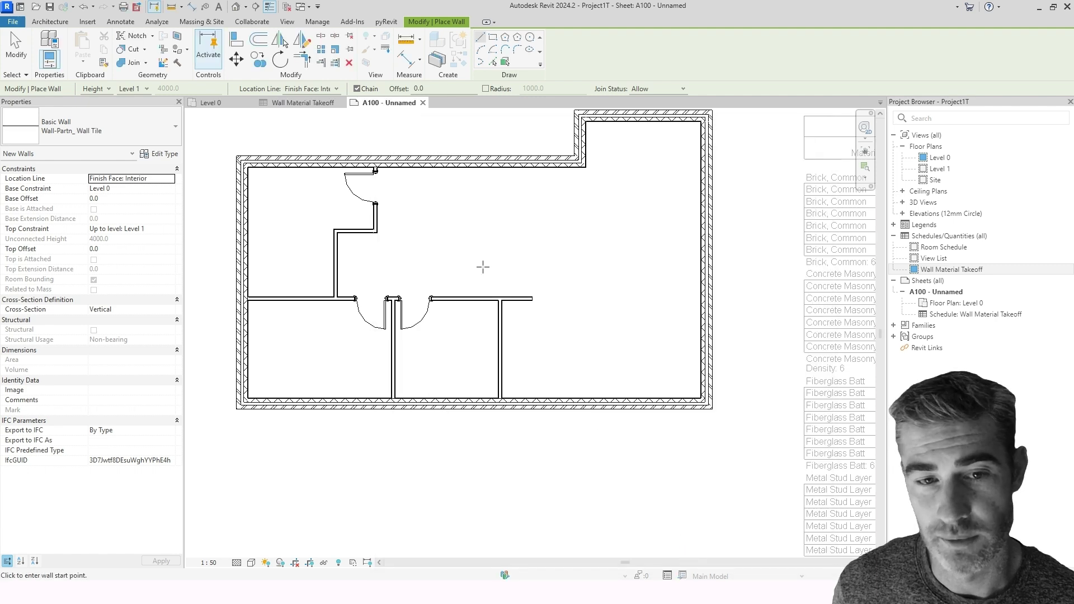
# Check the location line options for the new tile wall.
pyautogui.moveTo(485, 264); pyautogui.dragTo(505, 246, button='middle')
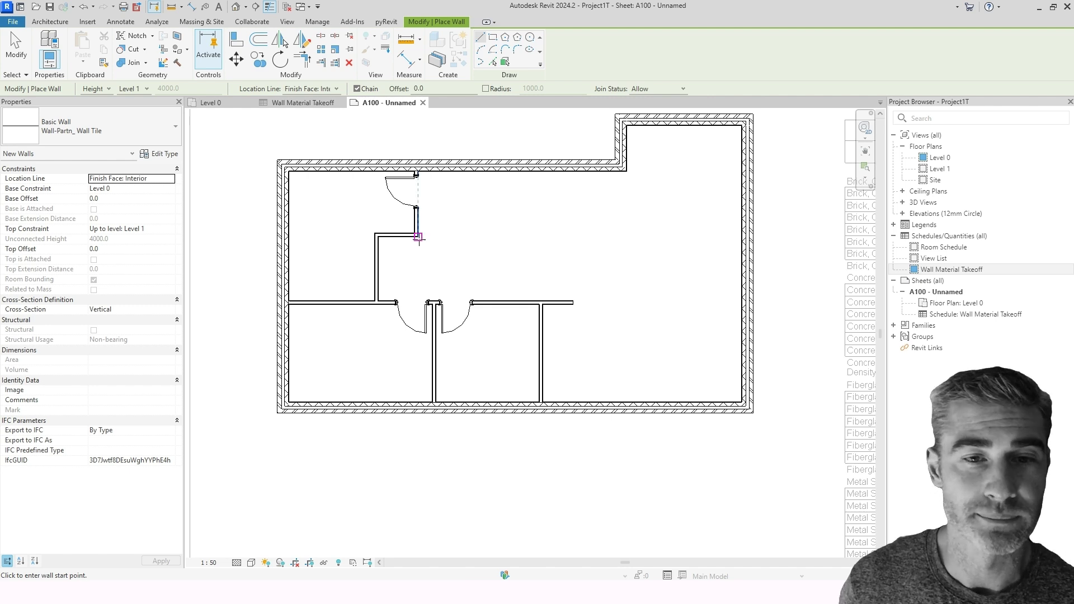
pyautogui.moveTo(366, 239); pyautogui.dragTo(413, 225, button='middle')
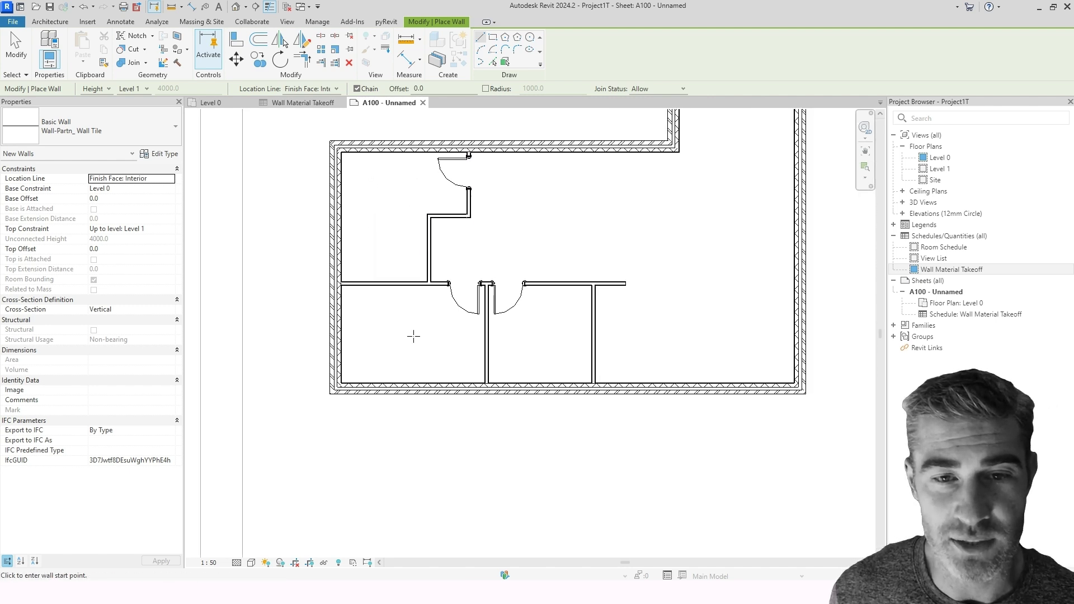
pyautogui.scroll(2, 366, 312)
pyautogui.scroll(3, 366, 311)
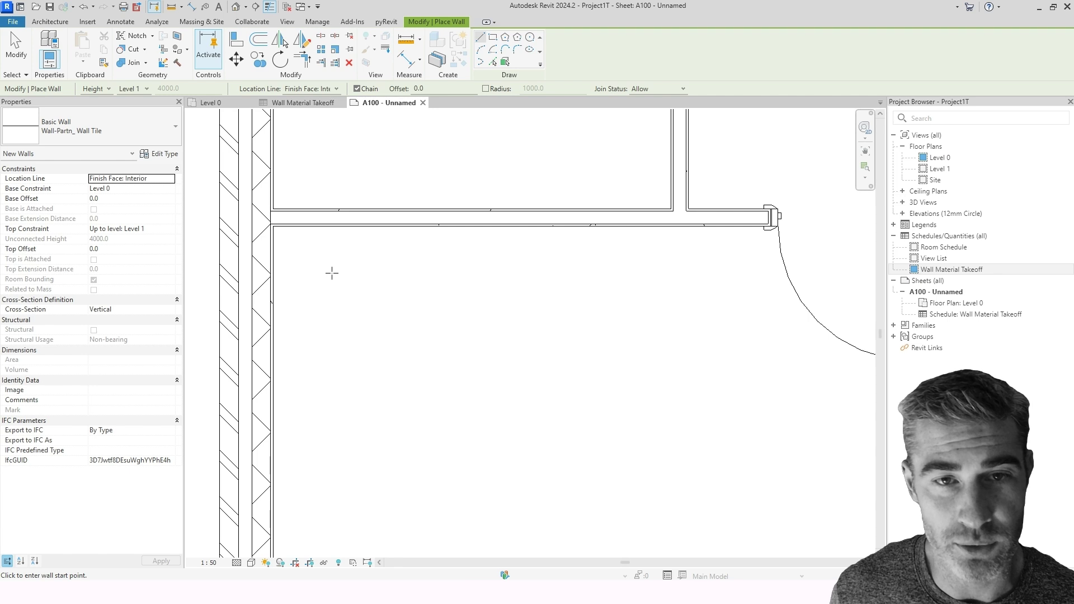
pyautogui.click(332, 90)
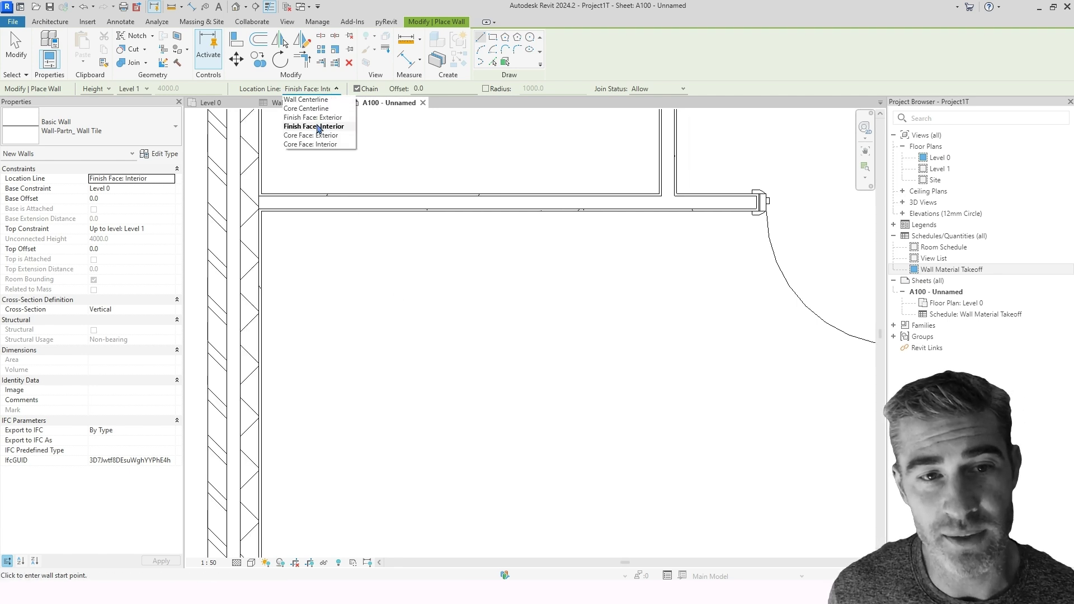
pyautogui.click(470, 147)
# Draw a tile wall along the lower-left room's upper partition, from the corner beside the door to the exterior wall, about 3580 mm long.
pyautogui.moveTo(807, 240); pyautogui.dragTo(720, 241, button='middle')
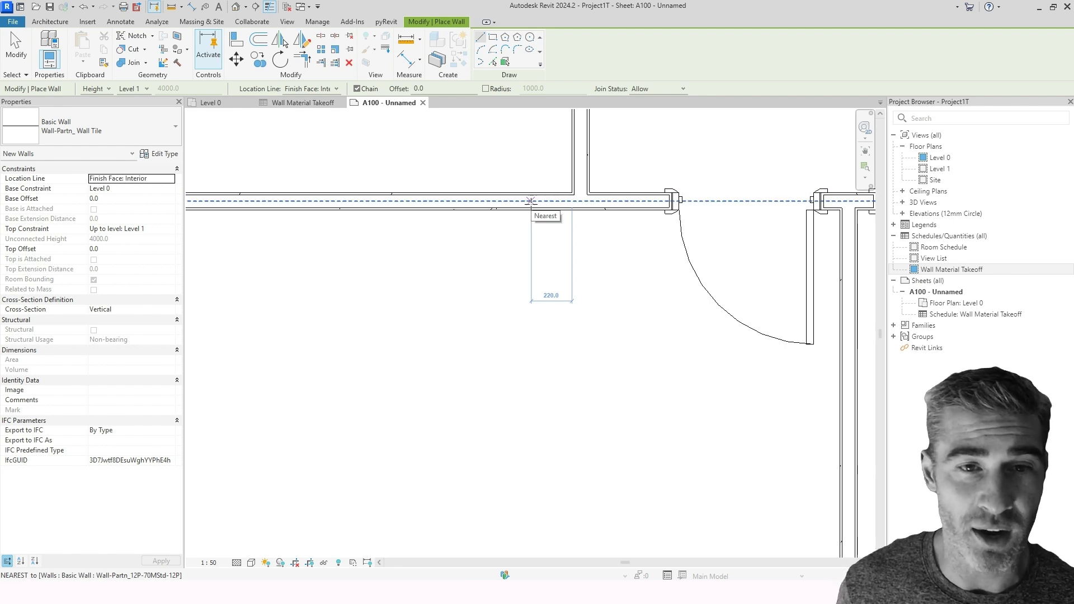
pyautogui.scroll(-3, 636, 251)
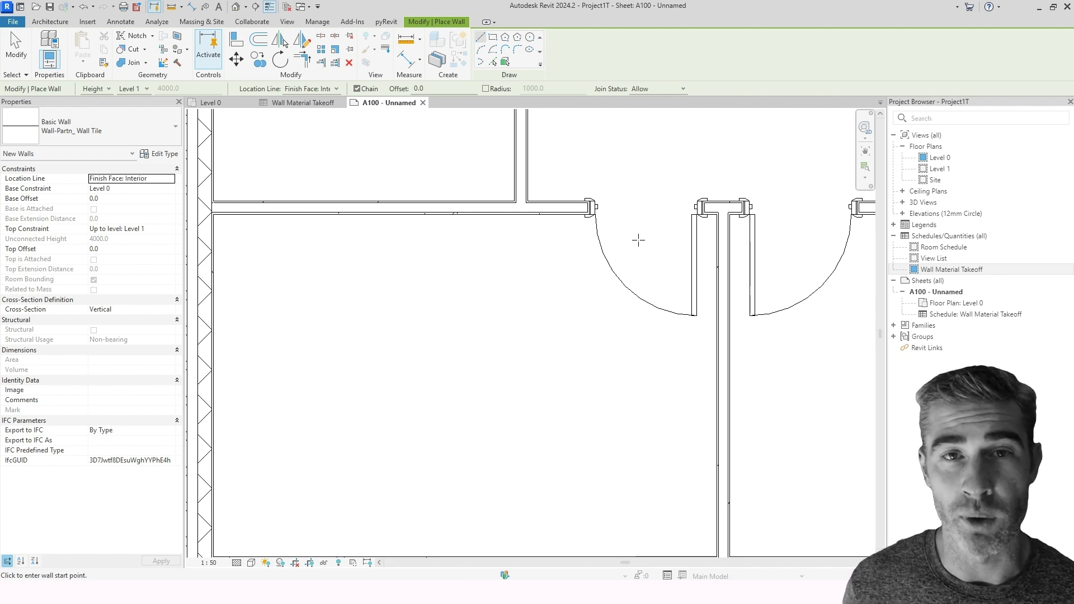
pyautogui.scroll(4, 719, 207)
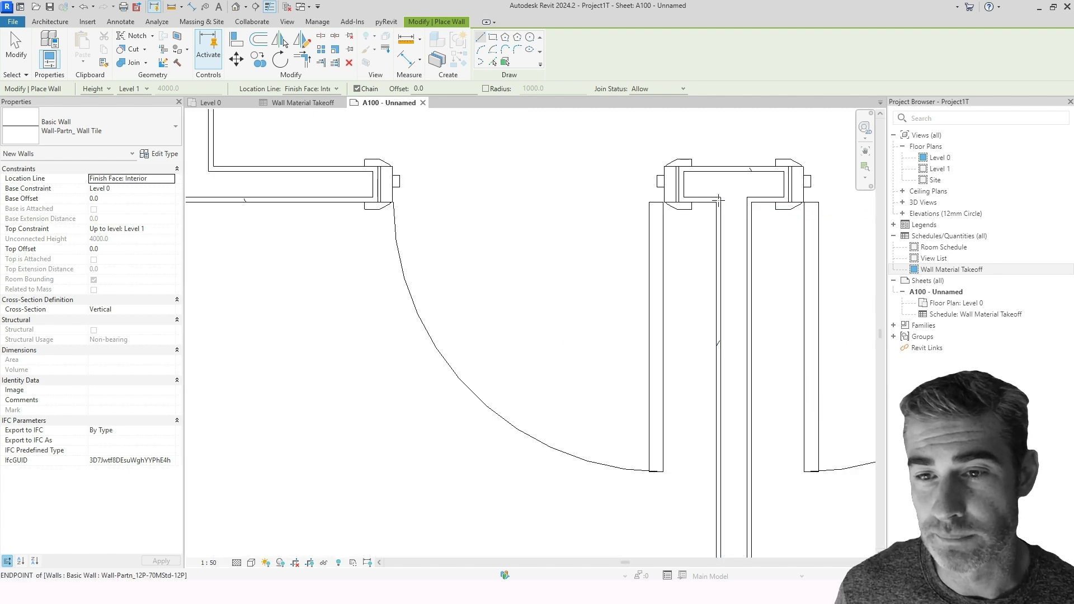
pyautogui.click(719, 201)
pyautogui.scroll(-3, 672, 252)
pyautogui.moveTo(179, 241); pyautogui.dragTo(430, 240, button='middle')
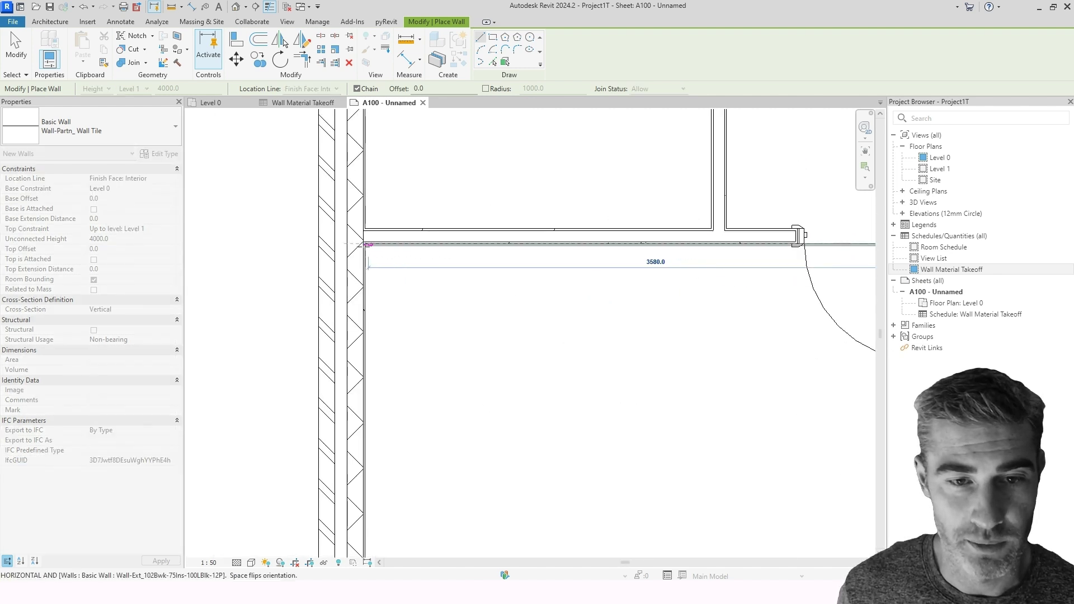
pyautogui.click(368, 245)
pyautogui.scroll(3, 369, 249)
pyautogui.scroll(-2, 391, 277)
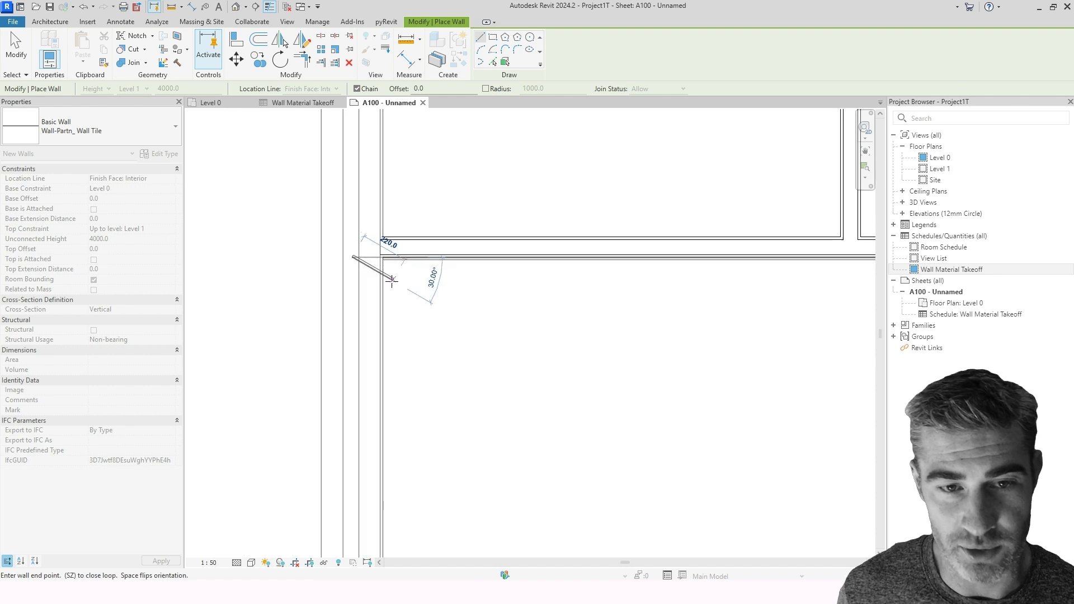
pyautogui.press('Escape')
# Draw a tile wall down the room's left exterior wall, from the upper tile wall to the lower-left corner.
pyautogui.scroll(-3, 379, 259)
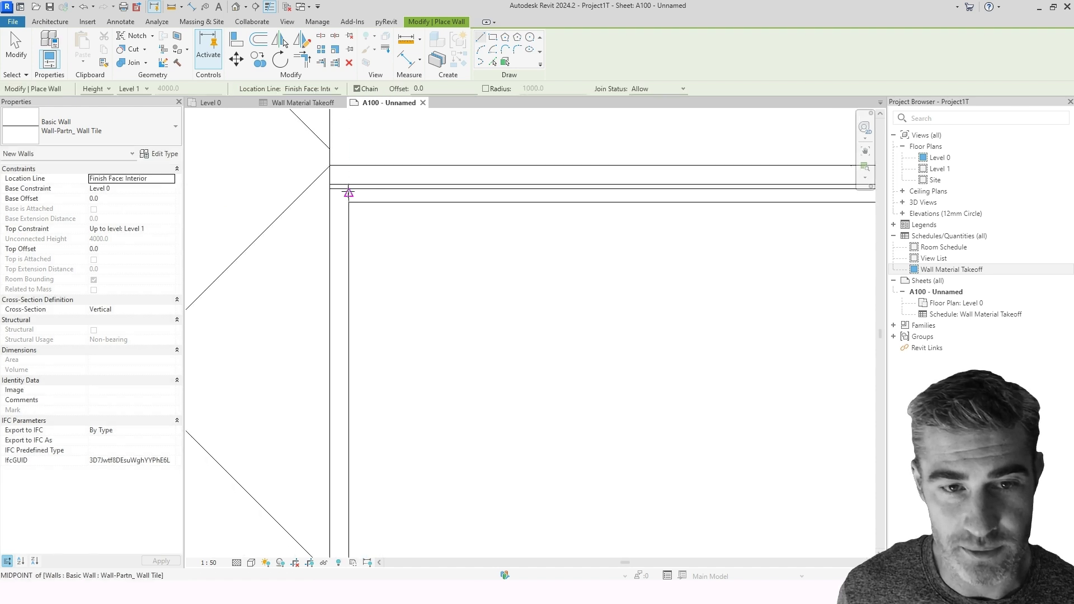
pyautogui.click(348, 193)
pyautogui.moveTo(431, 339); pyautogui.dragTo(500, 221, button='middle')
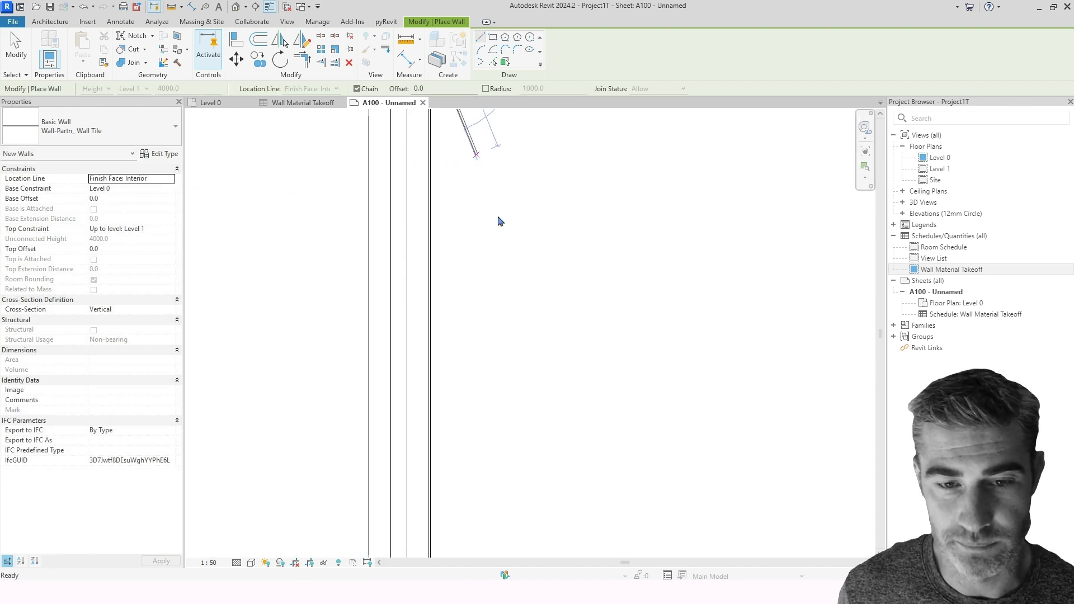
pyautogui.moveTo(484, 380); pyautogui.dragTo(417, 115, button='middle')
pyautogui.scroll(4, 363, 238)
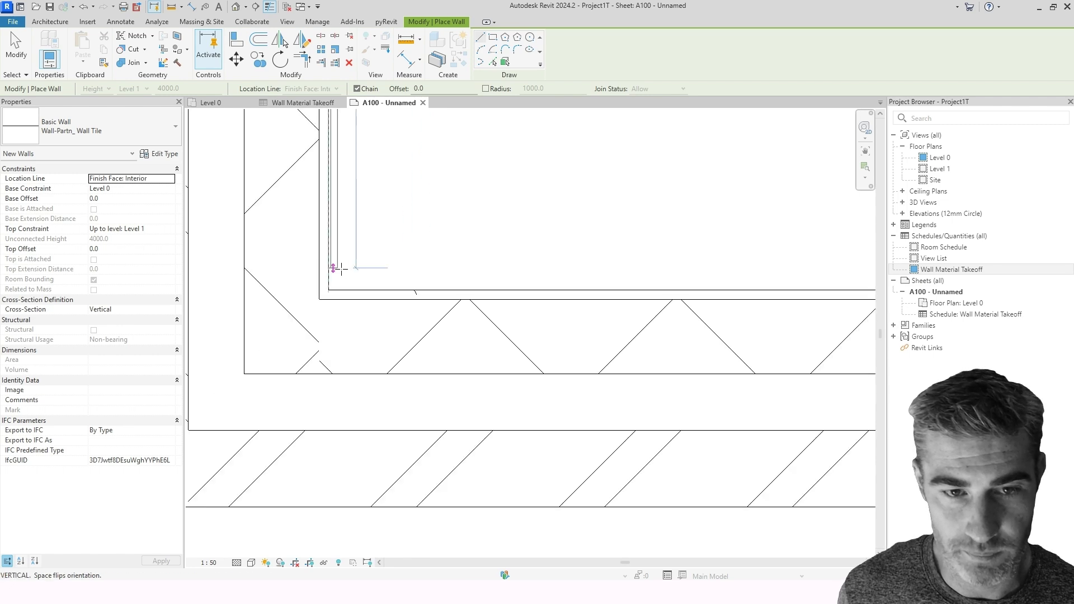
pyautogui.click(328, 290)
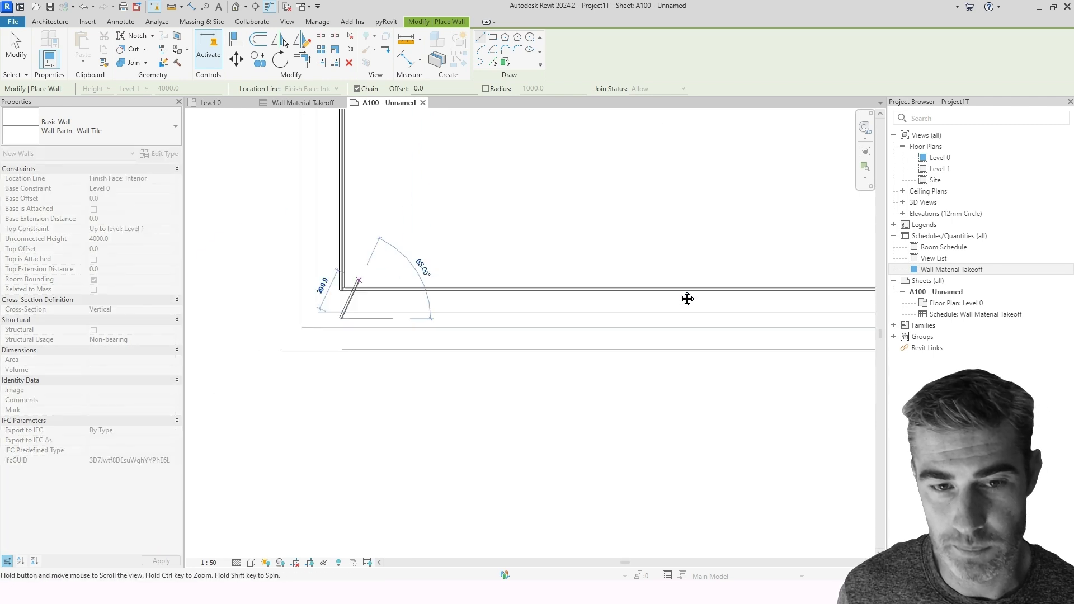
pyautogui.press('Escape')
# Draw a tile wall along the room's lower exterior wall, from the left tile wall to the right partition.
pyautogui.scroll(2, 337, 291)
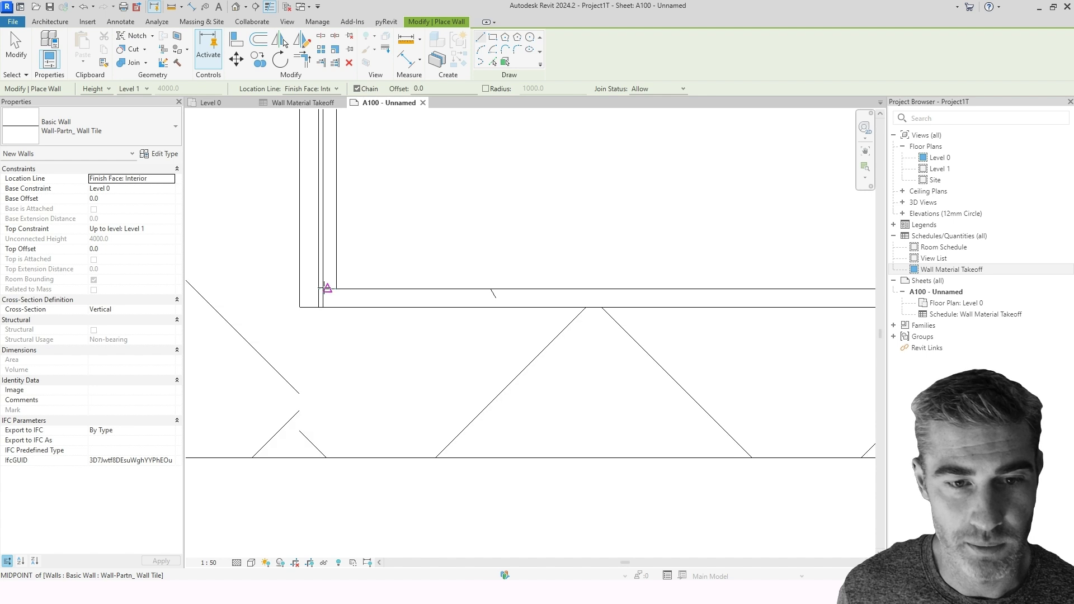
pyautogui.click(323, 289)
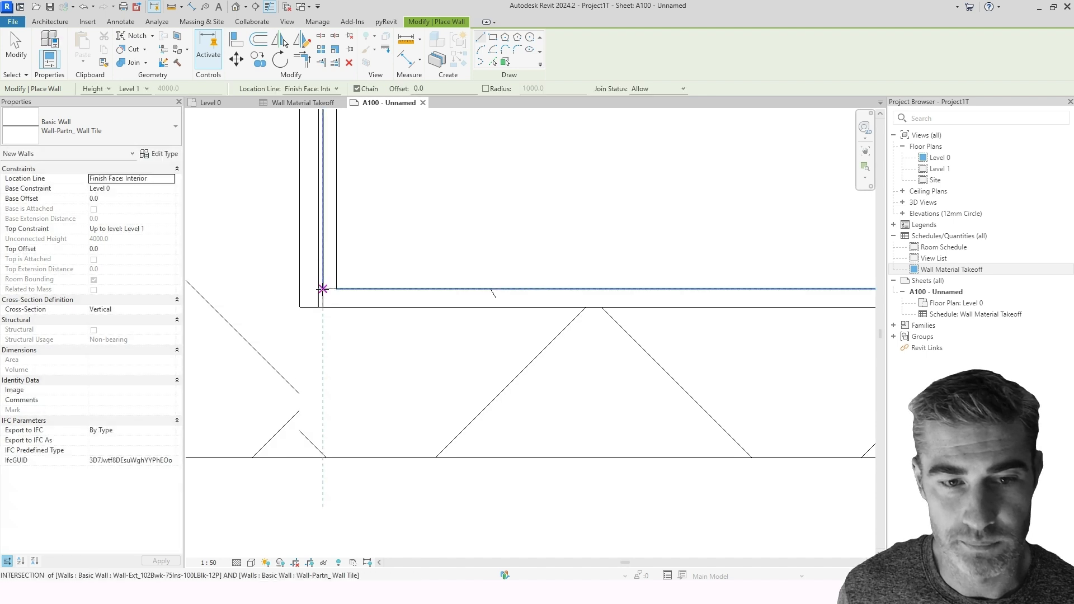
pyautogui.moveTo(369, 311); pyautogui.dragTo(271, 321, button='middle')
pyautogui.moveTo(721, 348); pyautogui.dragTo(473, 331, button='middle')
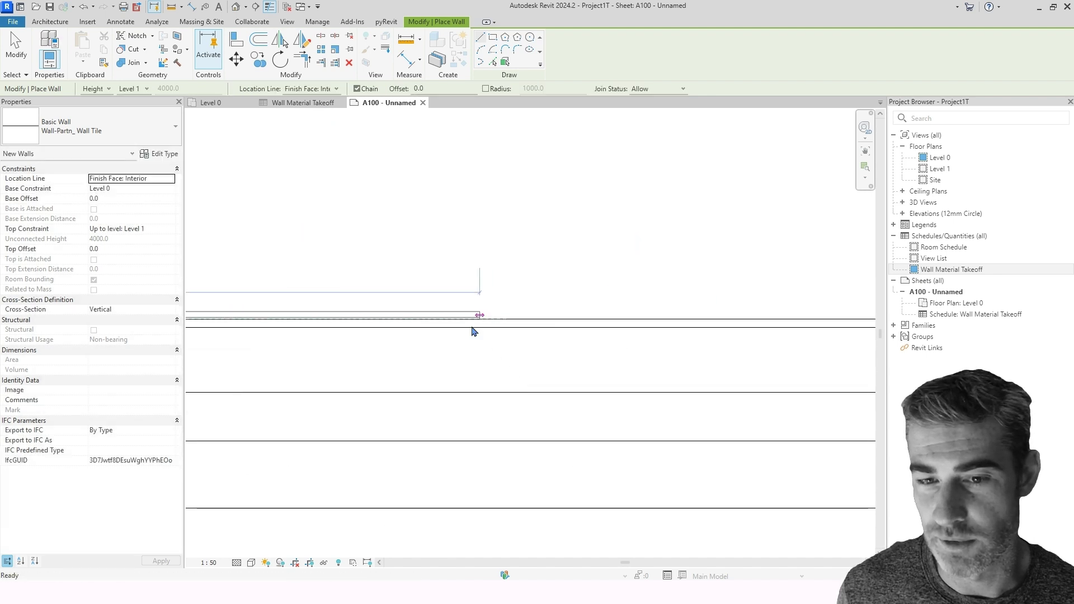
pyautogui.scroll(-2, 474, 329)
pyautogui.moveTo(766, 320); pyautogui.dragTo(312, 329, button='middle')
pyautogui.scroll(2, 619, 329)
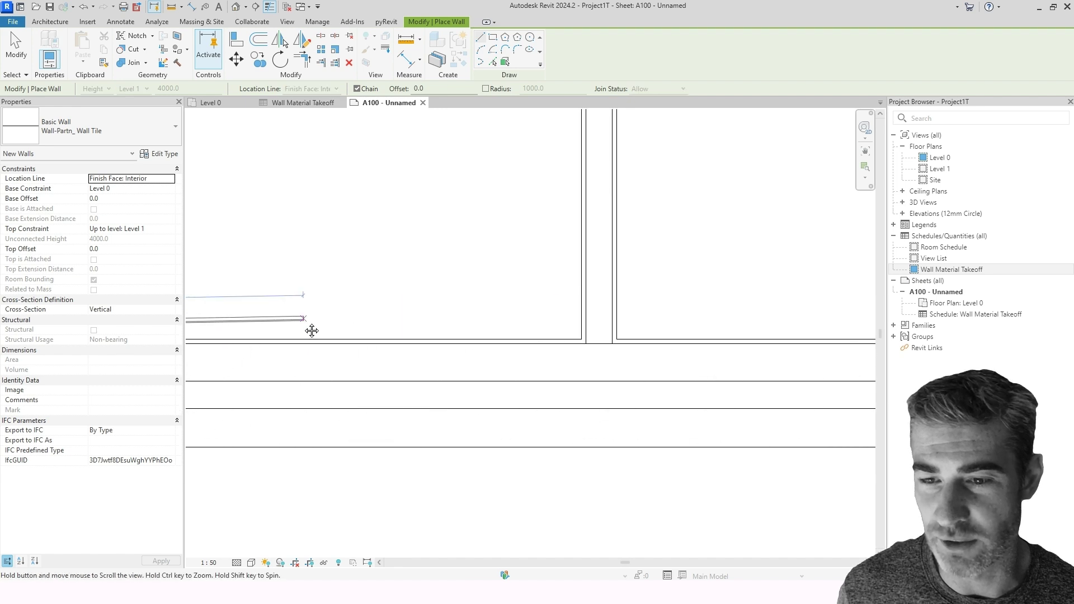
pyautogui.click(582, 340)
pyautogui.press('Escape')
# Draw a tile wall about 2440 mm long up the room's right partition to the upper tile wall beside the door.
pyautogui.click(581, 334)
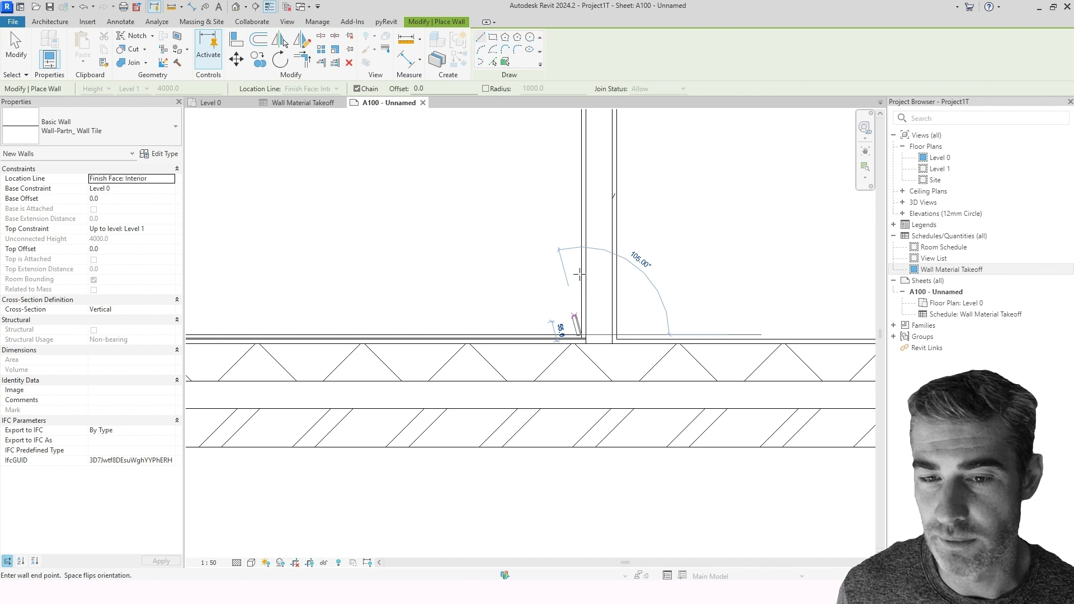
pyautogui.scroll(-2, 584, 224)
pyautogui.moveTo(585, 224); pyautogui.dragTo(573, 470, button='middle')
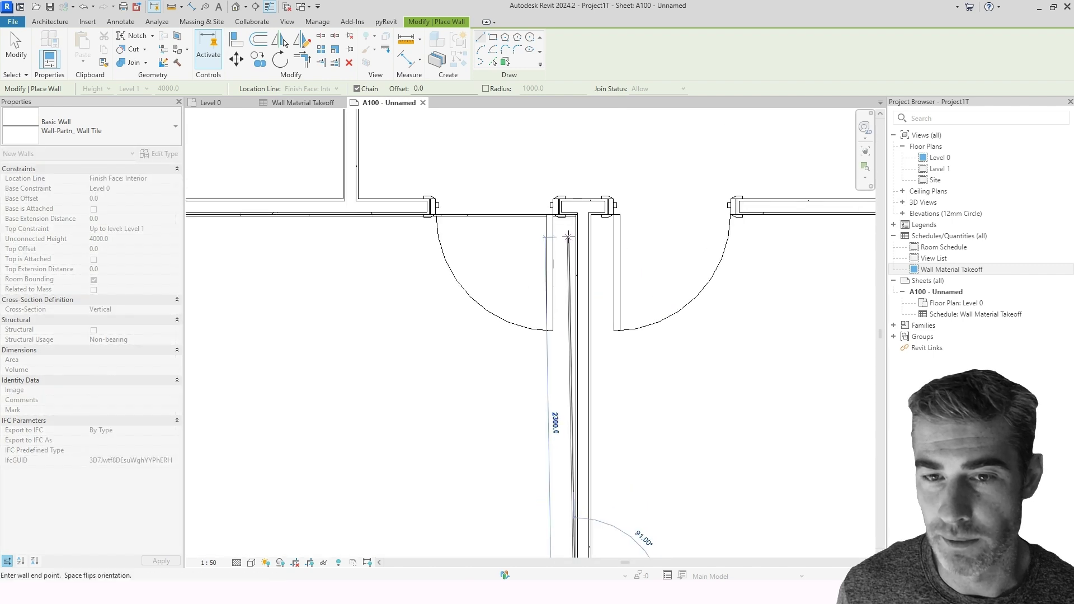
pyautogui.scroll(2, 579, 235)
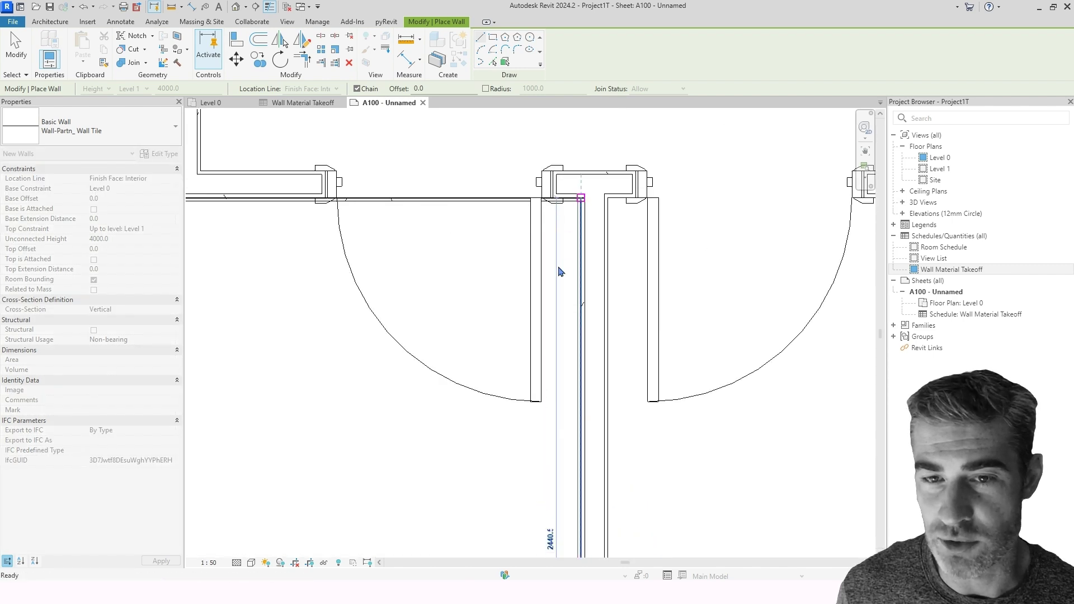
pyautogui.scroll(-4, 559, 268)
pyautogui.press('Escape')
pyautogui.press('Escape')
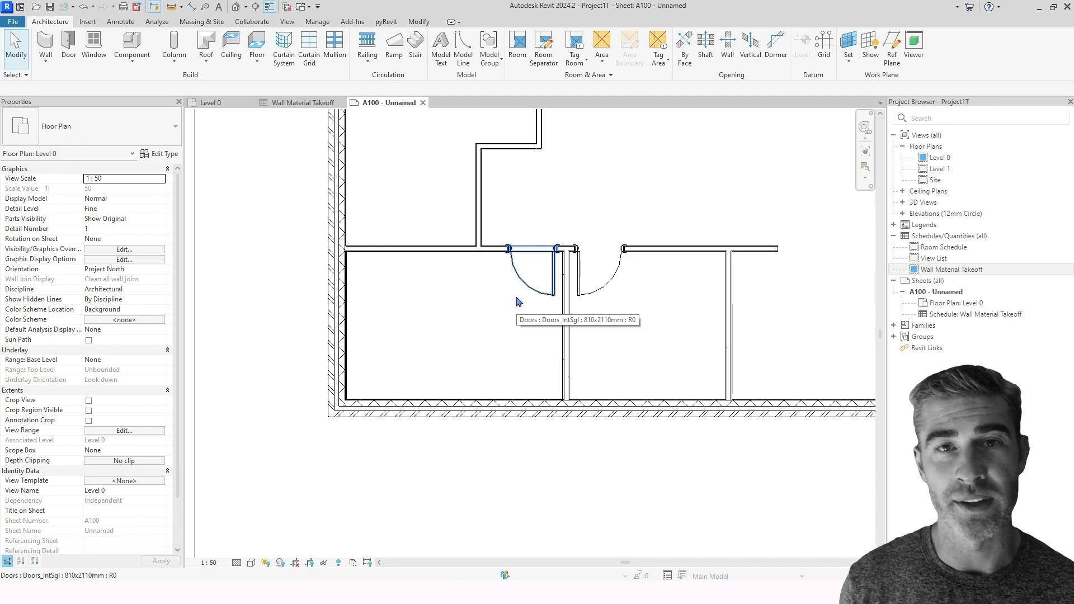
# Select the chain of room walls in plan and isolate them in a 3D view with a selection box.
pyautogui.moveTo(499, 311); pyautogui.dragTo(487, 296, button='middle')
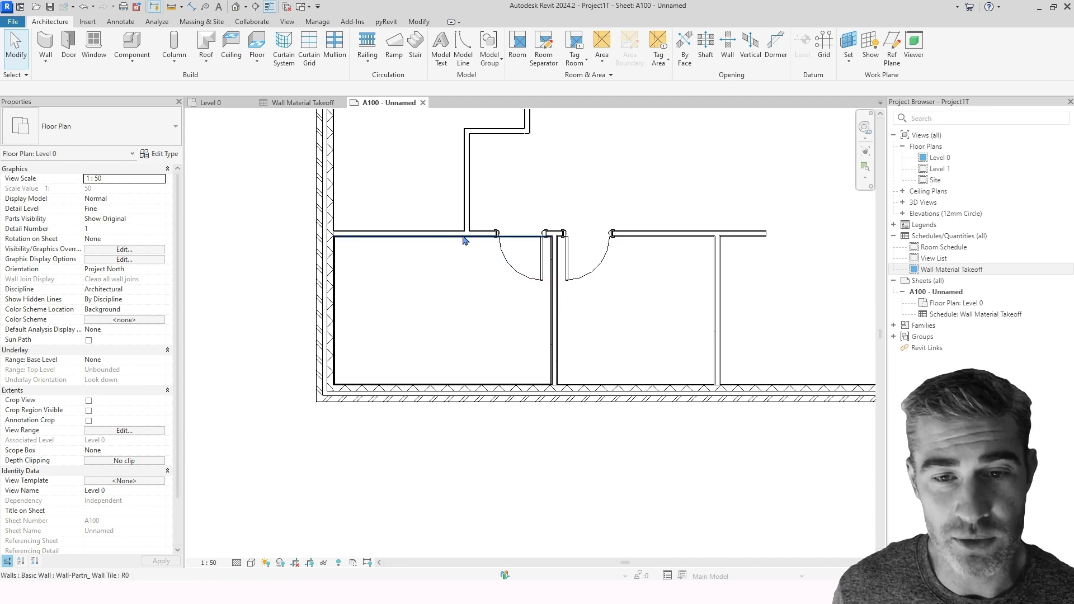
pyautogui.press('Tab')
pyautogui.click(461, 242)
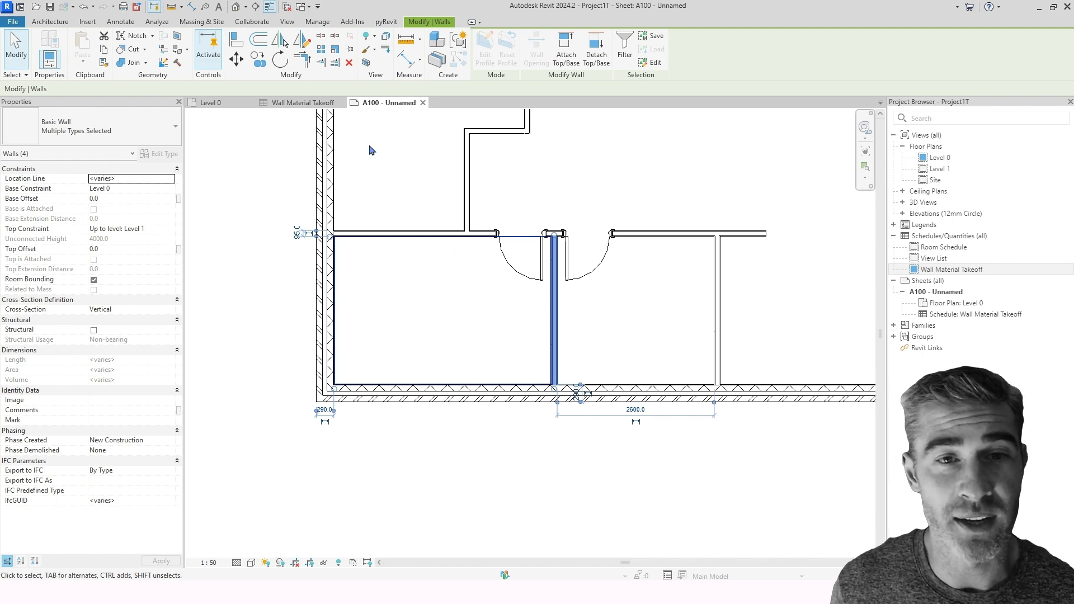
pyautogui.click(365, 63)
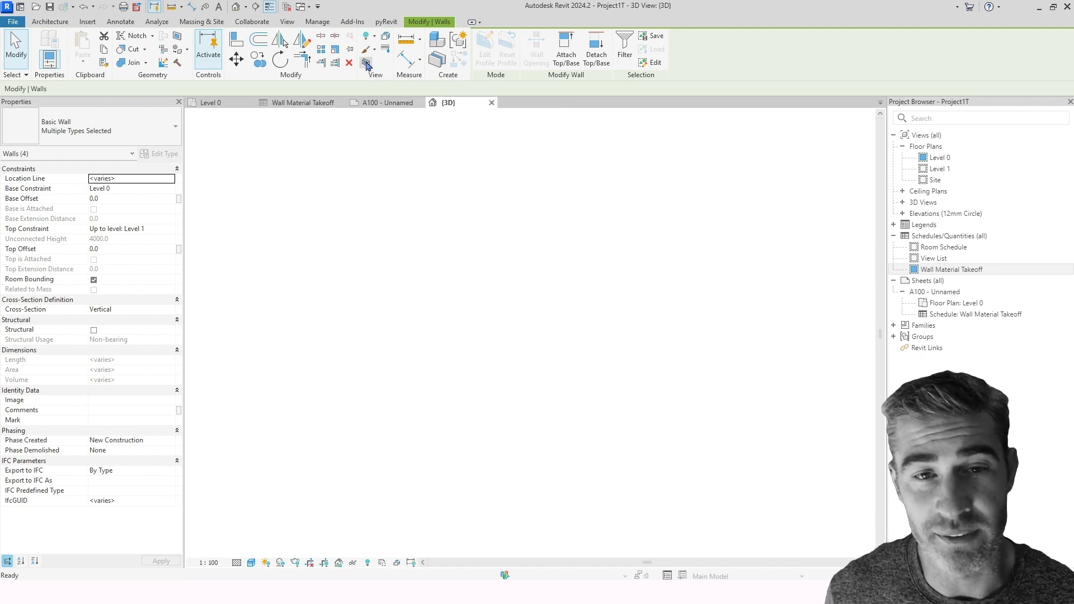
pyautogui.press('Escape')
# Cut the front exterior wall away with the 3D section box and examine the tile wall covering the door.
pyautogui.keyDown('shift'); pyautogui.moveTo(559, 335); pyautogui.dragTo(738, 332, button='middle'); pyautogui.keyUp('shift')
pyautogui.scroll(5, 615, 295)
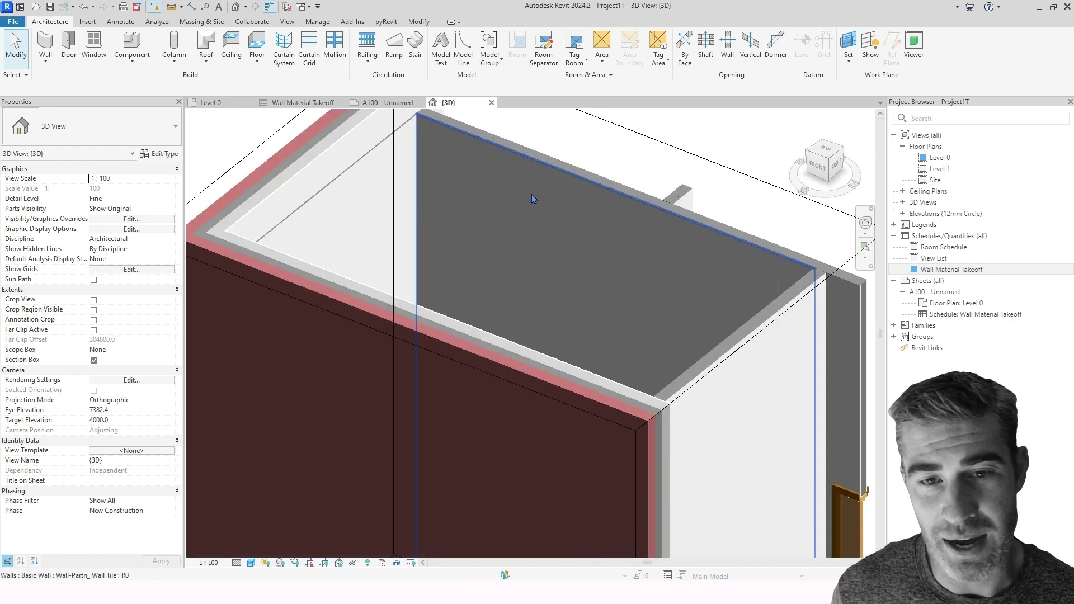
pyautogui.keyDown('shift'); pyautogui.moveTo(610, 296); pyautogui.dragTo(427, 319, button='middle'); pyautogui.keyUp('shift')
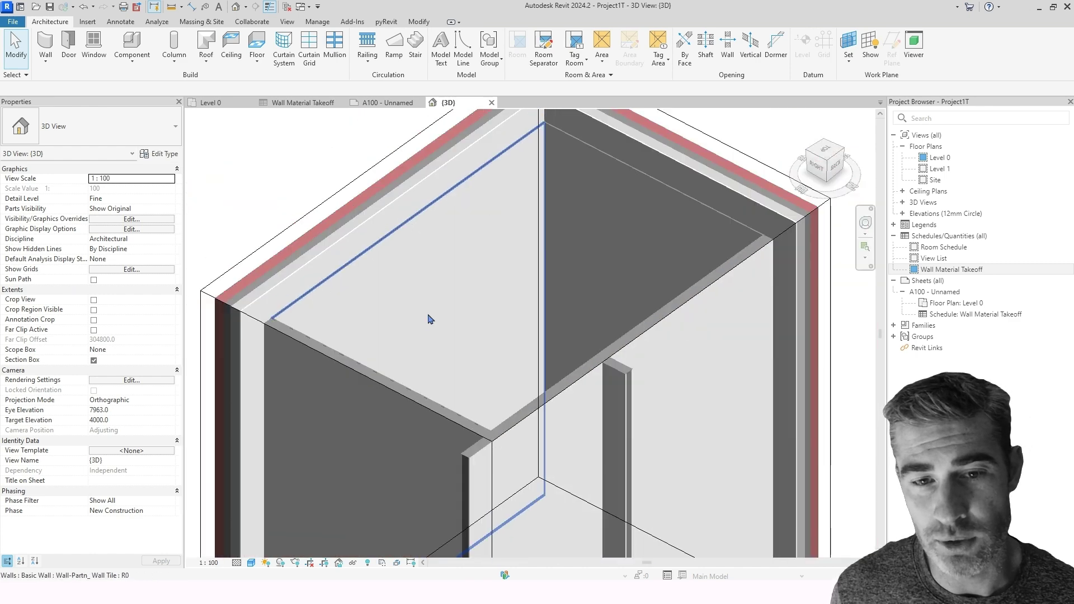
pyautogui.scroll(-5, 427, 319)
pyautogui.click(376, 273)
pyautogui.keyDown('shift'); pyautogui.moveTo(376, 273); pyautogui.dragTo(633, 399, button='middle'); pyautogui.keyUp('shift')
pyautogui.press('Escape')
pyautogui.scroll(3, 538, 465)
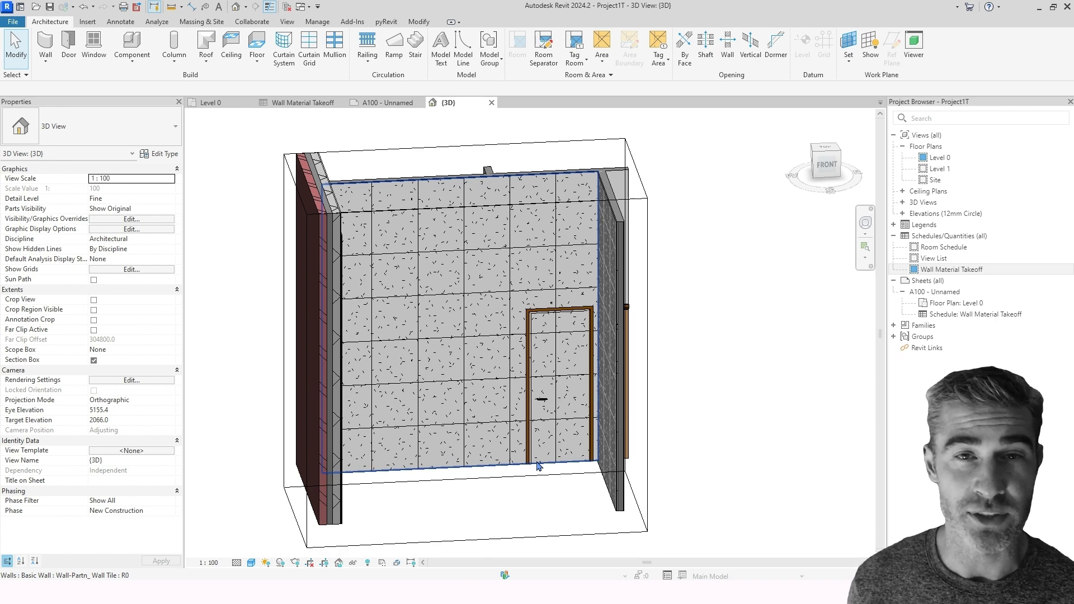
pyautogui.keyDown('shift'); pyautogui.moveTo(374, 415); pyautogui.dragTo(494, 444, button='middle'); pyautogui.keyUp('shift')
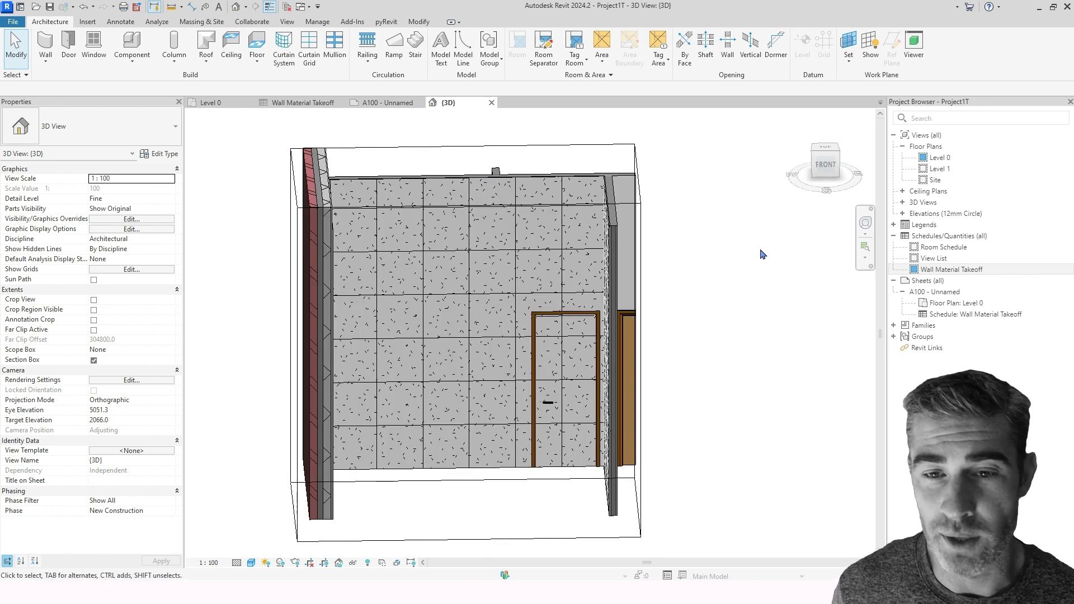
# Switch to the front view and open the profile of the tile wall covering the door for editing.
pyautogui.click(827, 165)
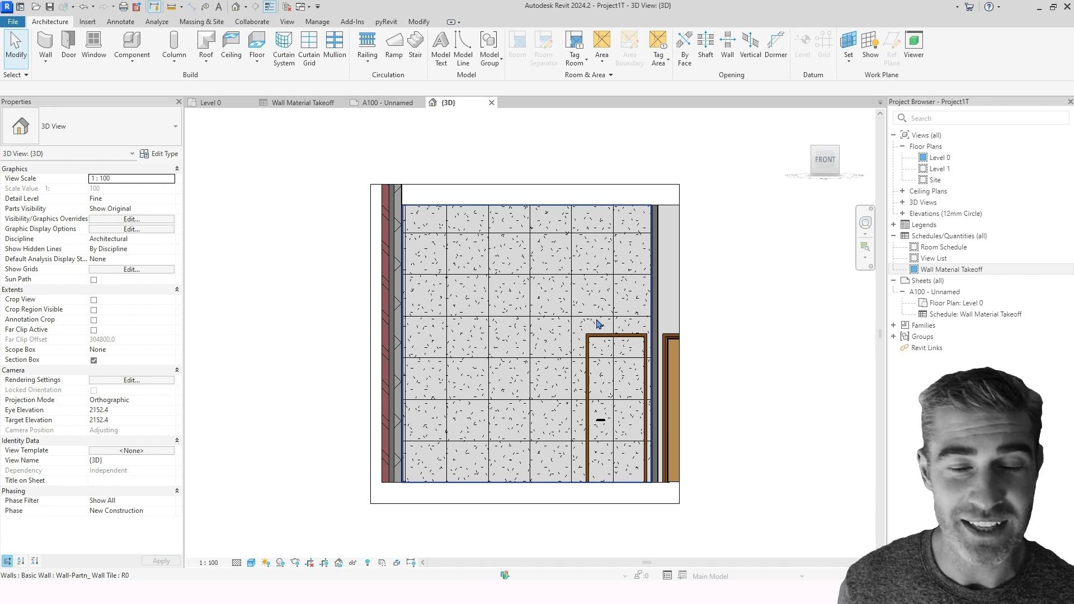
pyautogui.click(566, 319)
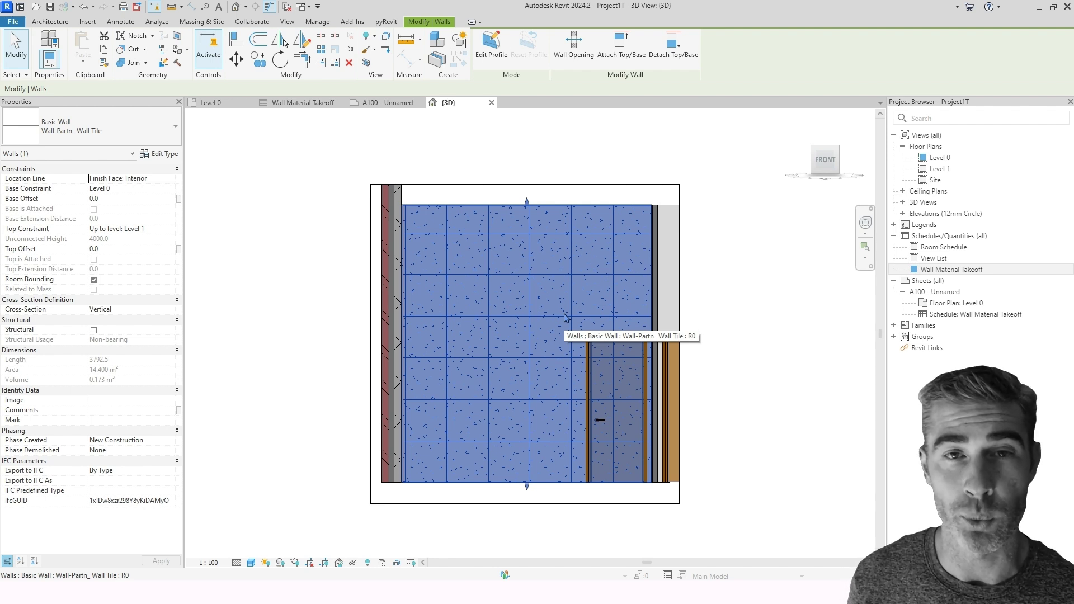
pyautogui.click(491, 45)
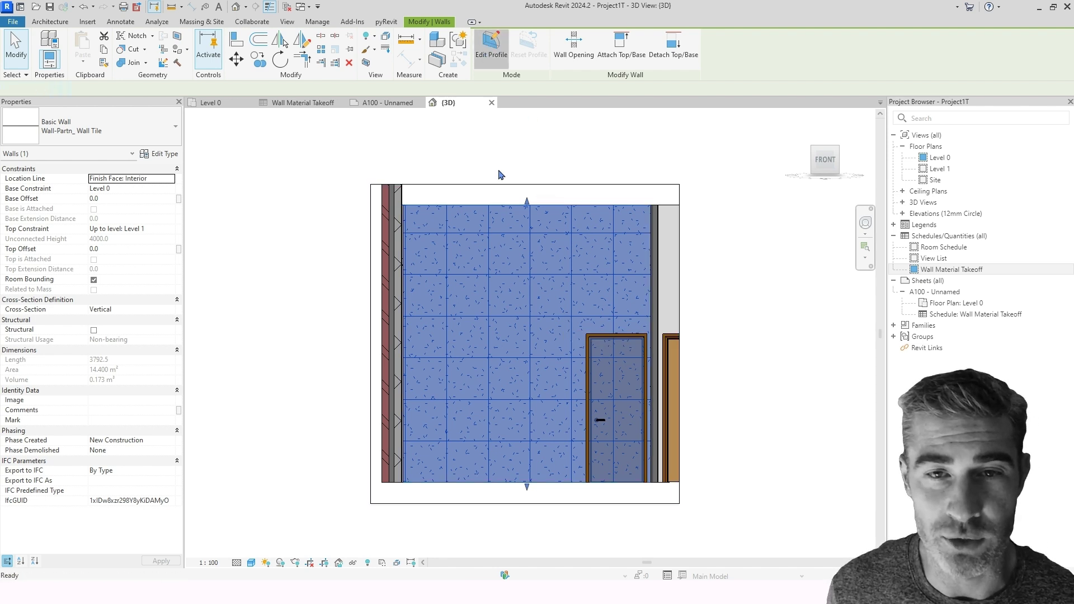
pyautogui.click(505, 37)
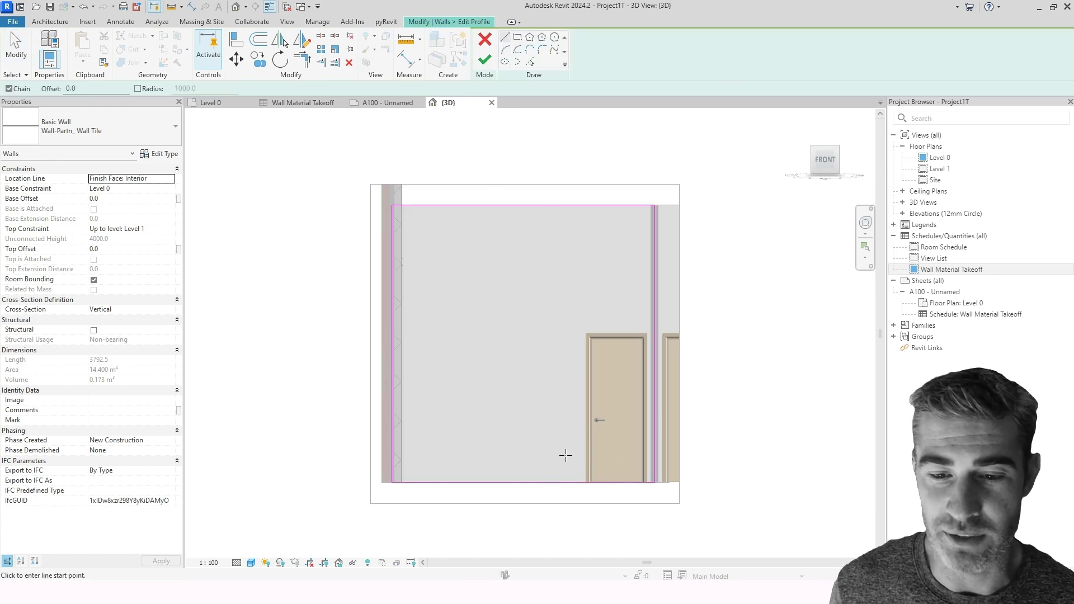
pyautogui.scroll(4, 585, 482)
pyautogui.scroll(-4, 586, 485)
pyautogui.click(586, 485)
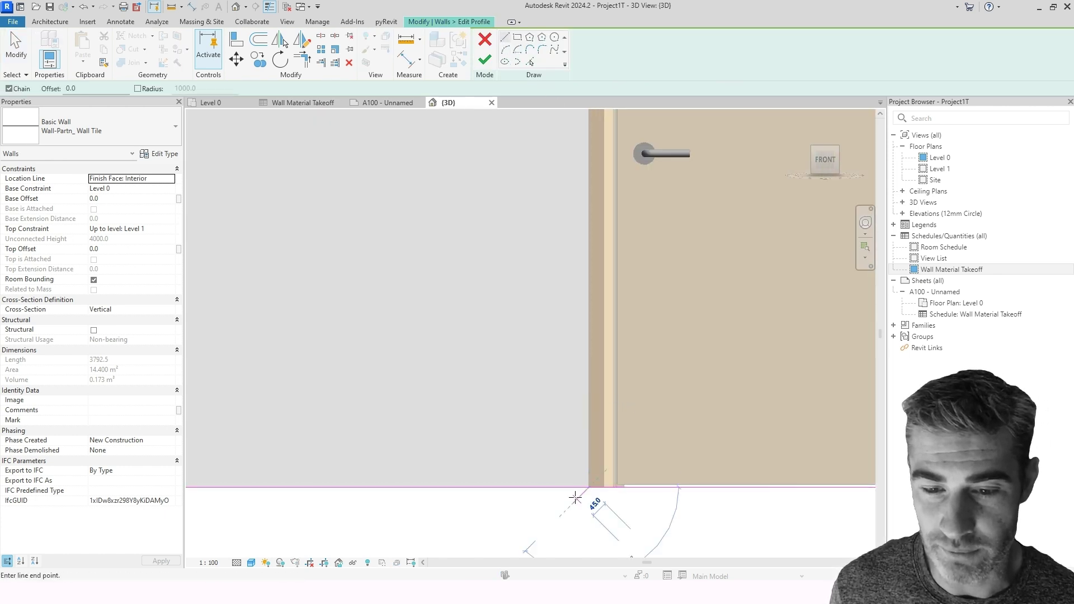
pyautogui.scroll(-2, 585, 487)
pyautogui.moveTo(548, 146); pyautogui.dragTo(540, 170, button='middle')
pyautogui.press('Escape')
# Add profile lines by picking the door frame's left, top and right outer edges.
pyautogui.click(531, 63)
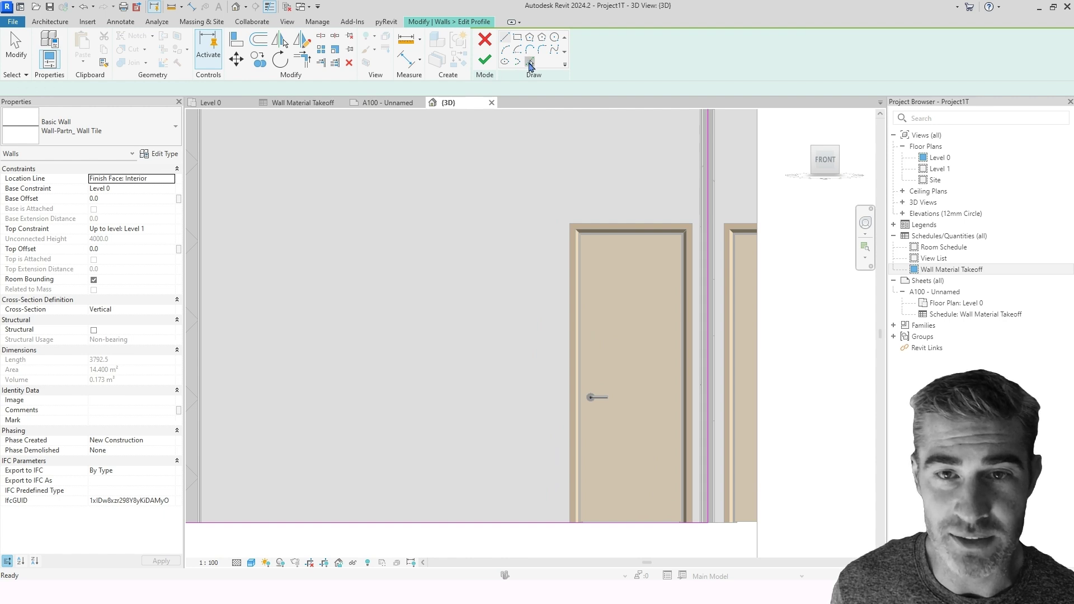
pyautogui.scroll(3, 587, 218)
pyautogui.click(556, 241)
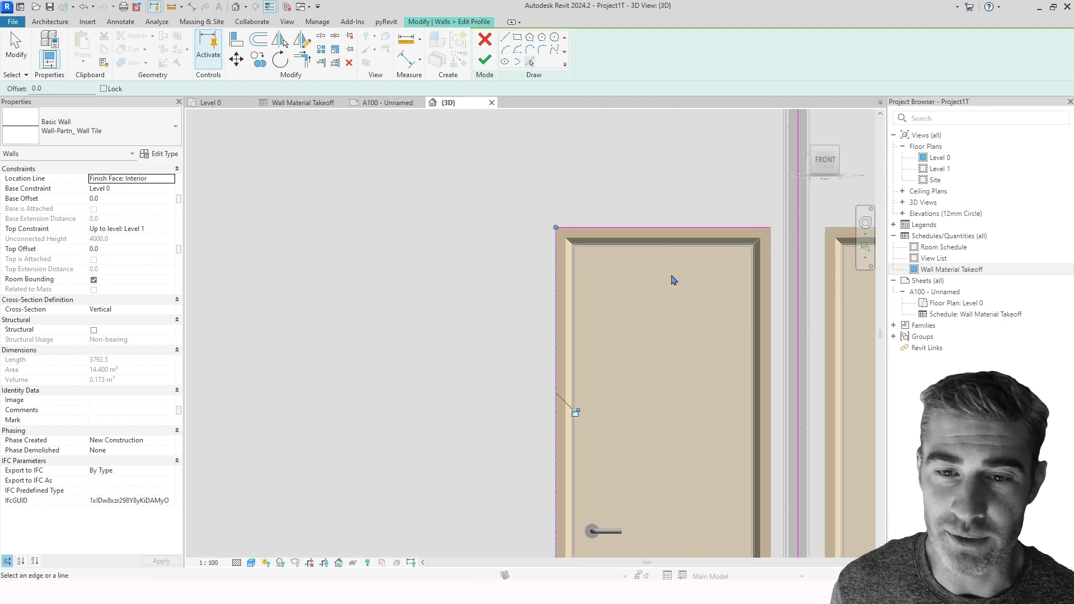
pyautogui.click(776, 256)
pyautogui.scroll(-4, 643, 252)
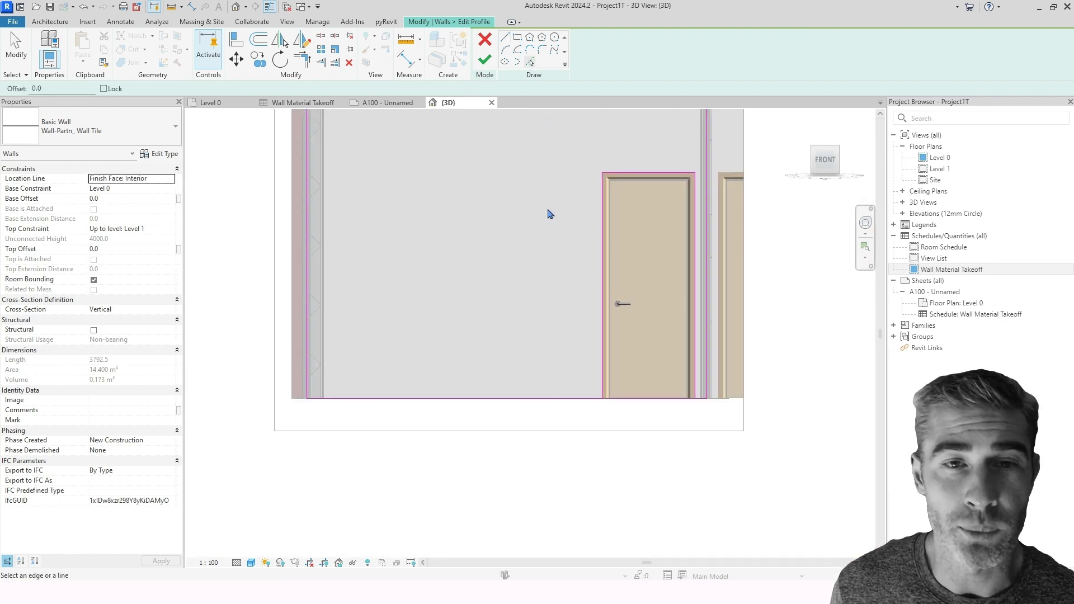
# Split the profile's bottom line beneath the door and trim both parts to the door frame's vertical lines.
pyautogui.click(321, 35)
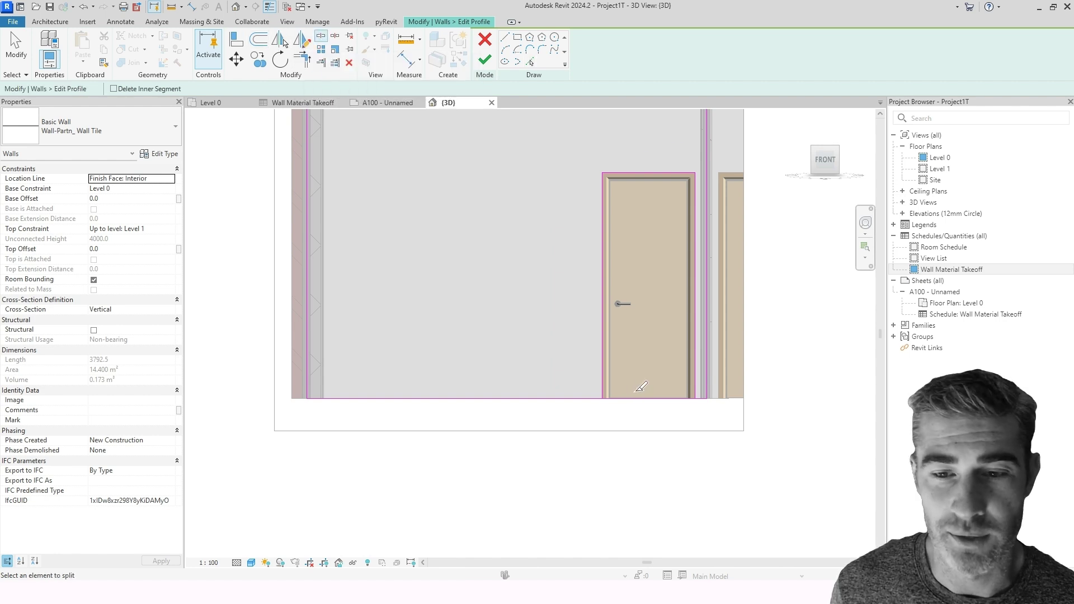
pyautogui.click(644, 398)
pyautogui.click(303, 59)
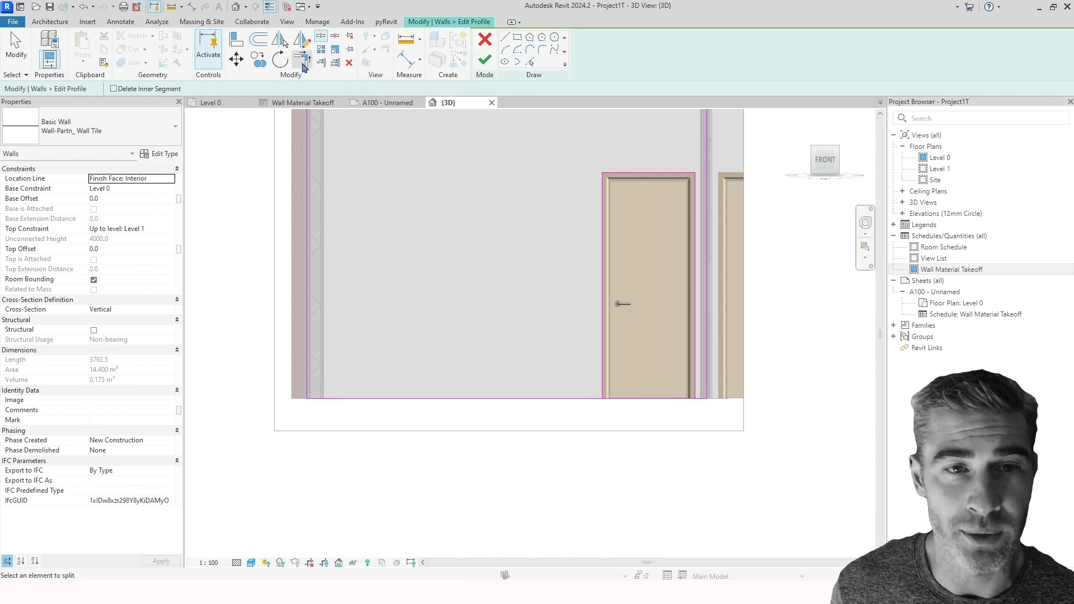
pyautogui.click(588, 398)
pyautogui.click(601, 386)
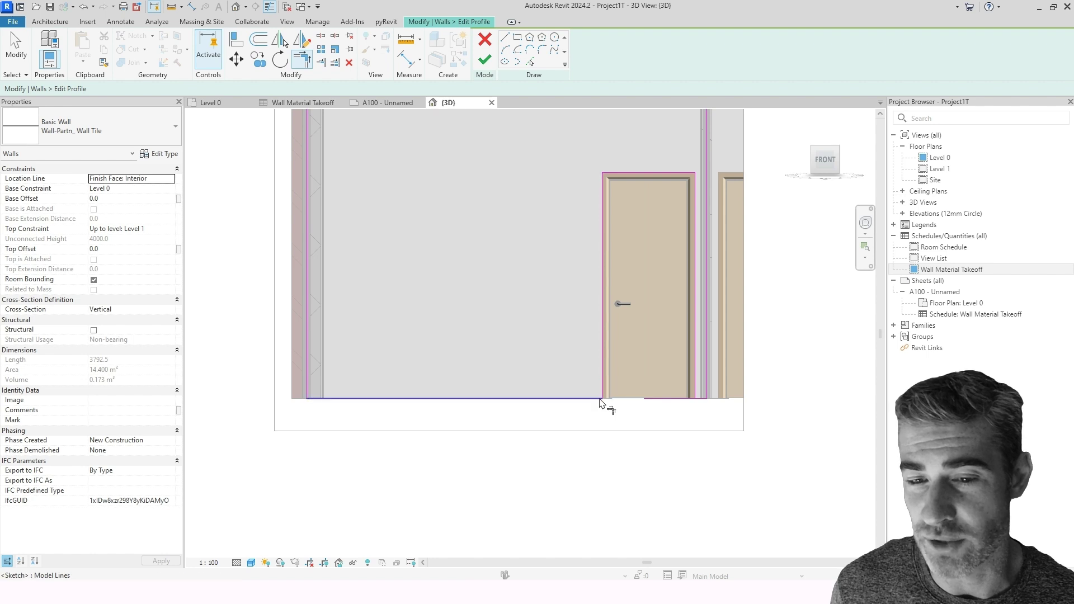
pyautogui.click(688, 399)
pyautogui.click(696, 386)
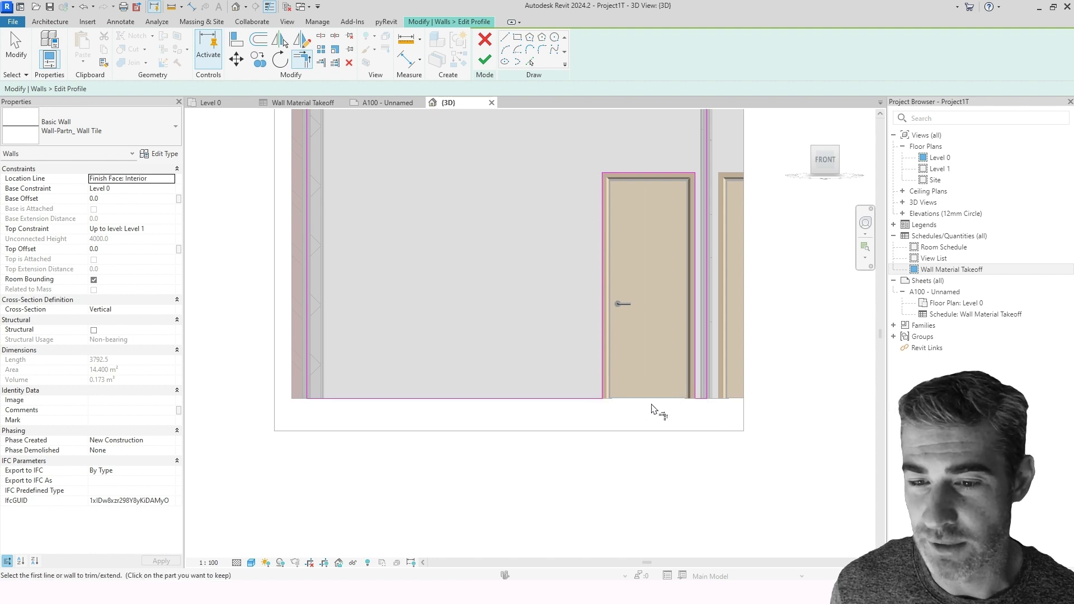
pyautogui.press('Escape')
pyautogui.press('Escape')
# Finish the tile wall's edited profile and inspect the door opening in 3D.
pyautogui.keyDown('shift'); pyautogui.moveTo(724, 410); pyautogui.dragTo(639, 401, button='middle'); pyautogui.keyUp('shift')
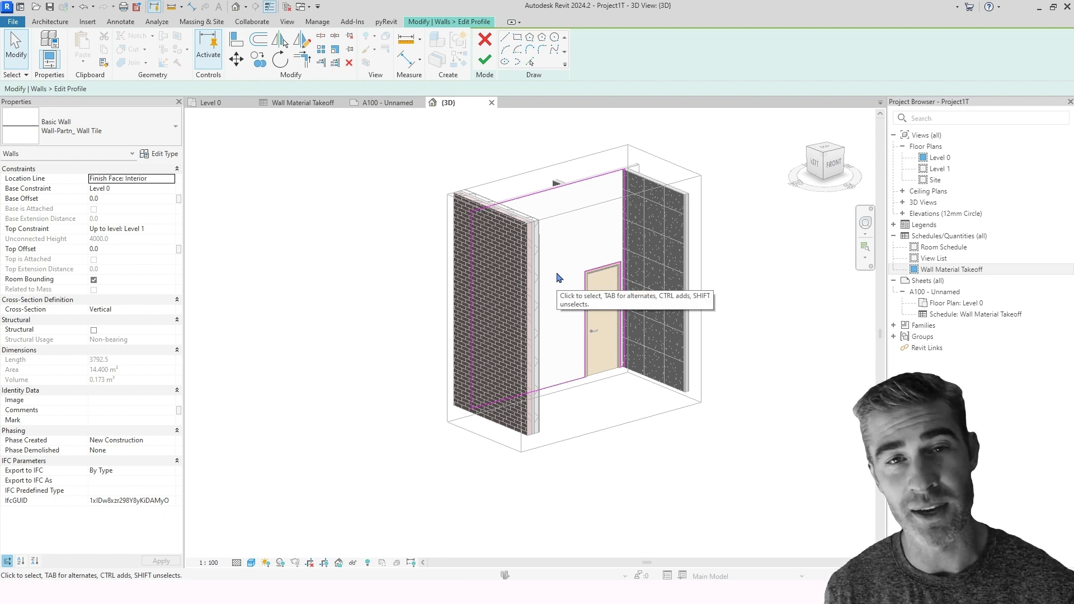
pyautogui.click(484, 60)
pyautogui.click(467, 266)
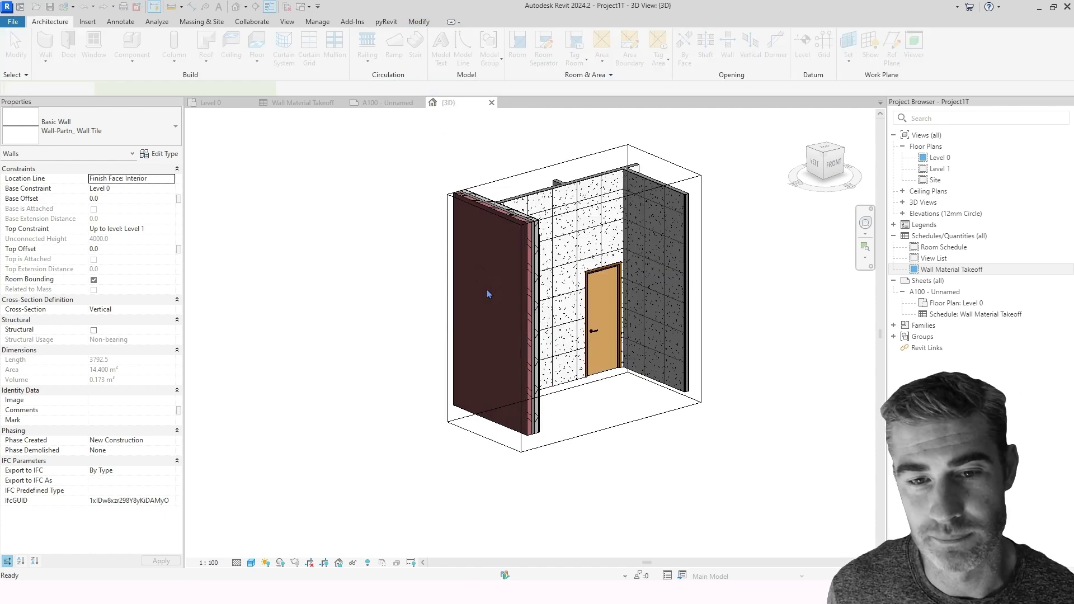
pyautogui.moveTo(520, 386)
pyautogui.keyDown('shift'); pyautogui.mouseDown(button='middle')
pyautogui.moveTo(545, 401)
pyautogui.moveTo(537, 398)
pyautogui.mouseUp(button='middle'); pyautogui.keyUp('shift')
pyautogui.press('Escape')
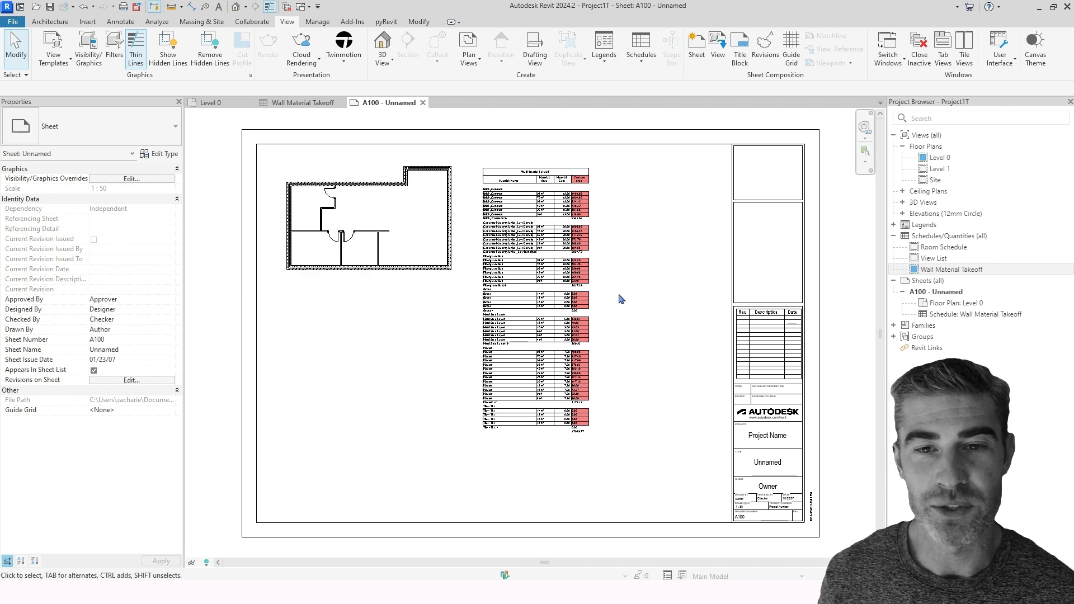
# Examine the Wall Material Takeoff schedule on sheet A100 for the grout and tile entries.
pyautogui.scroll(3, 598, 221)
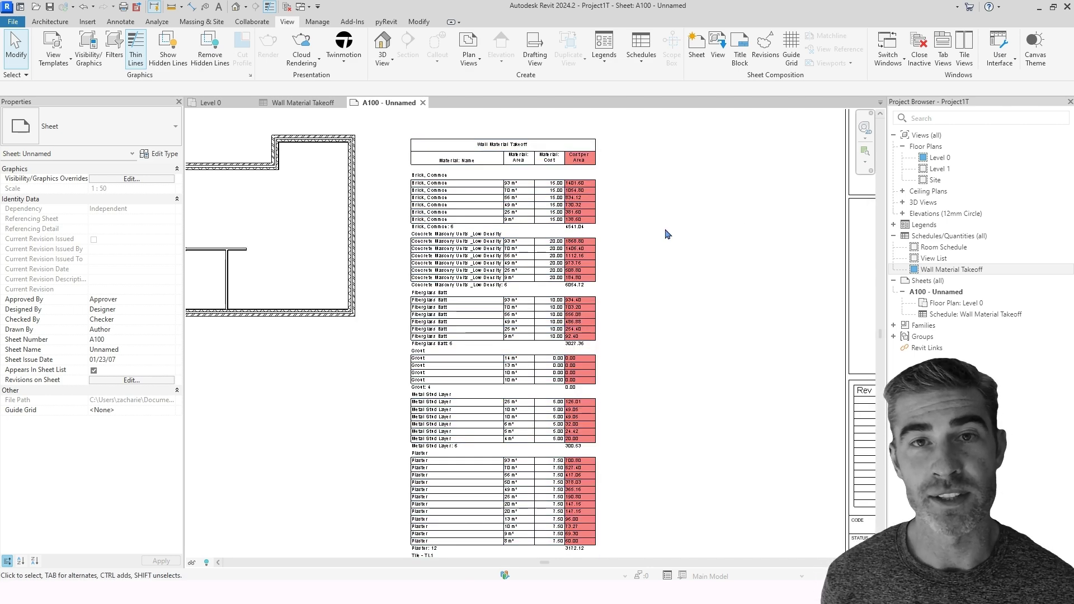
# Start a new material takeoff and choose the Walls category.
pyautogui.moveTo(598, 258); pyautogui.dragTo(581, 256, button='middle')
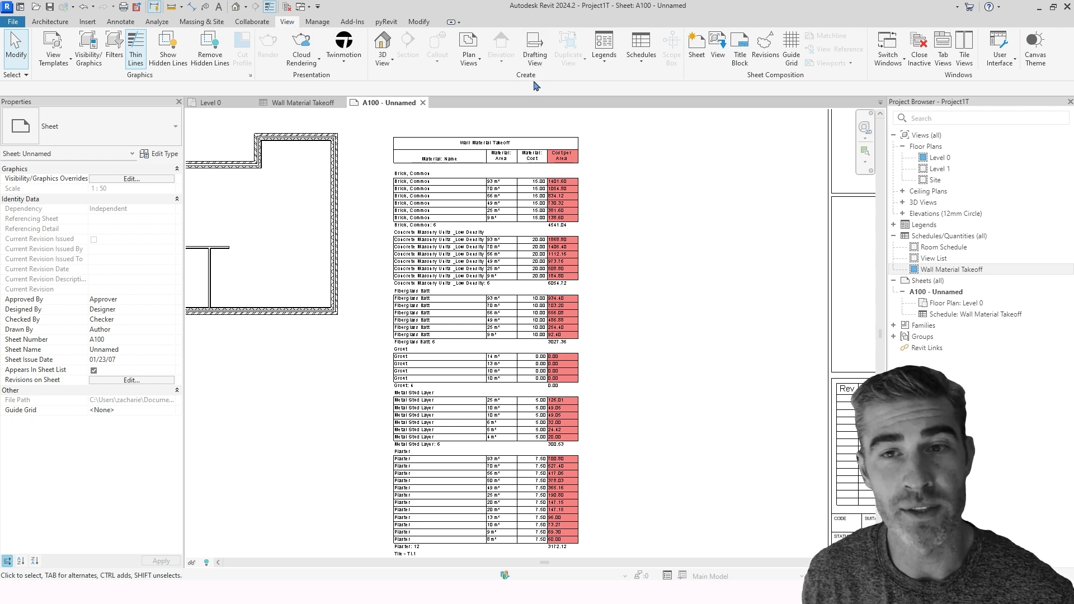
pyautogui.click(646, 68)
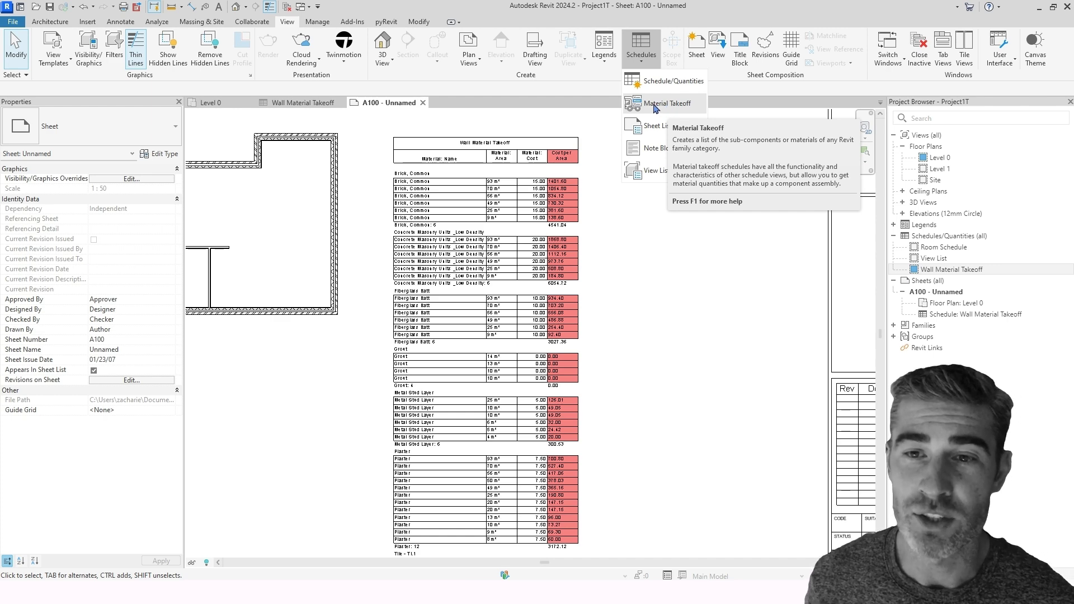
pyautogui.click(654, 106)
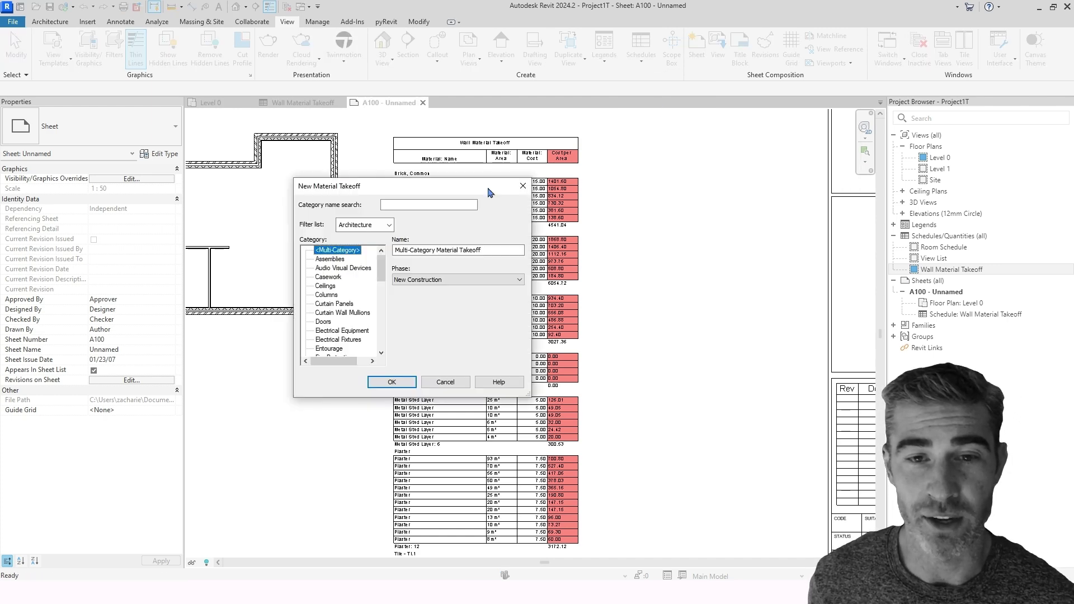
pyautogui.moveTo(458, 190); pyautogui.dragTo(437, 169)
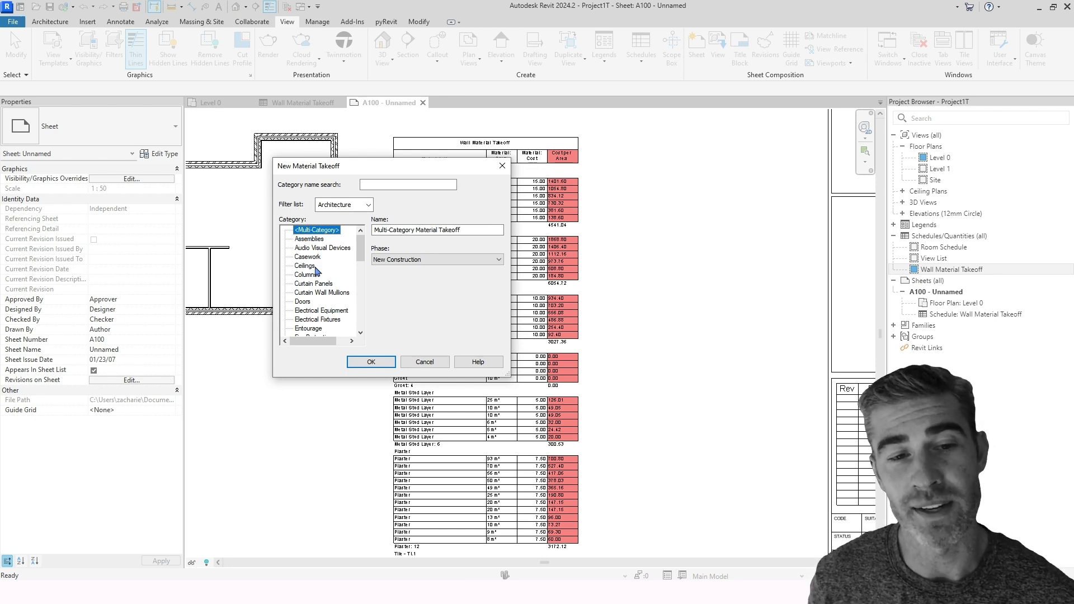
pyautogui.scroll(-1, 317, 271)
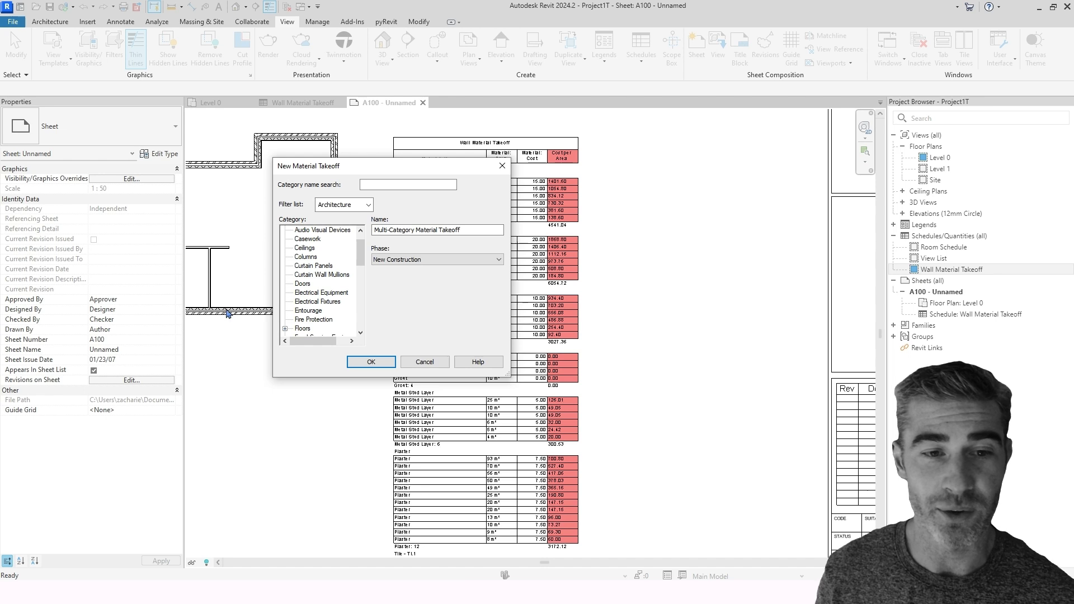
pyautogui.scroll(1, 329, 285)
pyautogui.scroll(-1, 328, 285)
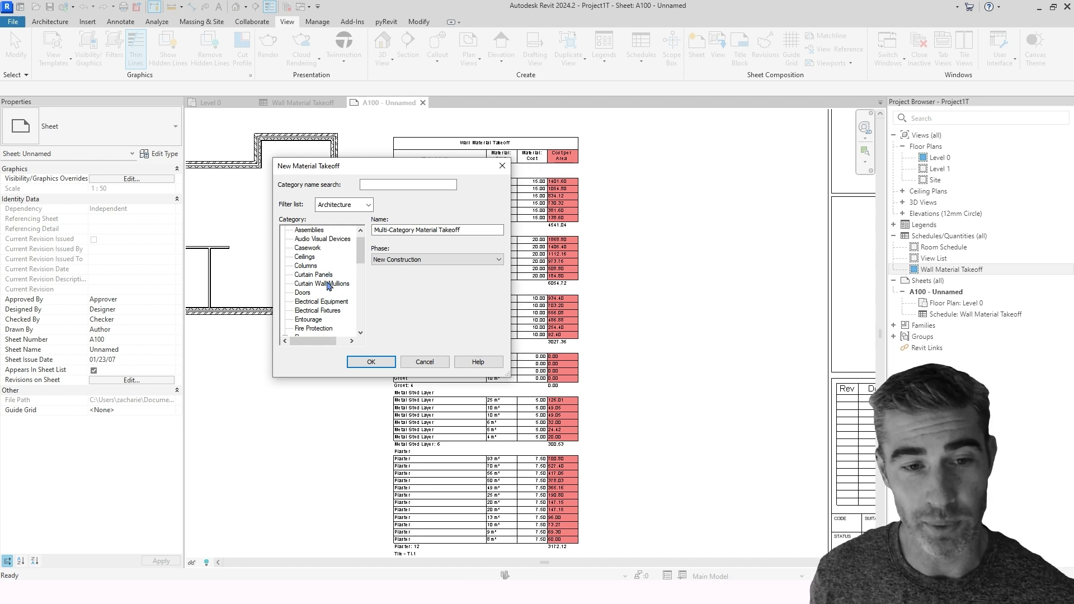
pyautogui.scroll(-5, 329, 284)
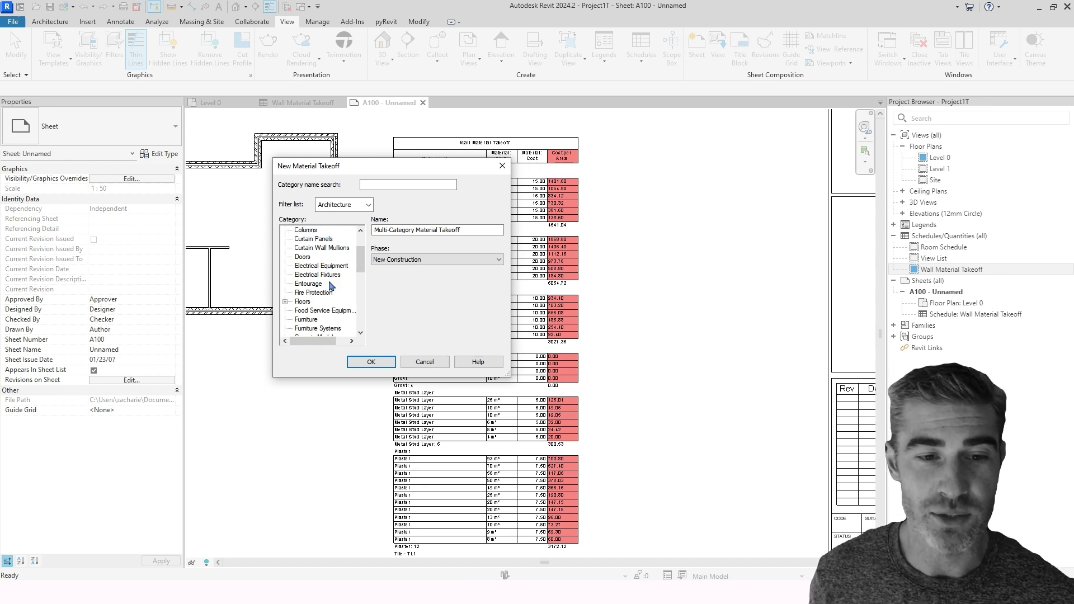
pyautogui.scroll(-2, 331, 286)
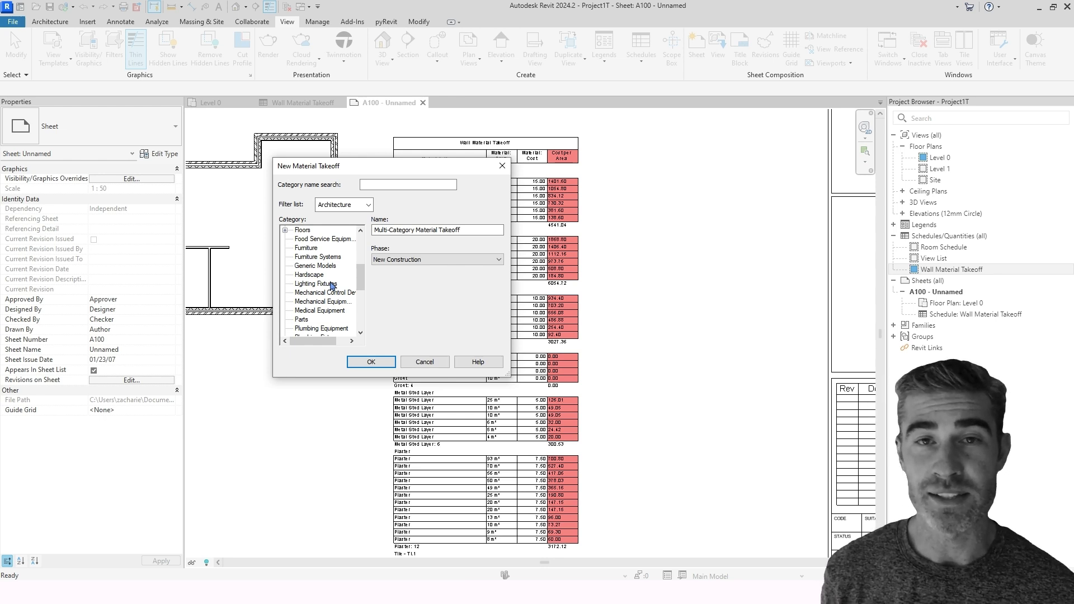
pyautogui.scroll(-4, 329, 284)
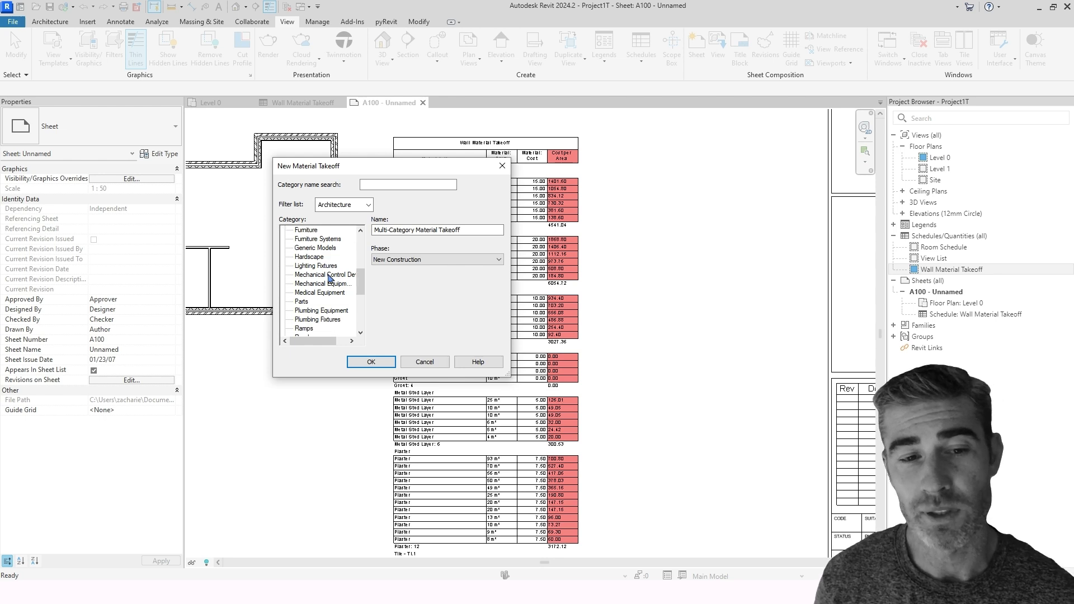
pyautogui.scroll(-2, 328, 282)
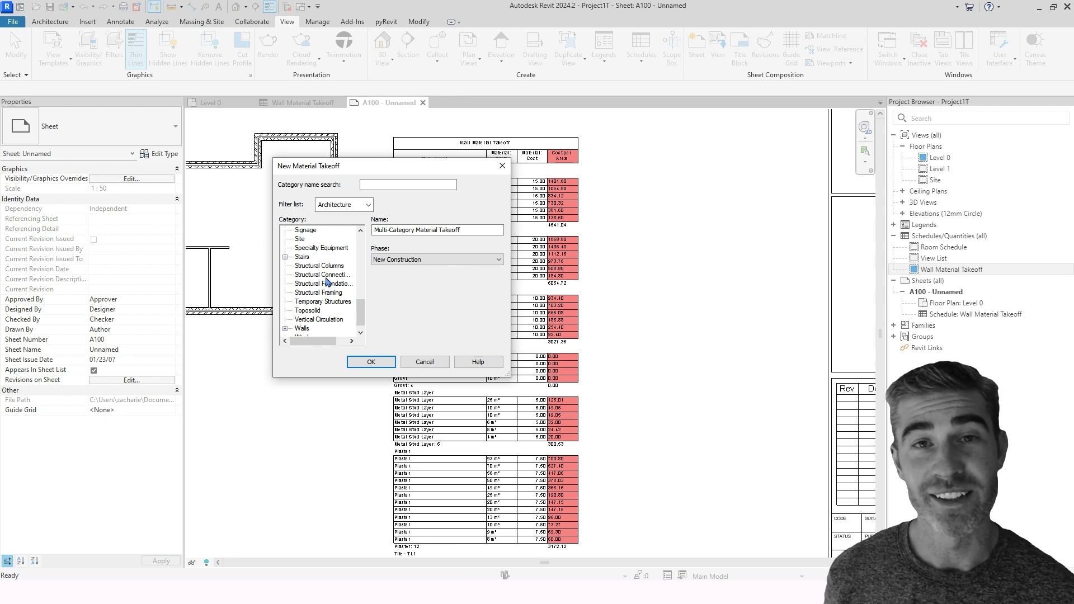
pyautogui.scroll(-1, 296, 297)
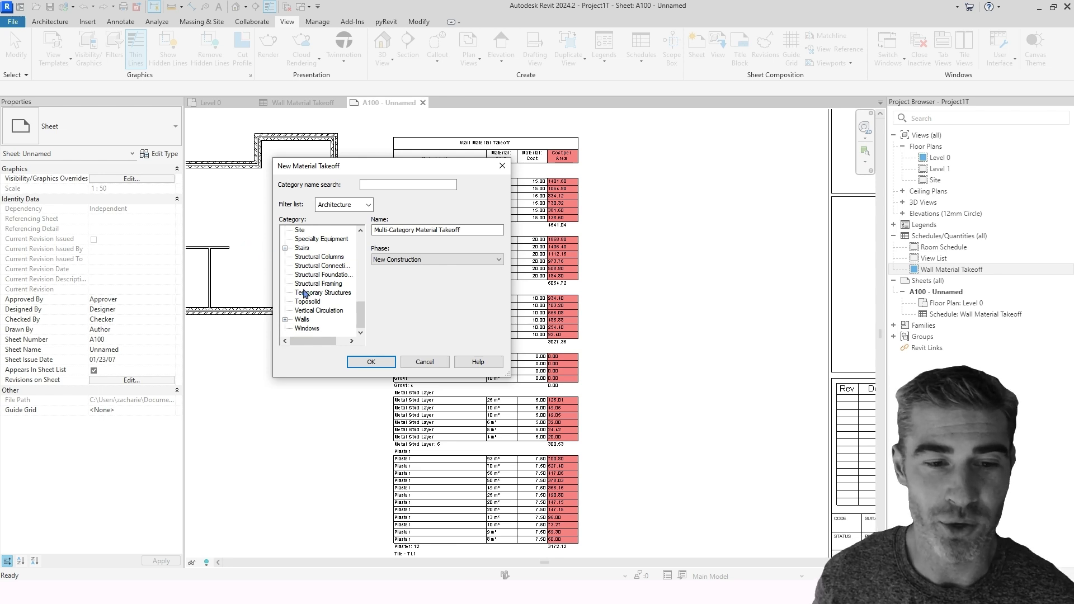
pyautogui.click(303, 320)
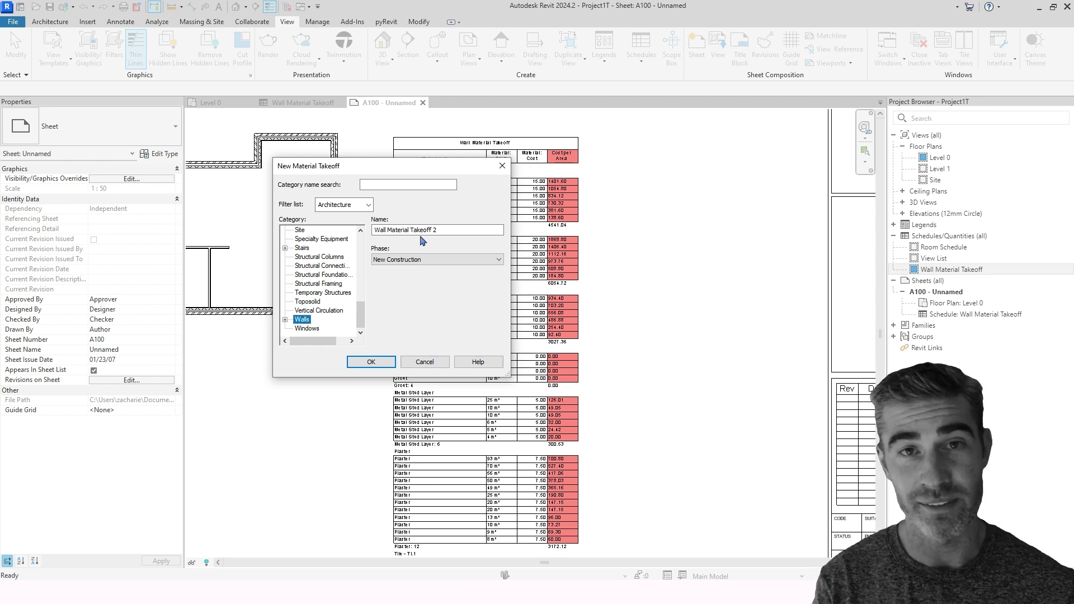
# Create the wall material takeoff for the New Construction phase.
pyautogui.click(451, 231)
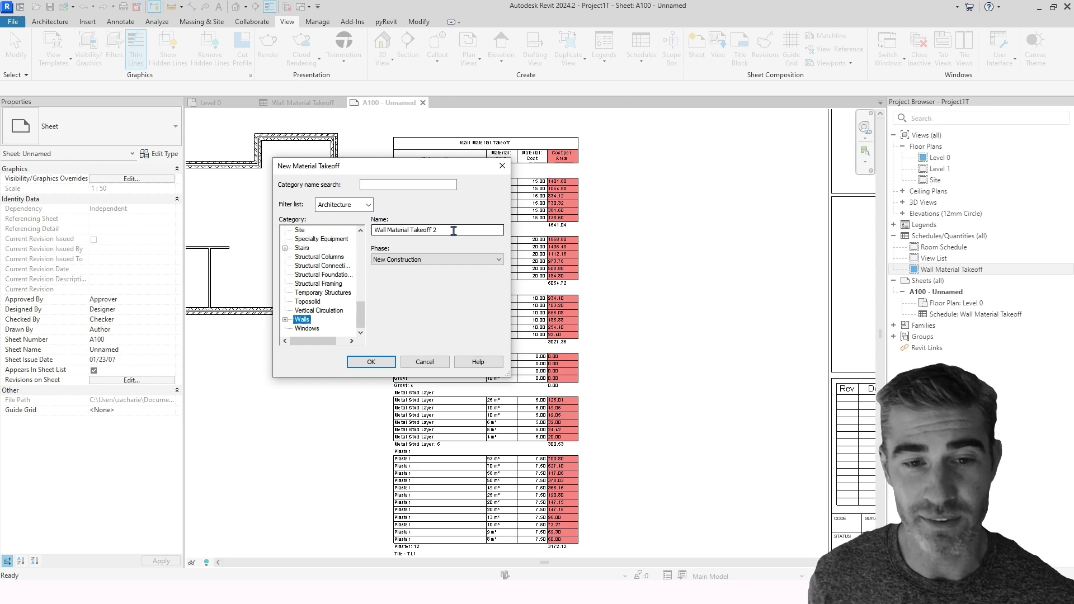
pyautogui.click(448, 260)
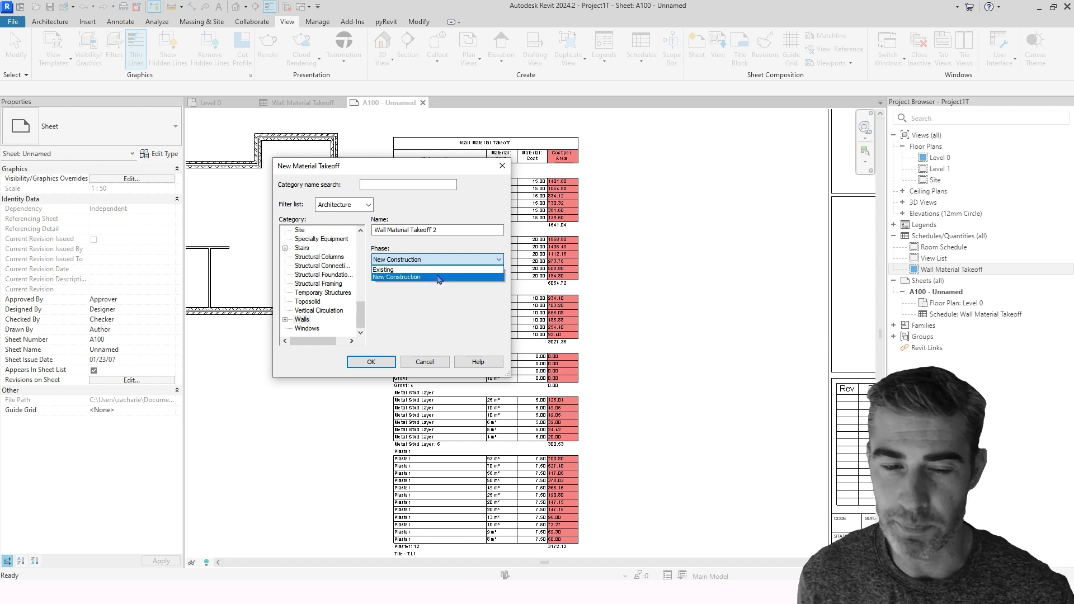
pyautogui.click(439, 278)
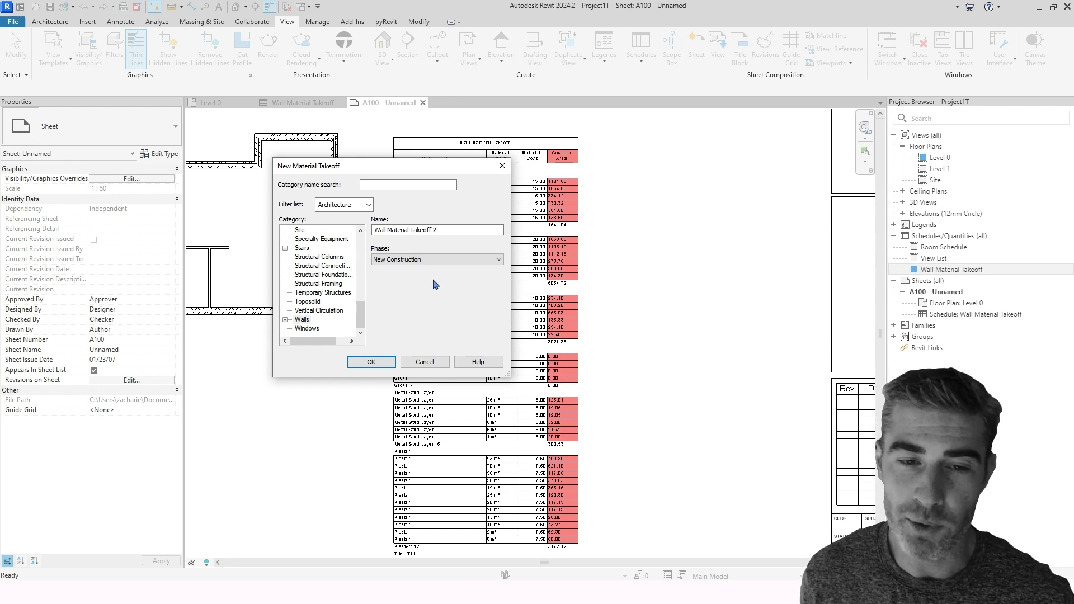
pyautogui.click(371, 362)
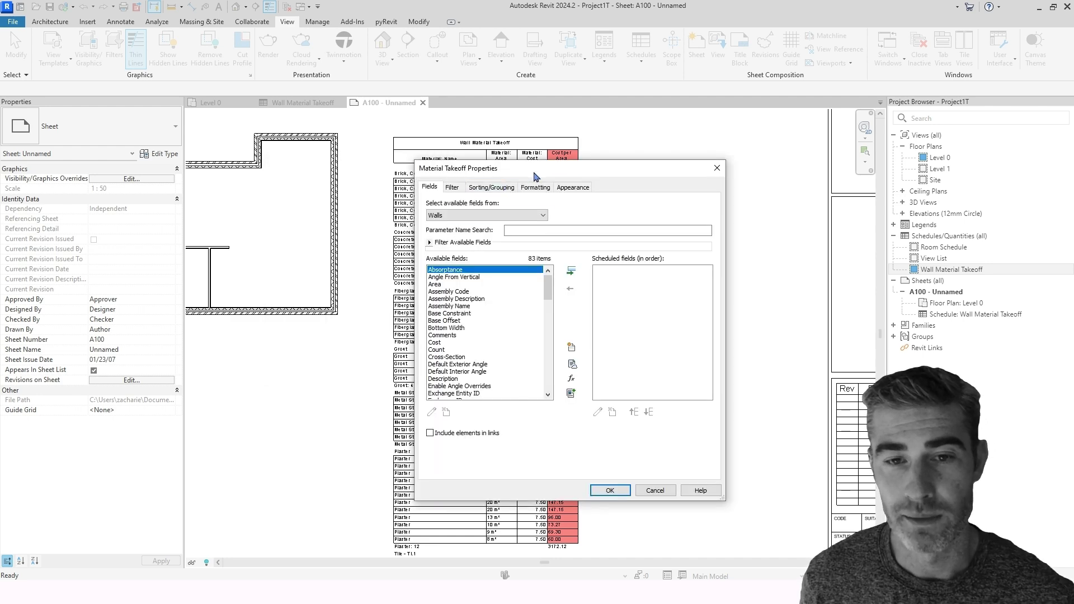
# Add the Material: Name field to the new takeoff's scheduled fields.
pyautogui.moveTo(534, 171); pyautogui.dragTo(513, 166)
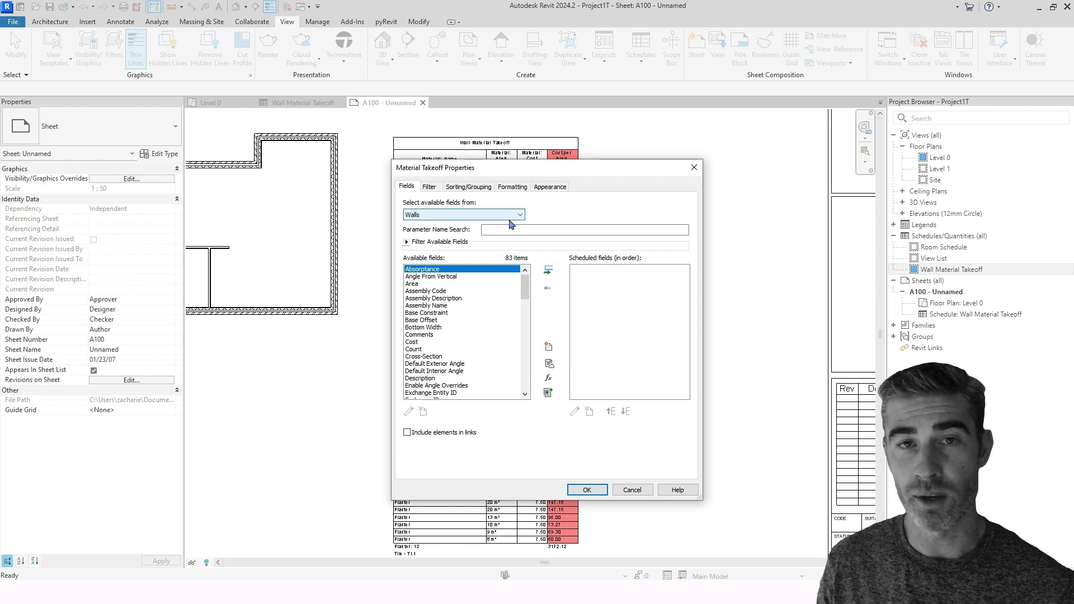
pyautogui.scroll(-1, 476, 334)
pyautogui.scroll(-4, 475, 334)
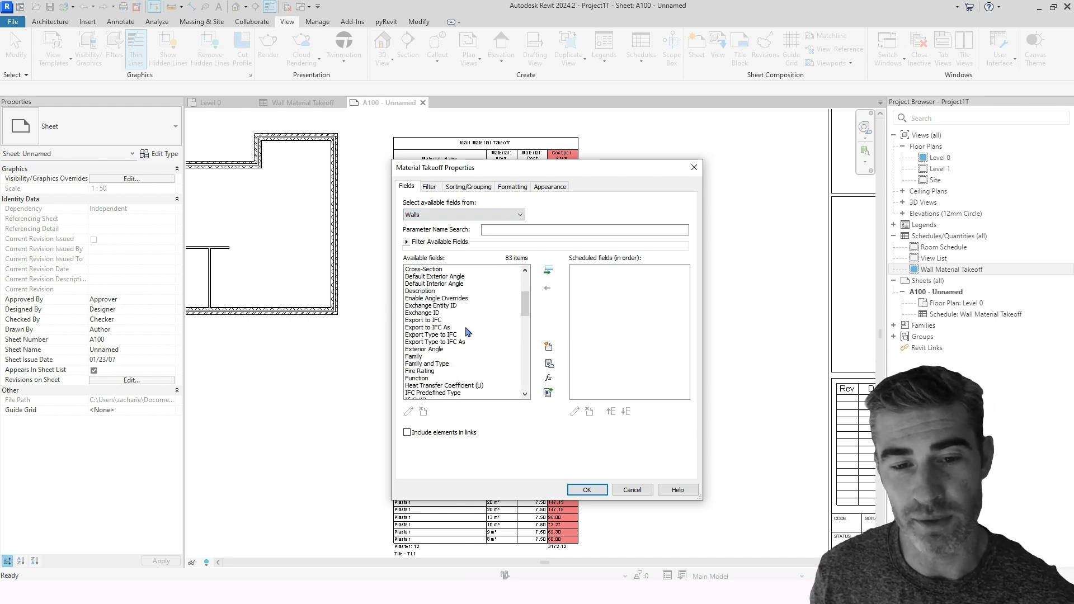
pyautogui.scroll(-2, 468, 336)
pyautogui.scroll(-4, 464, 318)
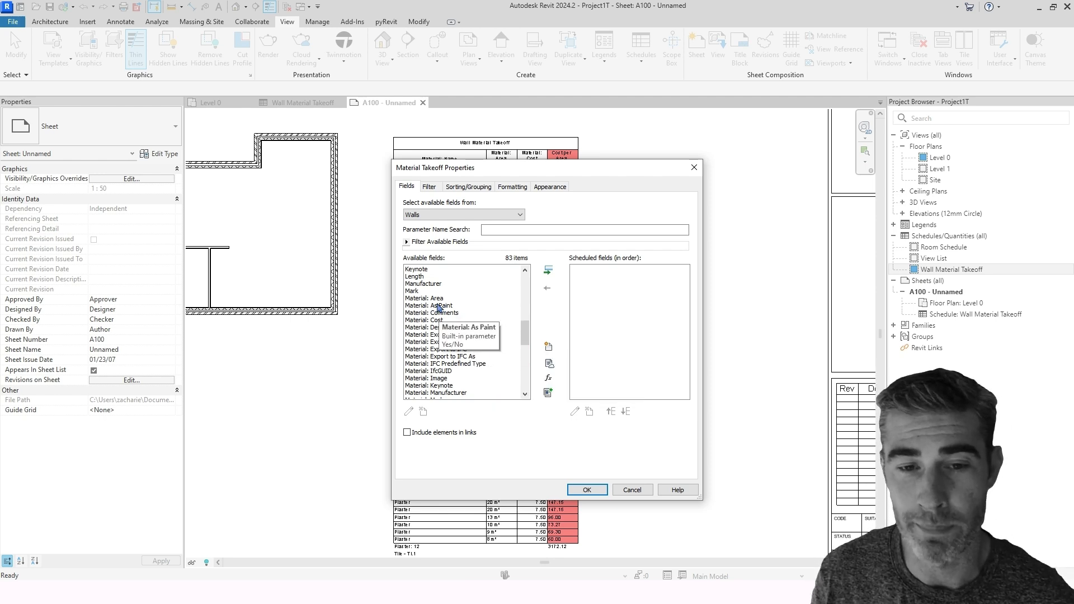
pyautogui.moveTo(529, 171); pyautogui.dragTo(509, 200)
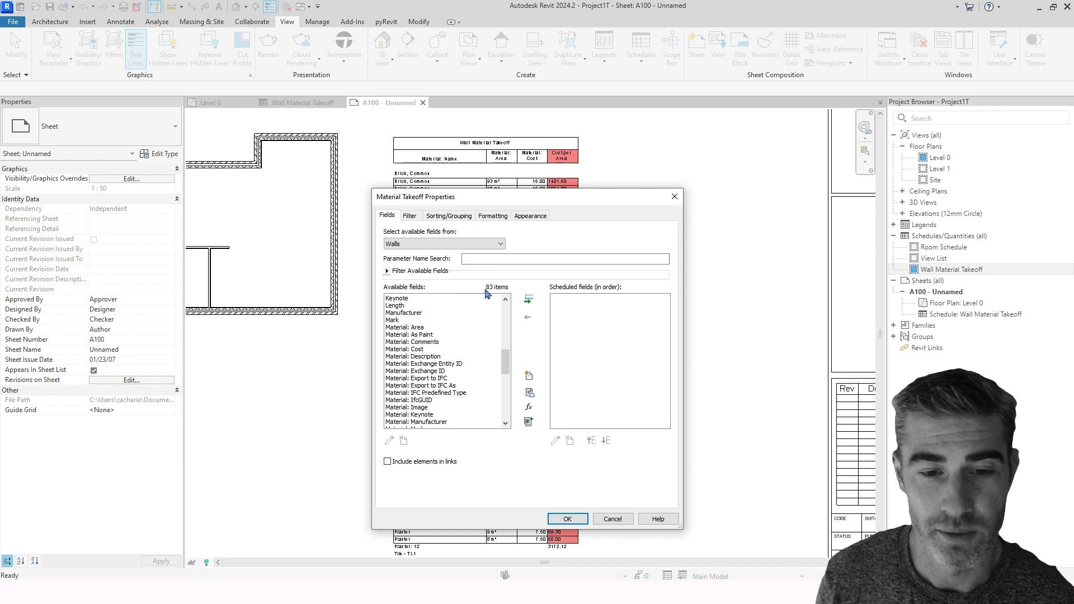
pyautogui.scroll(-1, 441, 347)
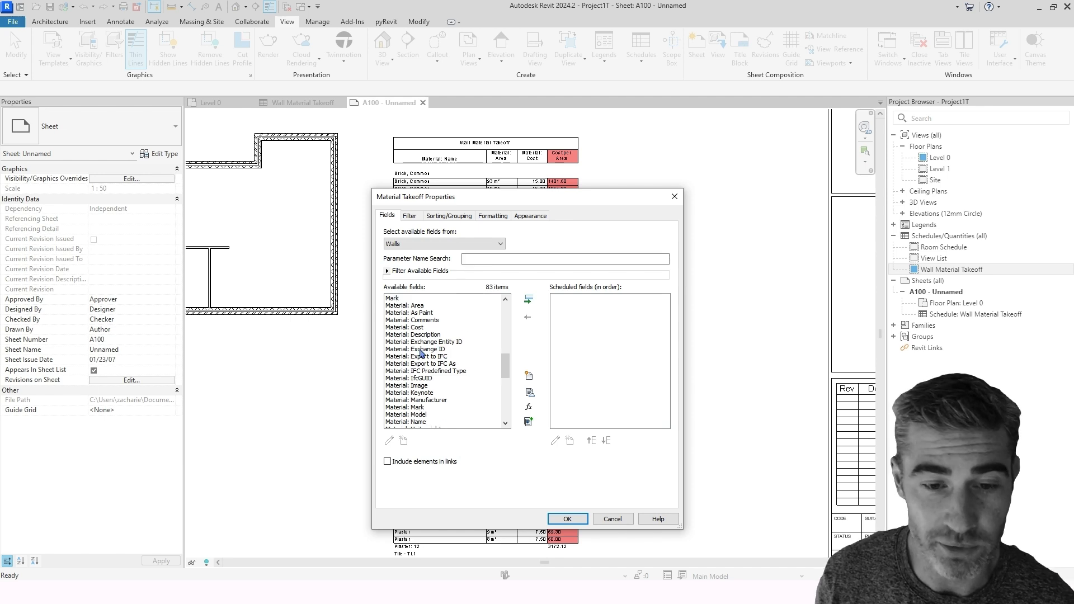
pyautogui.scroll(-1, 412, 424)
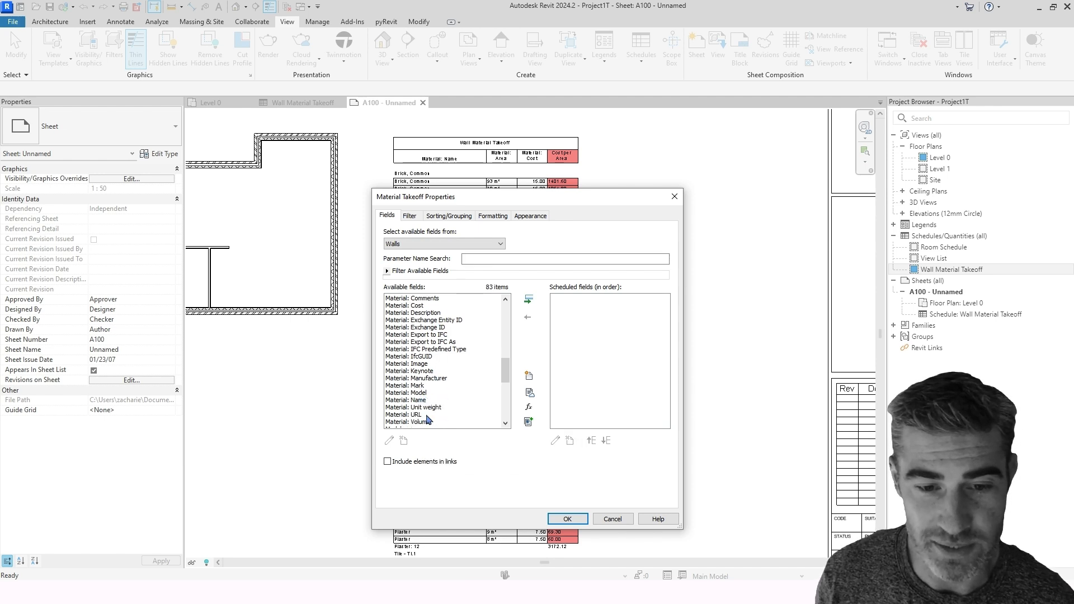
pyautogui.click(415, 401)
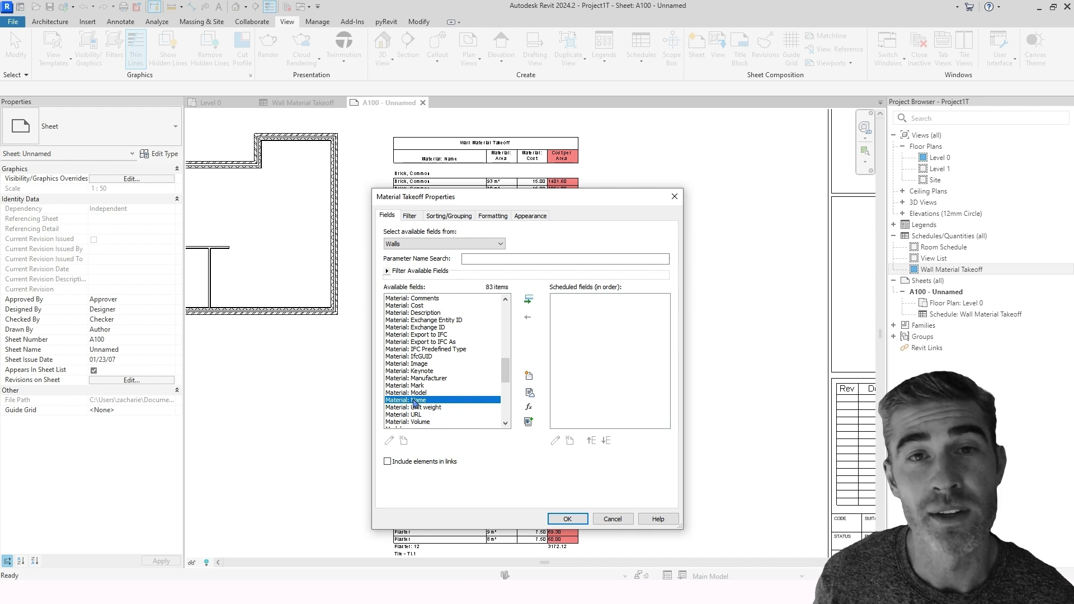
pyautogui.click(529, 301)
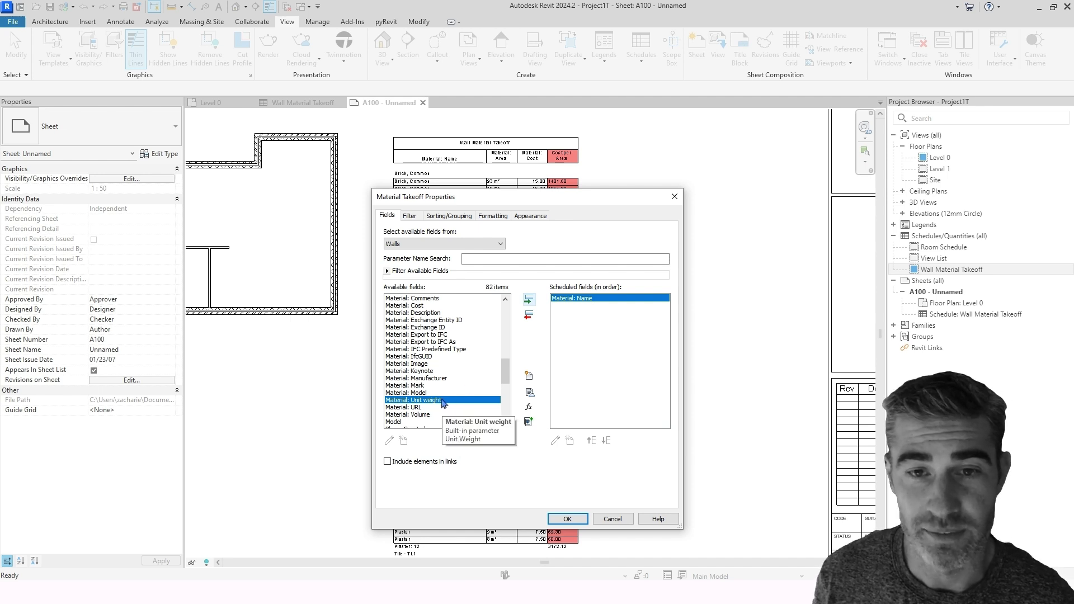
# Add the Material: Area and Material: Cost fields to the takeoff, in that order after the name.
pyautogui.scroll(2, 439, 389)
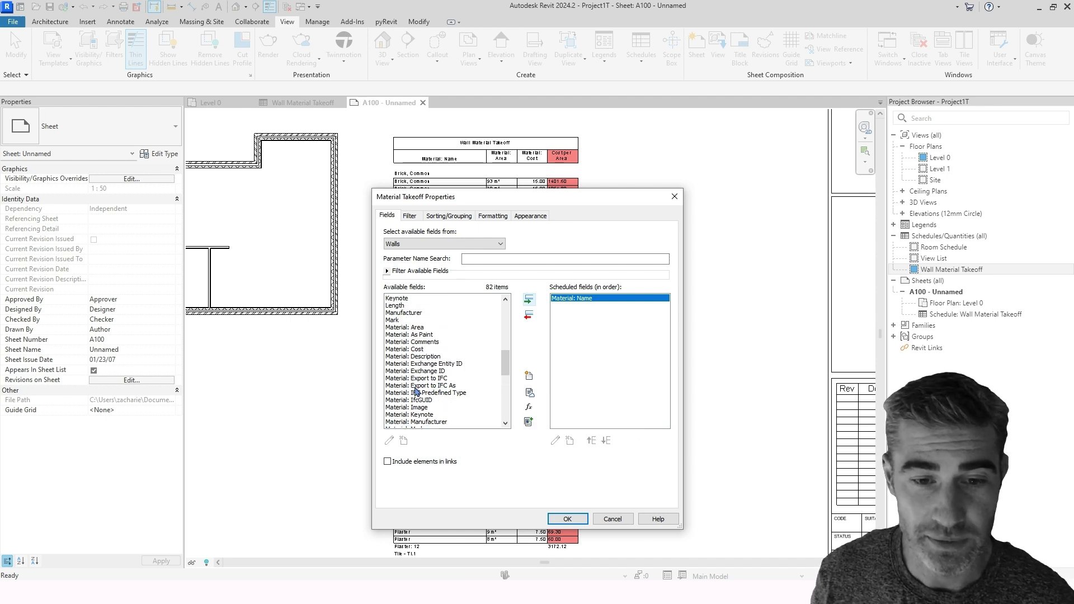
pyautogui.click(401, 329)
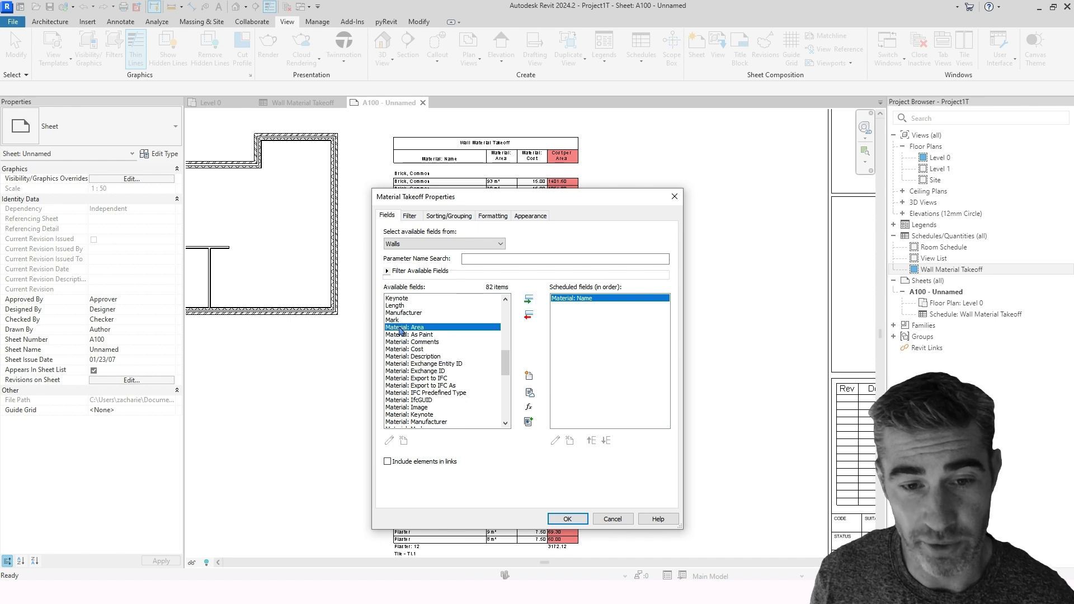
pyautogui.click(528, 301)
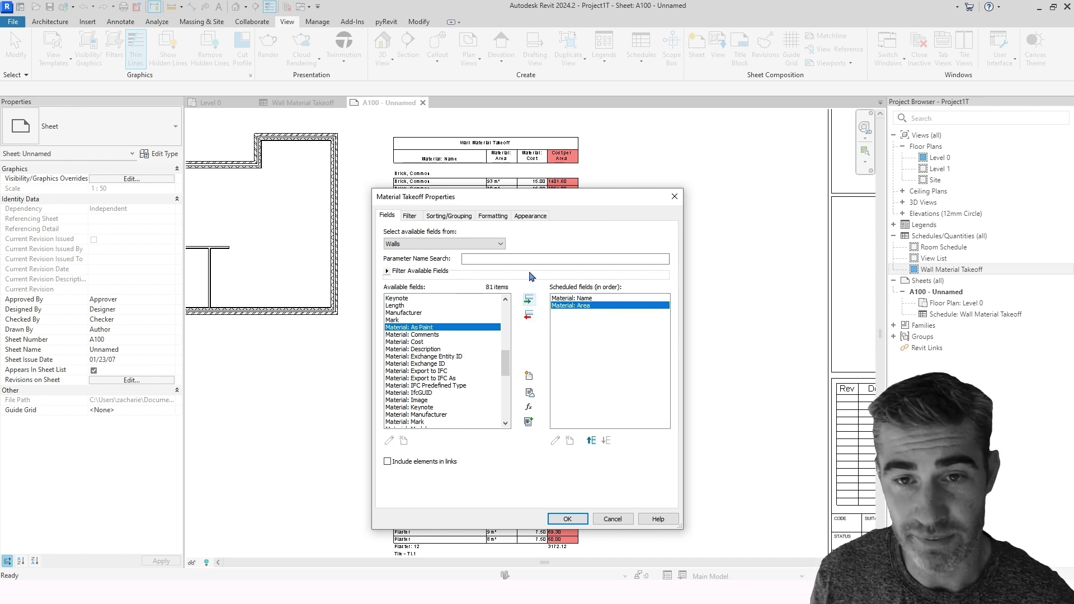
pyautogui.click(420, 343)
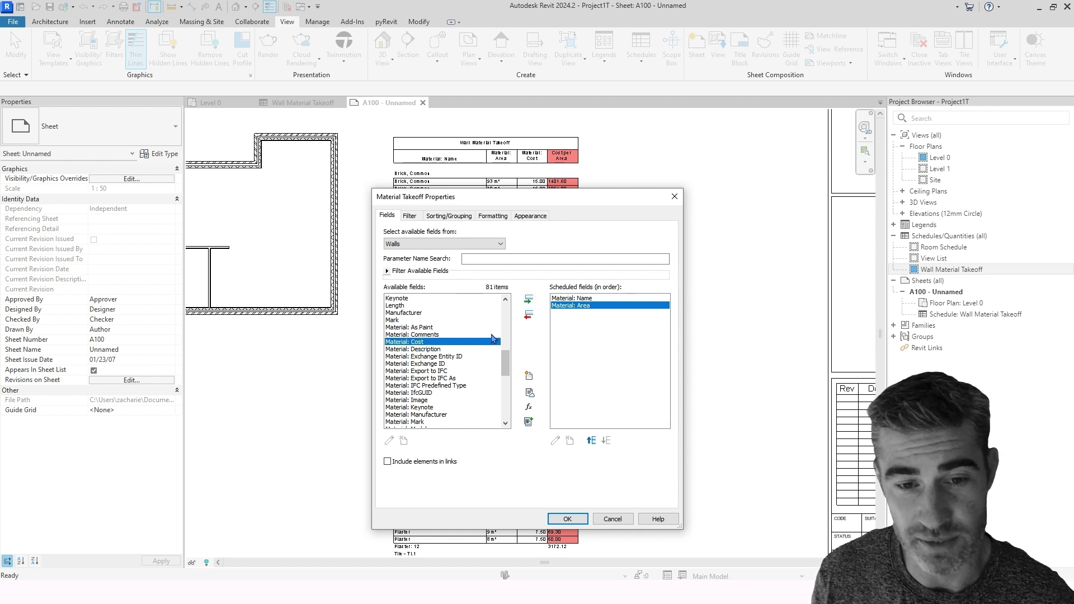
pyautogui.click(529, 301)
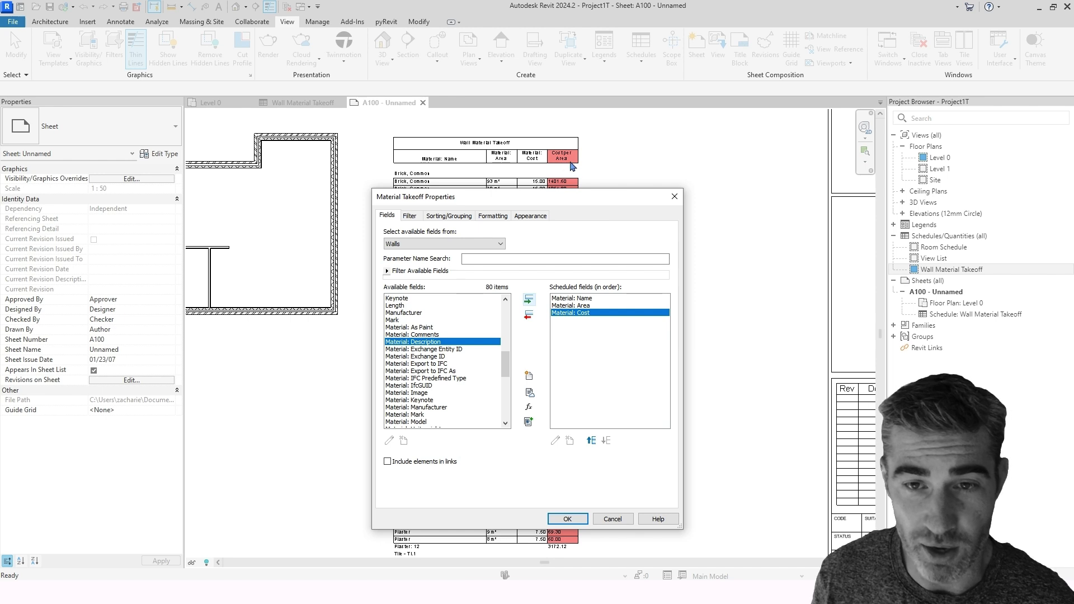
# Add a calculated value named Material Cost to the new takeoff, with the type Currency.
pyautogui.scroll(-4, 450, 402)
pyautogui.scroll(15, 450, 402)
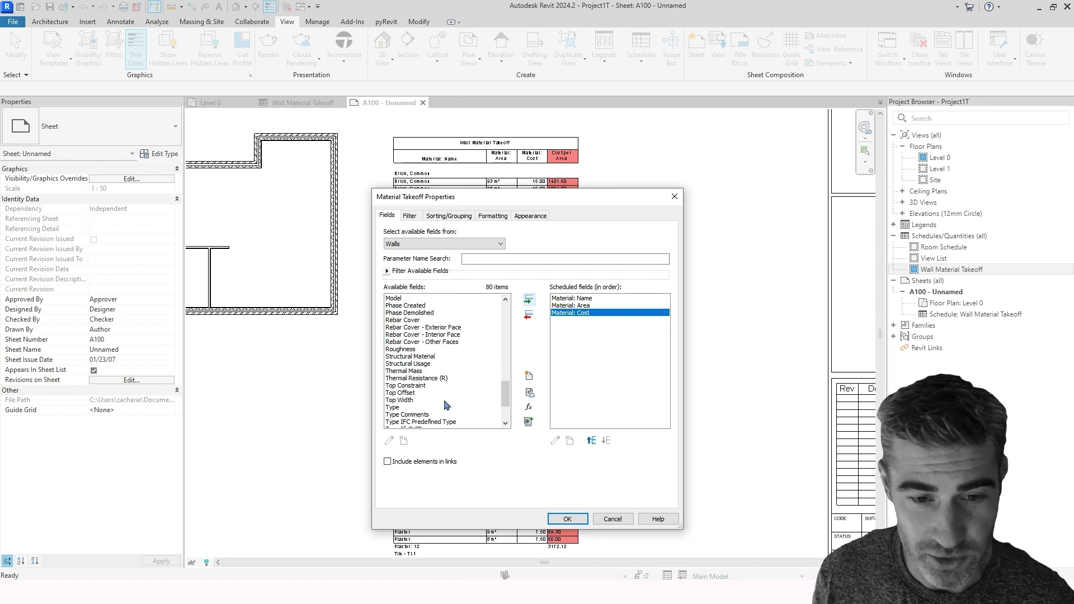
pyautogui.scroll(-2, 445, 405)
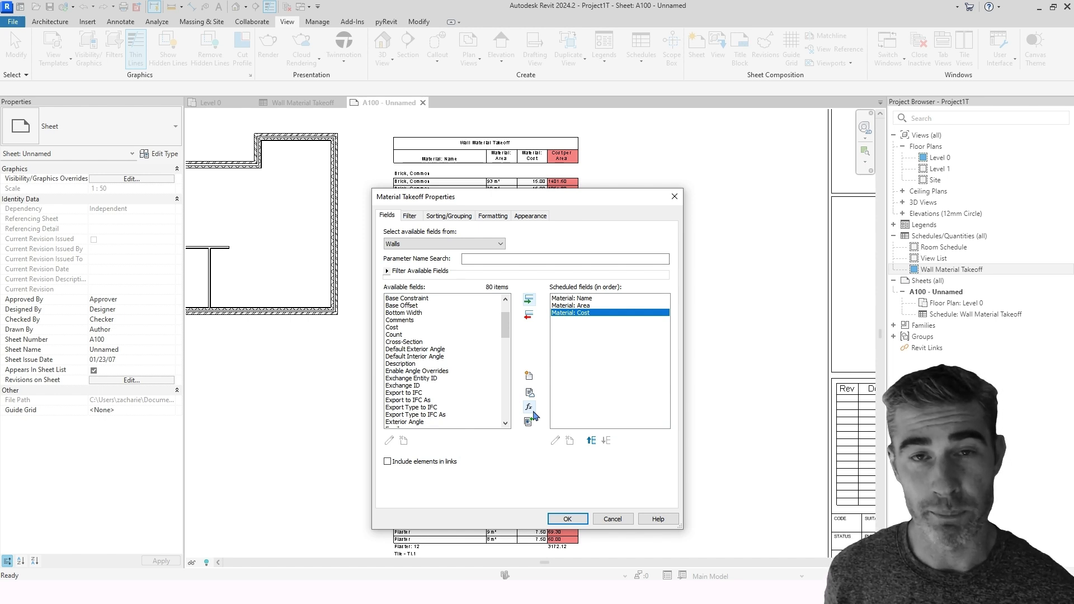
pyautogui.click(530, 408)
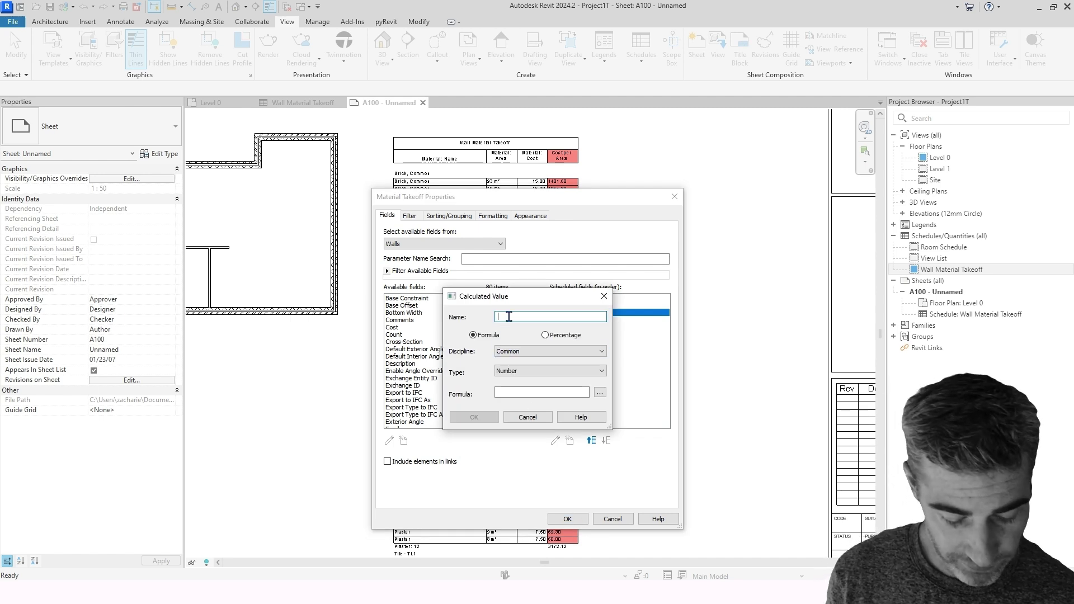
pyautogui.write('Mate')
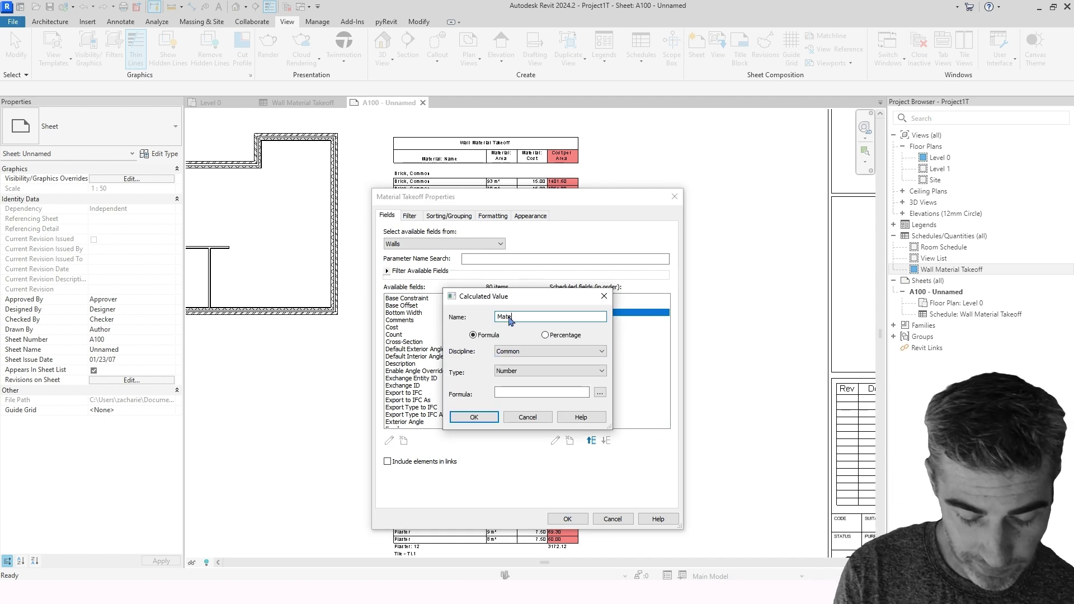
pyautogui.write('rial Cost')
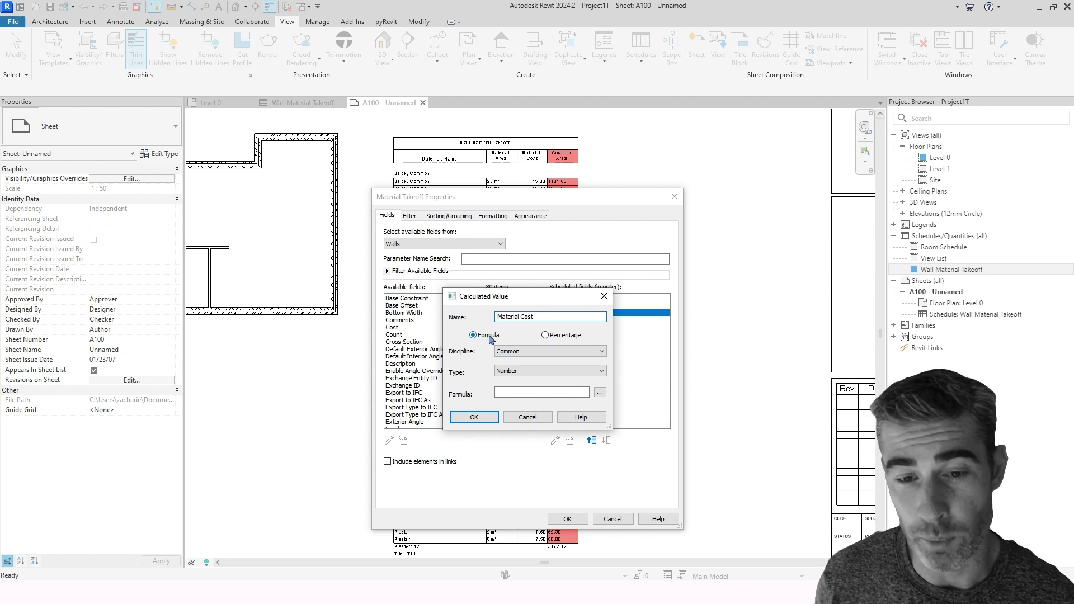
pyautogui.click(506, 371)
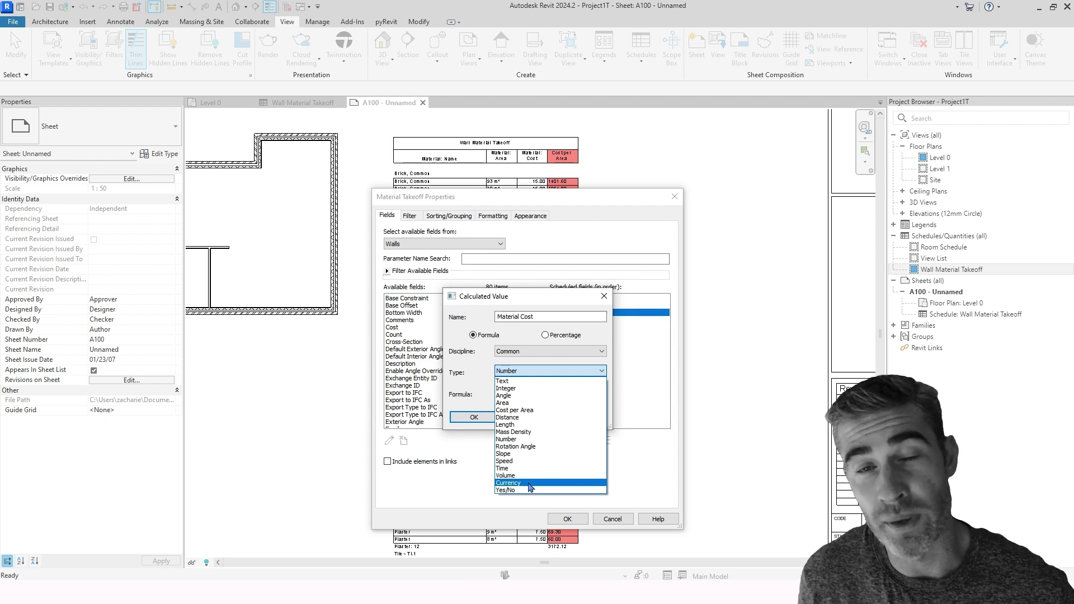
pyautogui.click(529, 485)
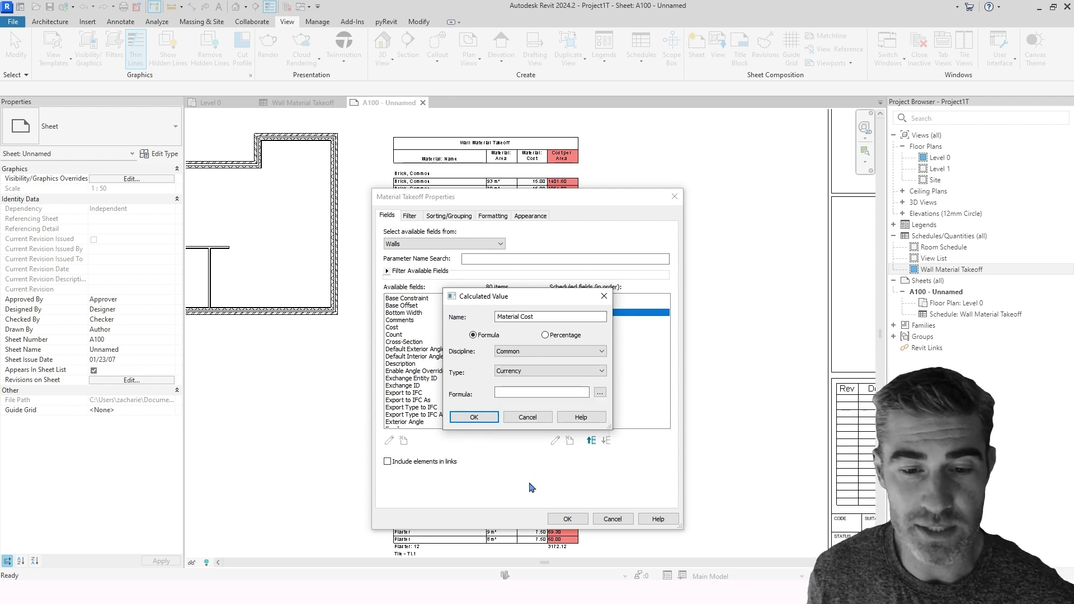
# Define the calculated value's formula as Material: Area*Material: Cost / 1 and create the takeoff.
pyautogui.click(526, 392)
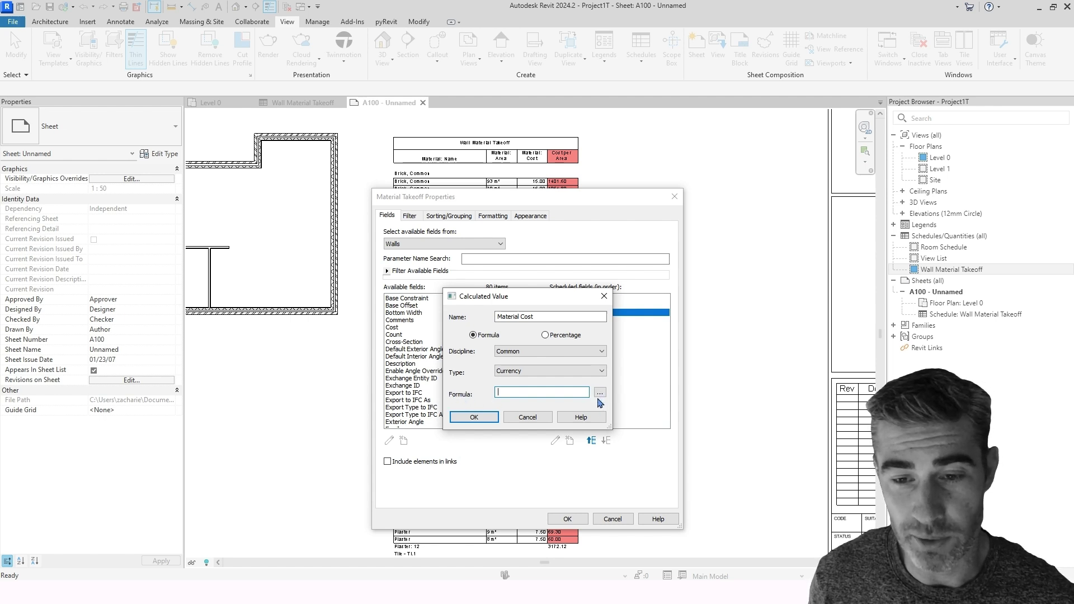
pyautogui.click(600, 394)
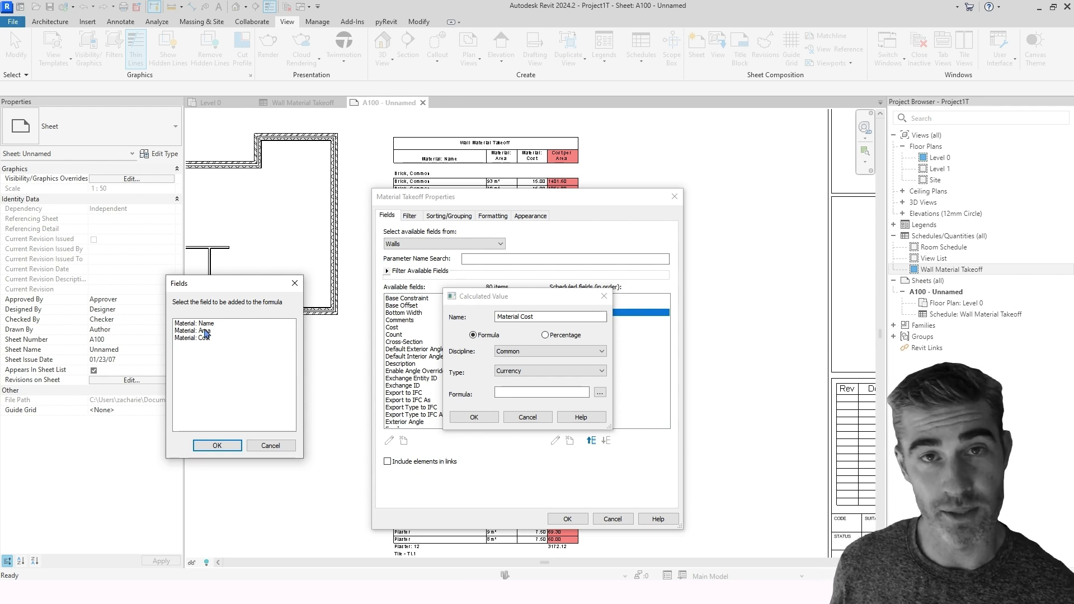
pyautogui.click(191, 332)
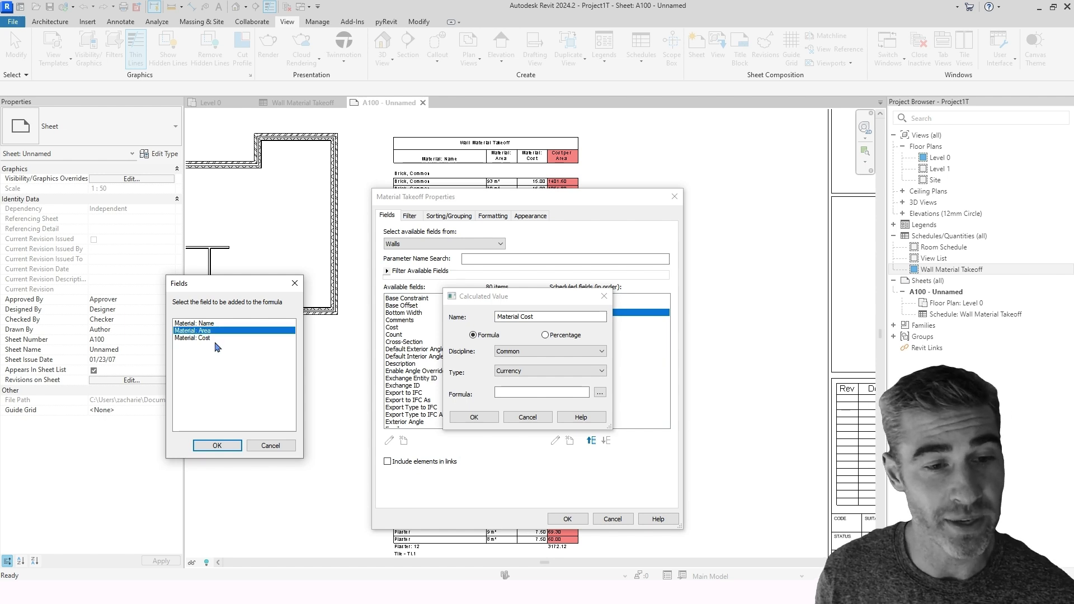
pyautogui.click(218, 446)
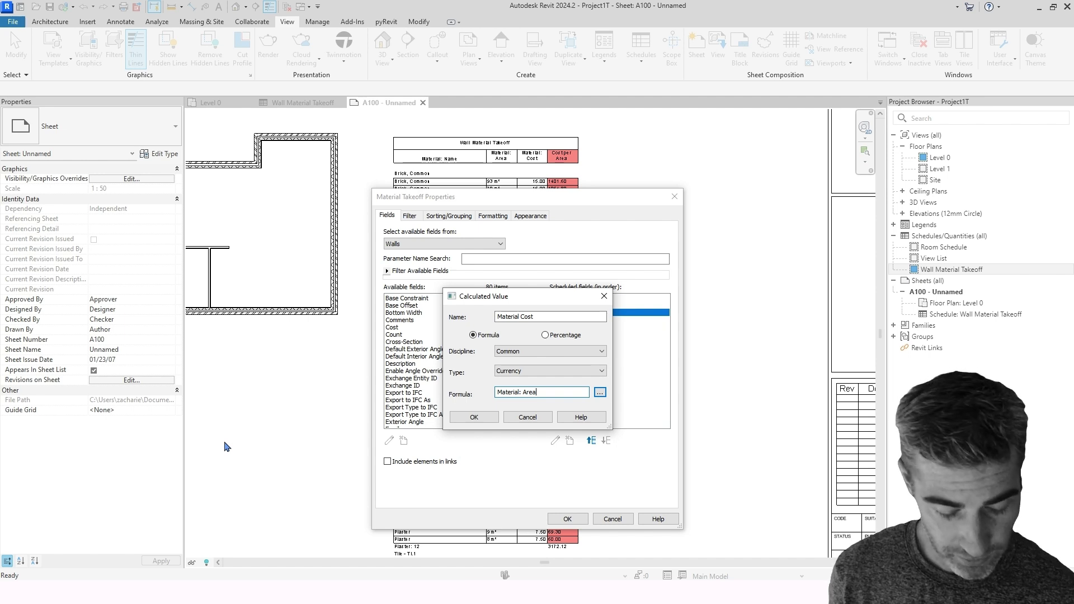
pyautogui.write('*')
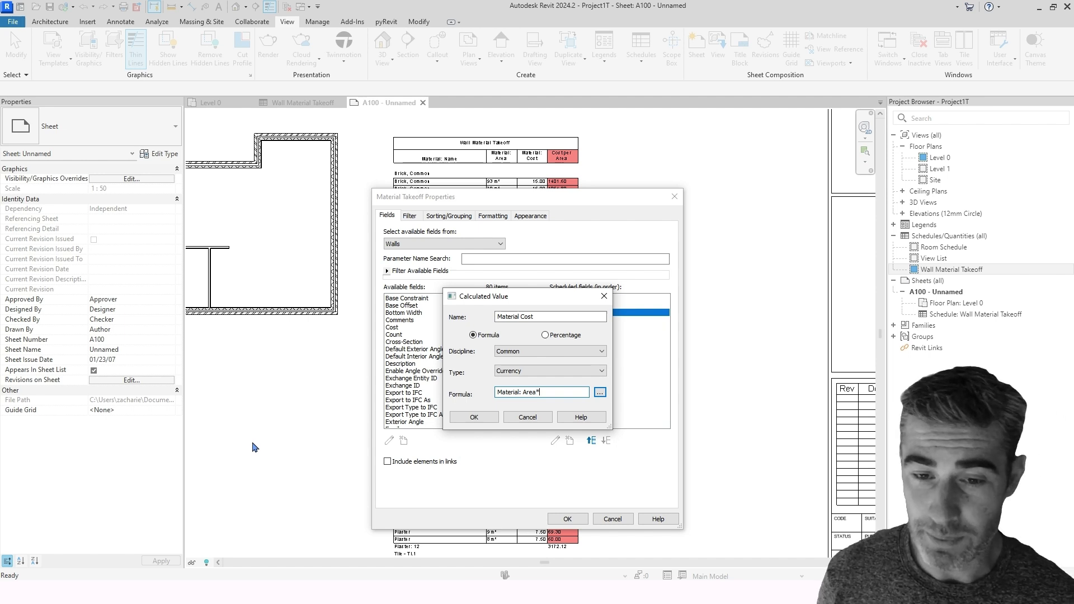
pyautogui.click(600, 393)
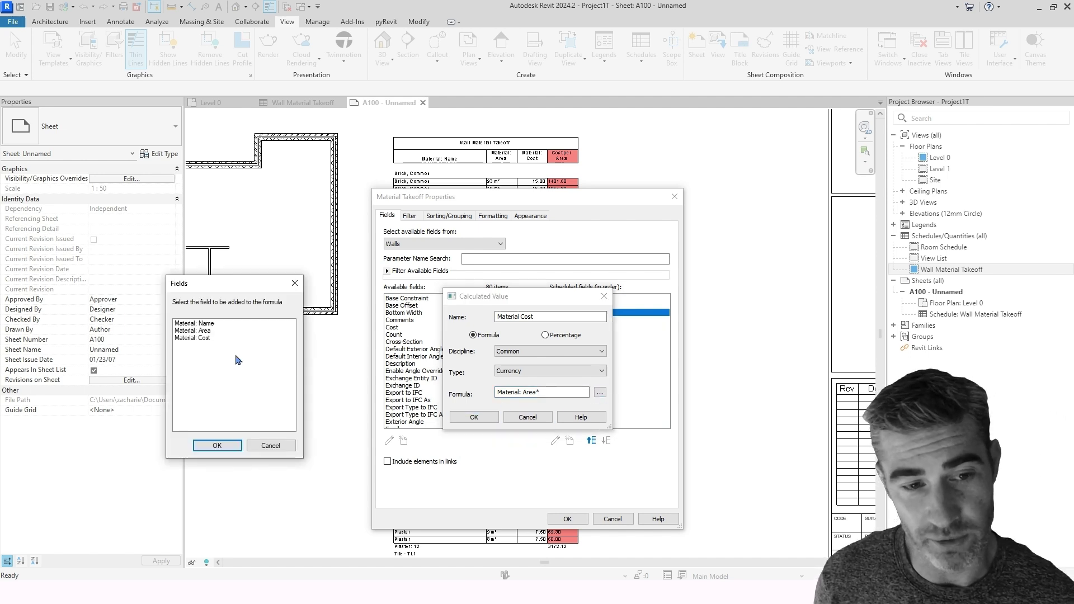
pyautogui.click(207, 339)
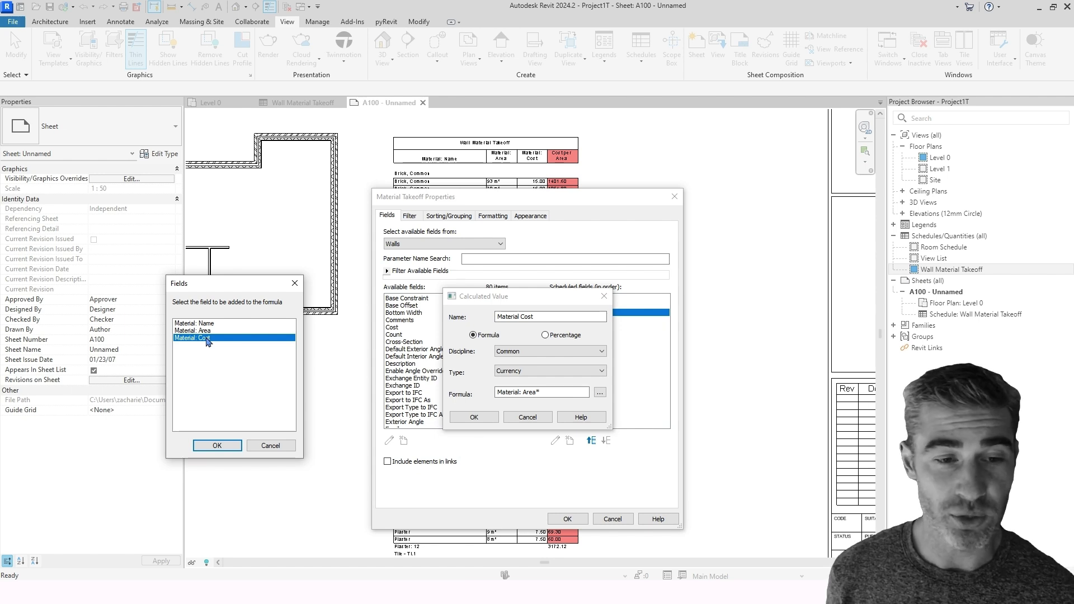
pyautogui.click(219, 447)
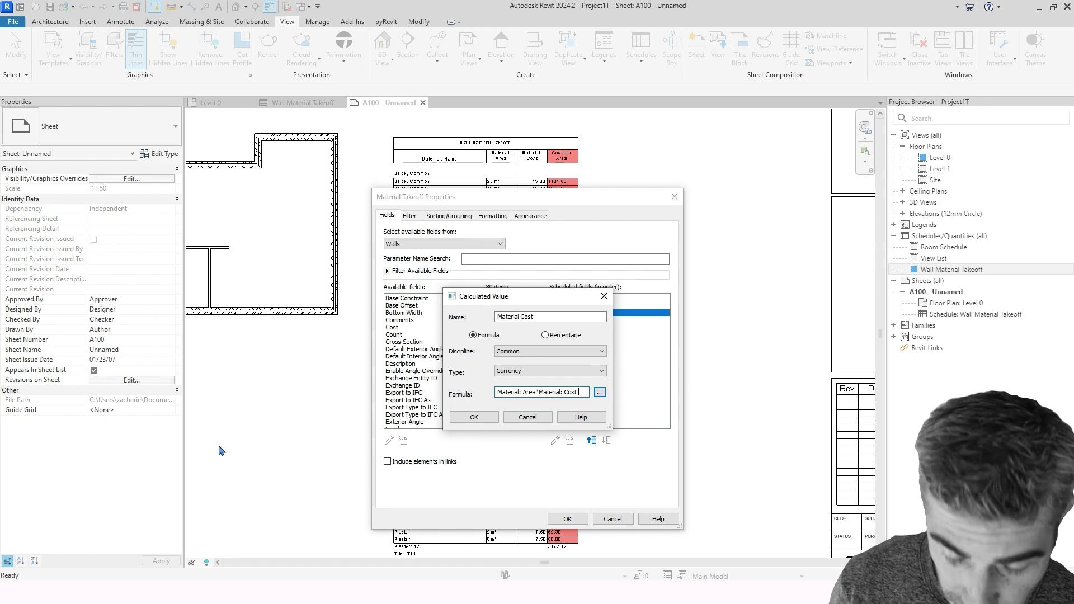
pyautogui.write('/ 1')
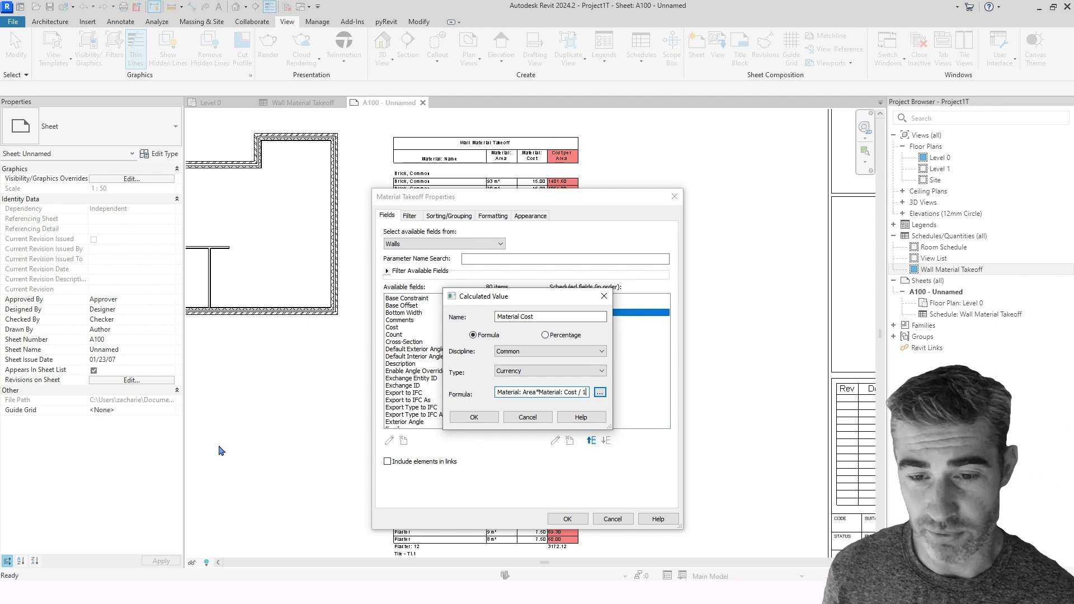
pyautogui.click(471, 419)
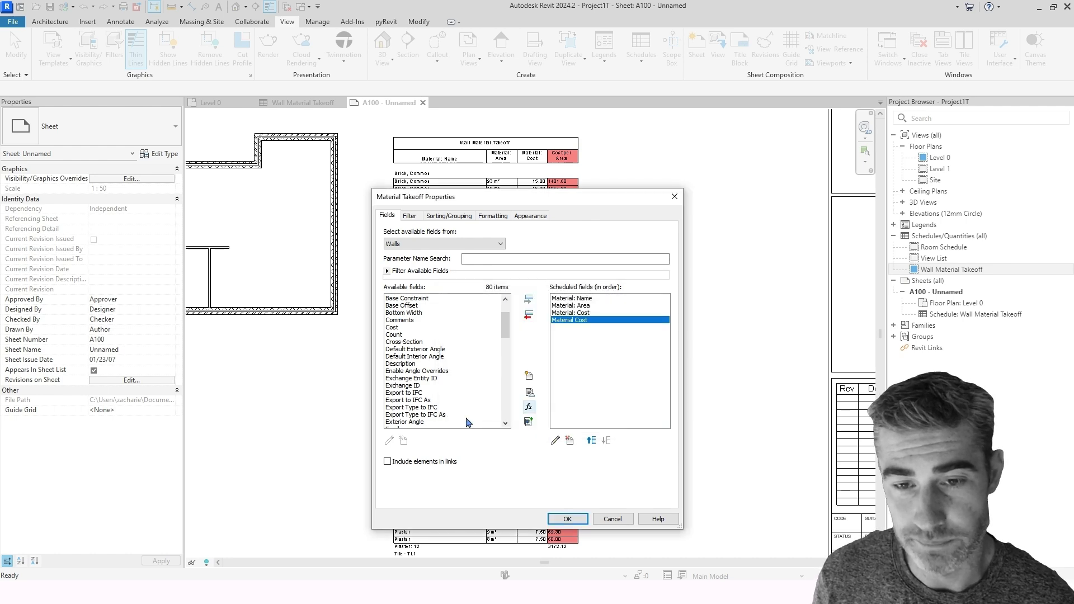
pyautogui.click(567, 520)
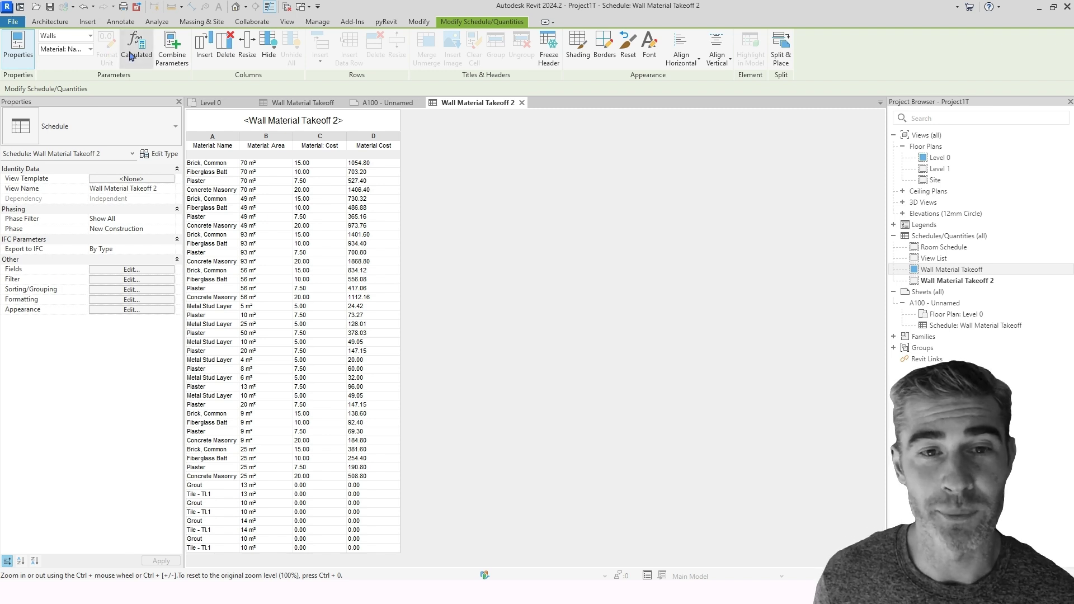
# Place the new wall takeoff on sheet A100 beside the existing Wall Material Takeoff and compare the two tables.
pyautogui.moveTo(463, 107); pyautogui.dragTo(391, 108)
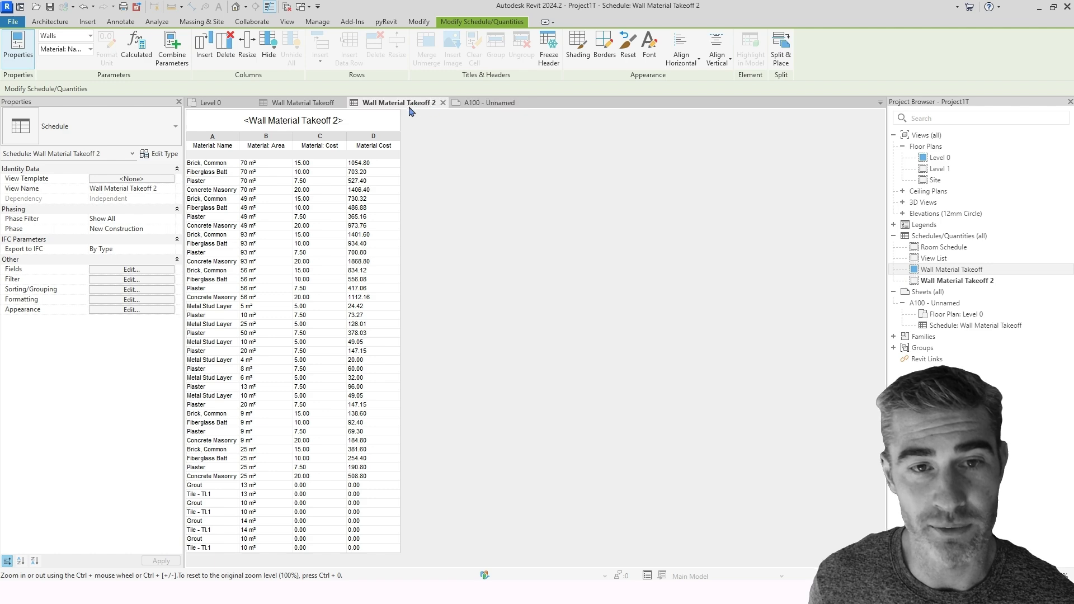
pyautogui.click(473, 106)
pyautogui.click(628, 200)
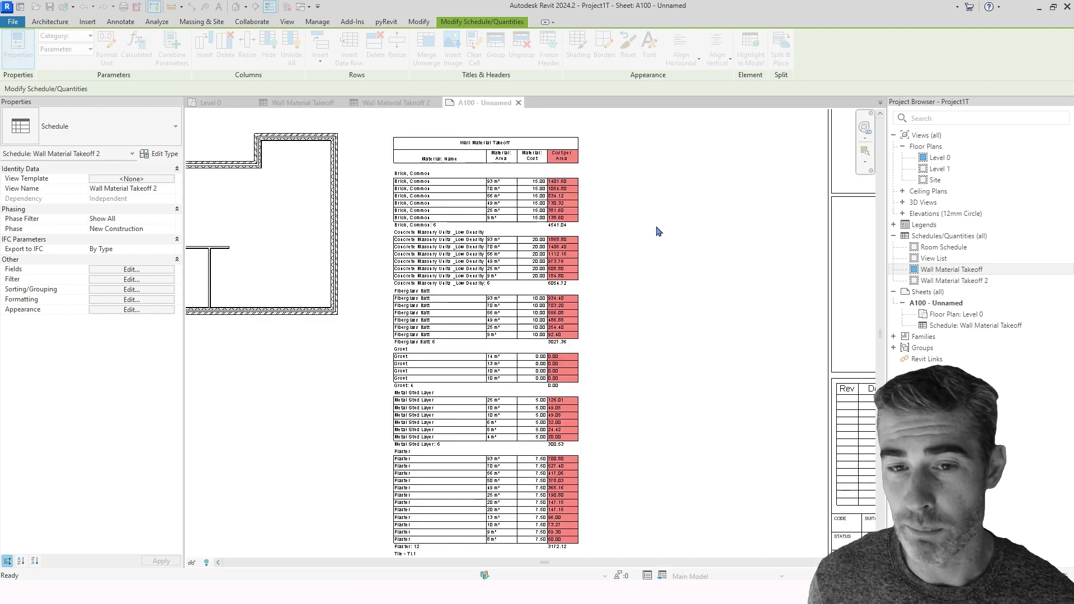
pyautogui.moveTo(963, 282); pyautogui.dragTo(693, 195)
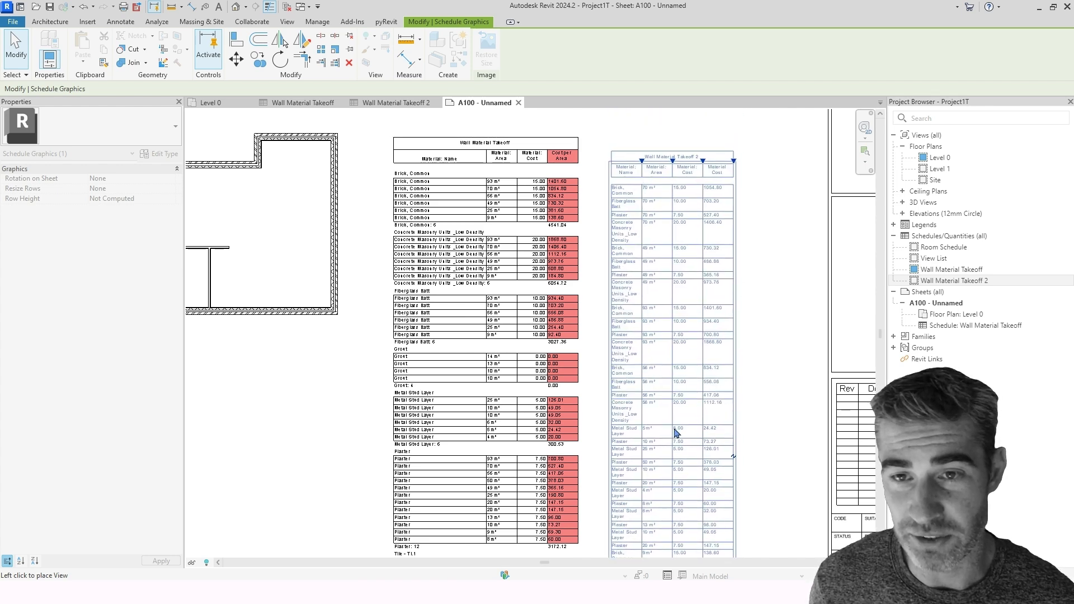
pyautogui.click(673, 431)
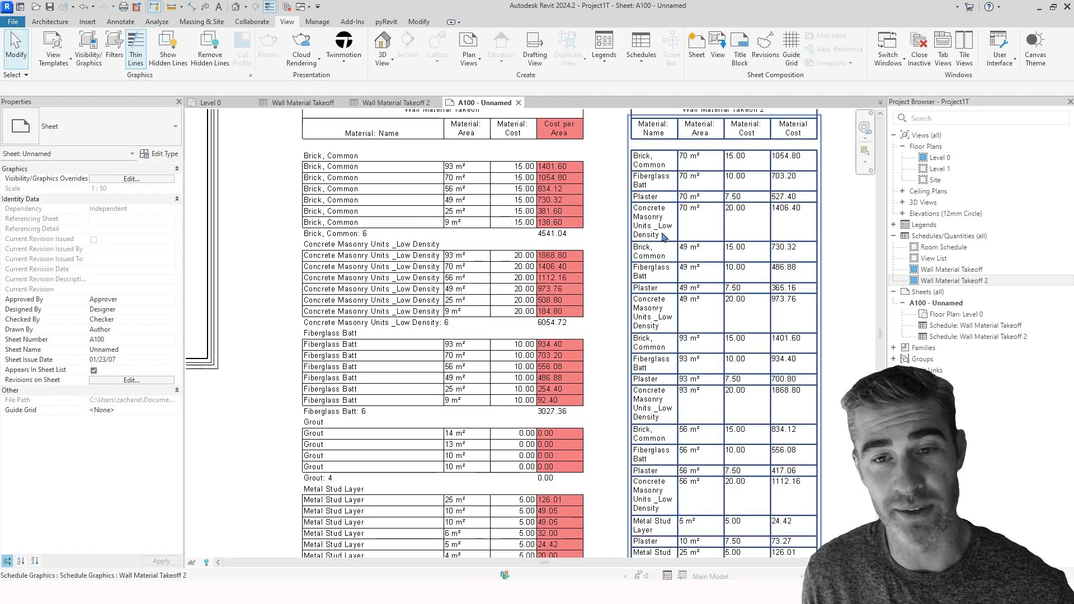
pyautogui.scroll(3, 593, 241)
pyautogui.scroll(-3, 618, 272)
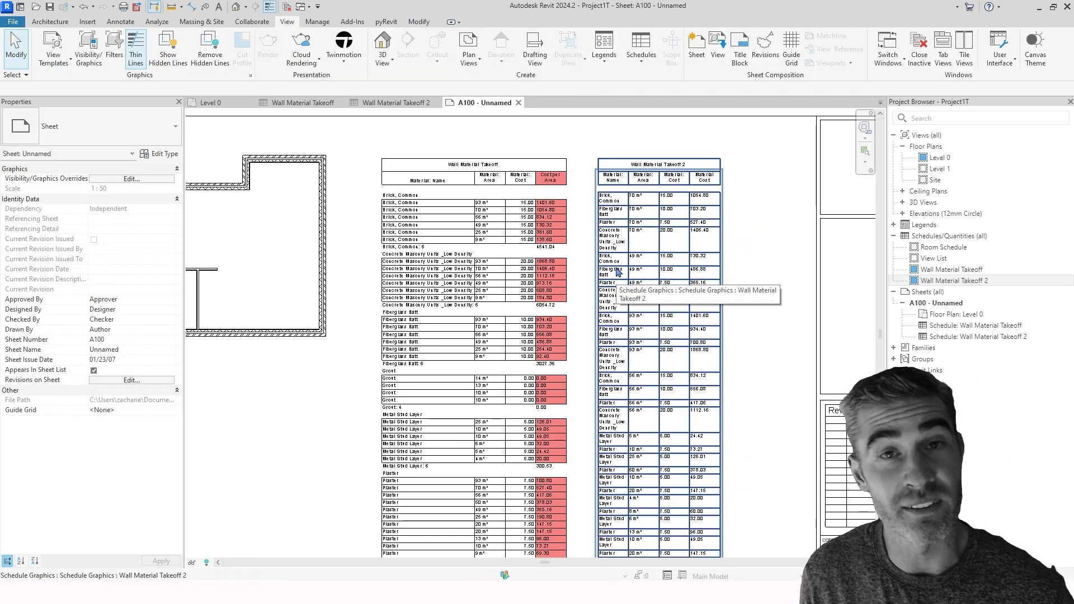
pyautogui.scroll(3, 649, 229)
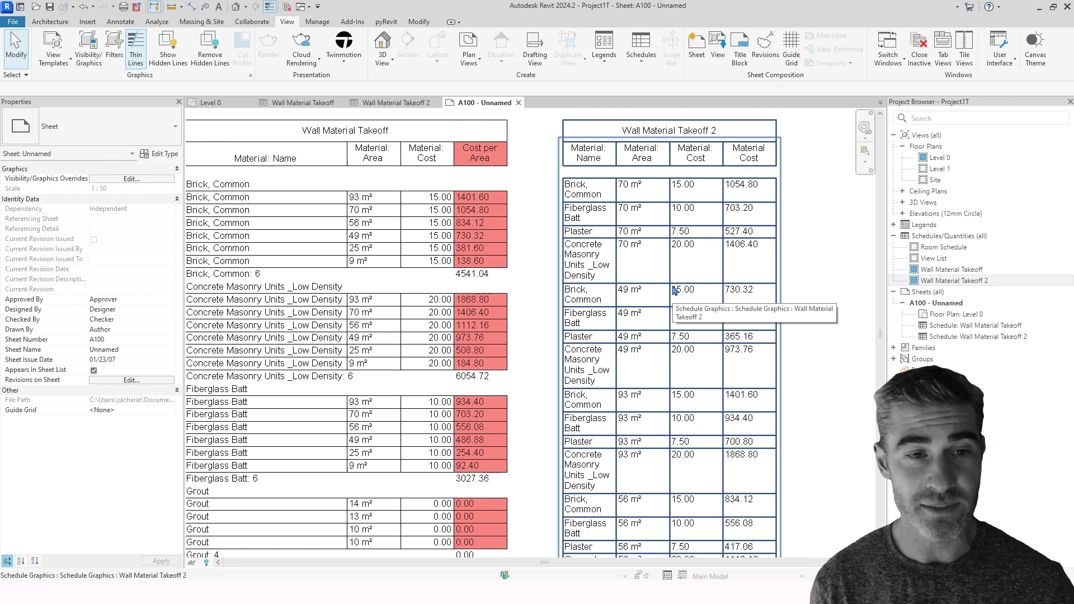
pyautogui.scroll(-5, 674, 290)
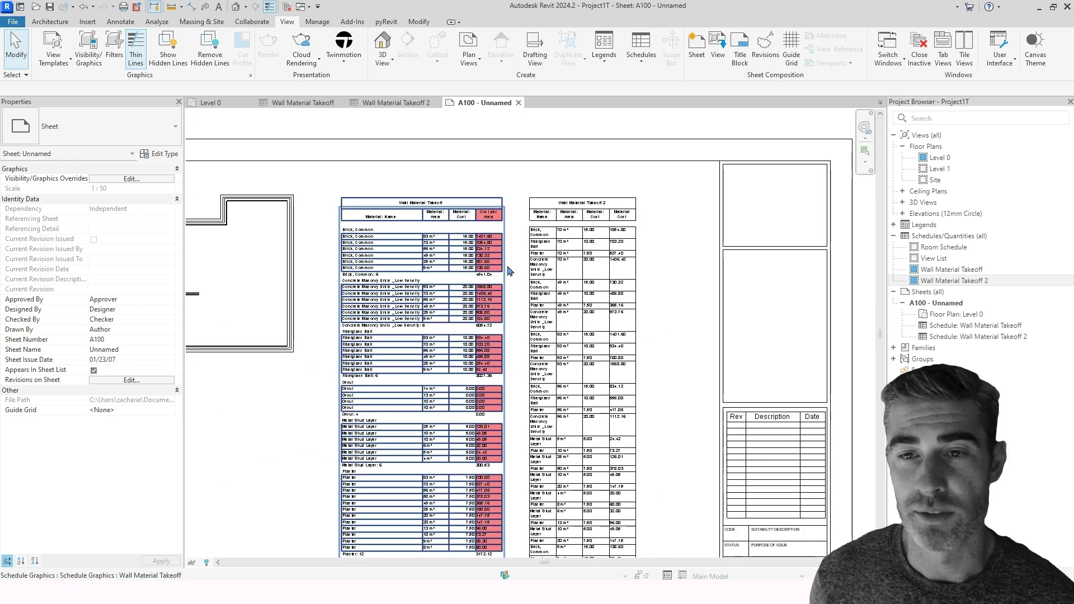
# Sort the Wall Material Takeoff 2 schedule by Material: Name in its sorting and grouping settings.
pyautogui.click(398, 103)
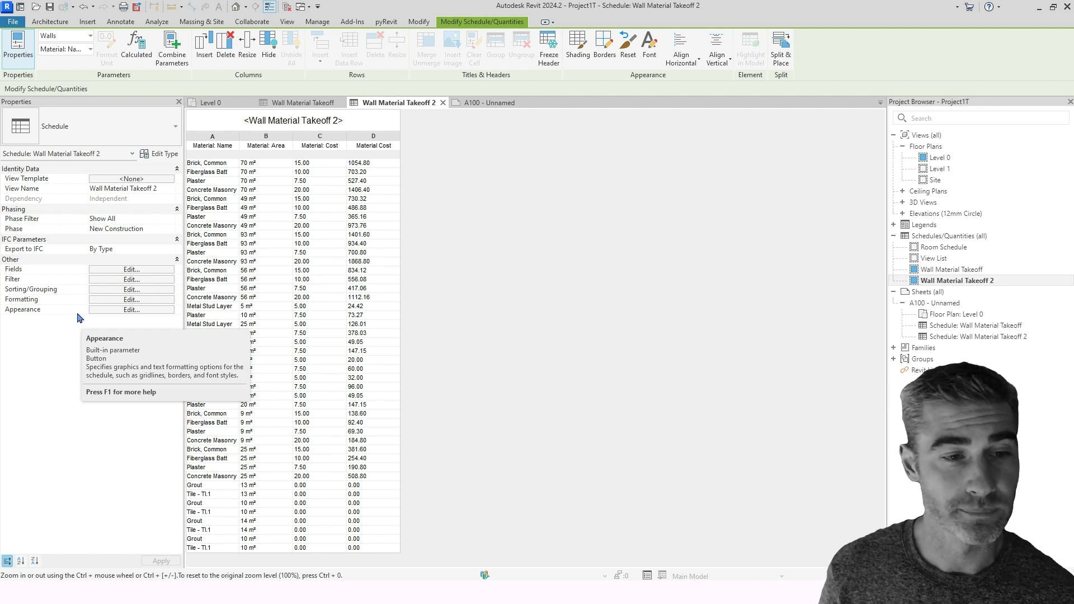
pyautogui.click(129, 274)
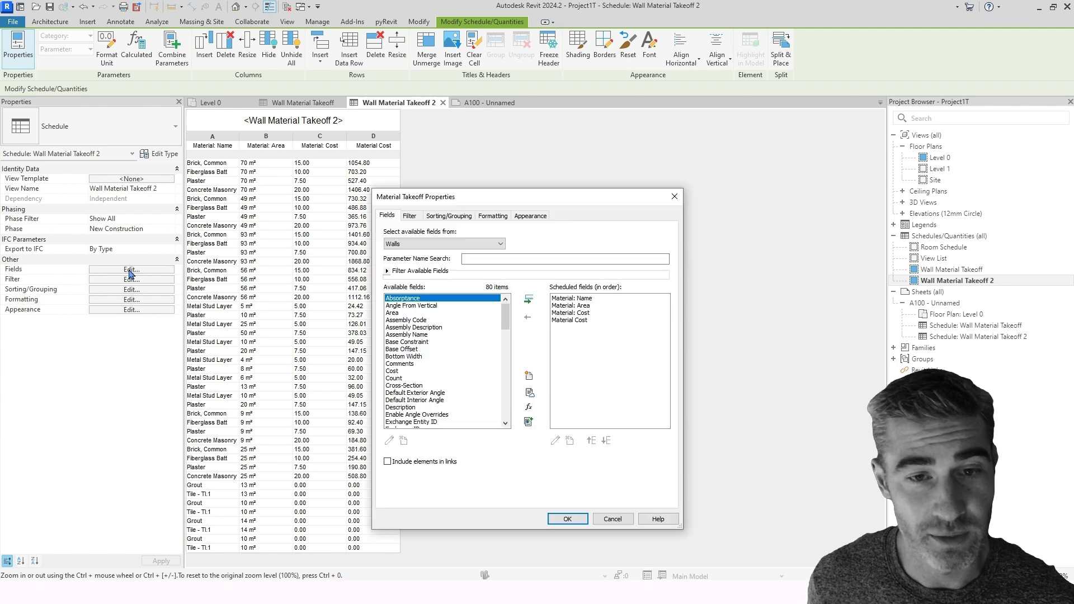
pyautogui.moveTo(533, 189); pyautogui.dragTo(562, 161)
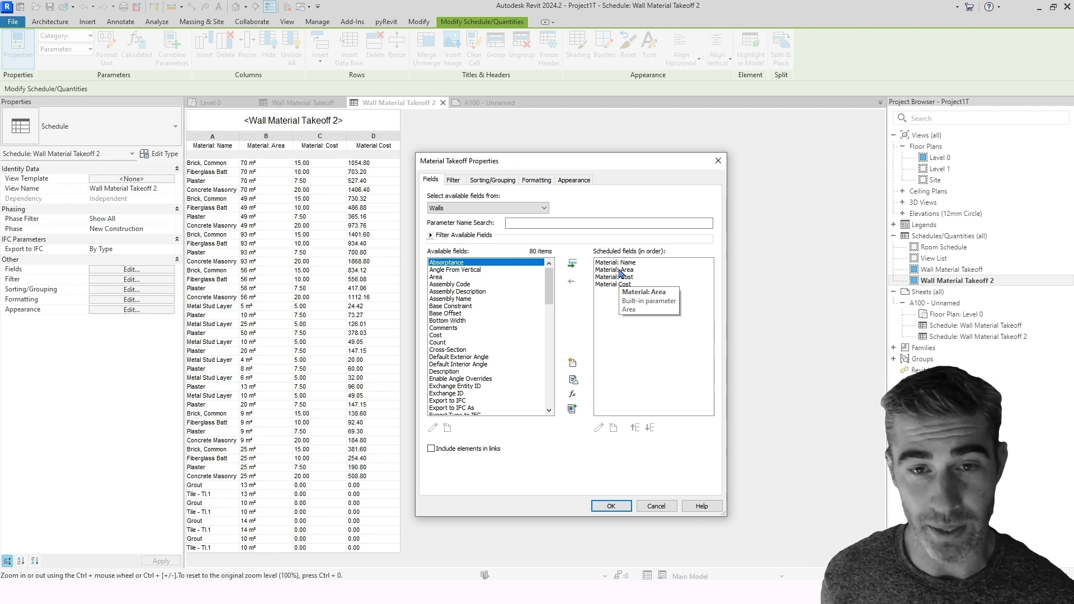
pyautogui.click(453, 179)
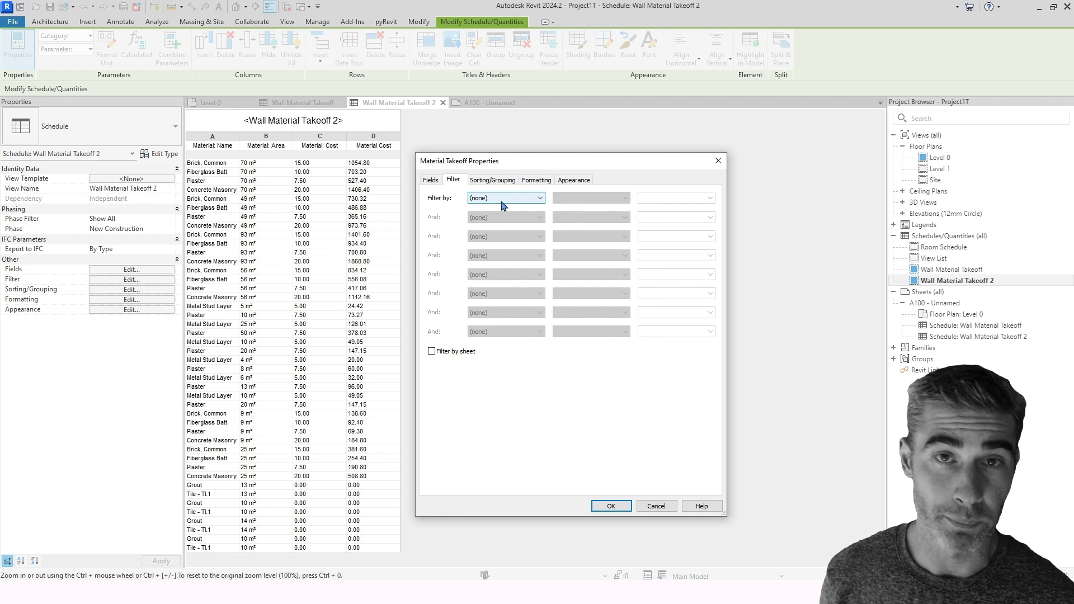
pyautogui.click(483, 180)
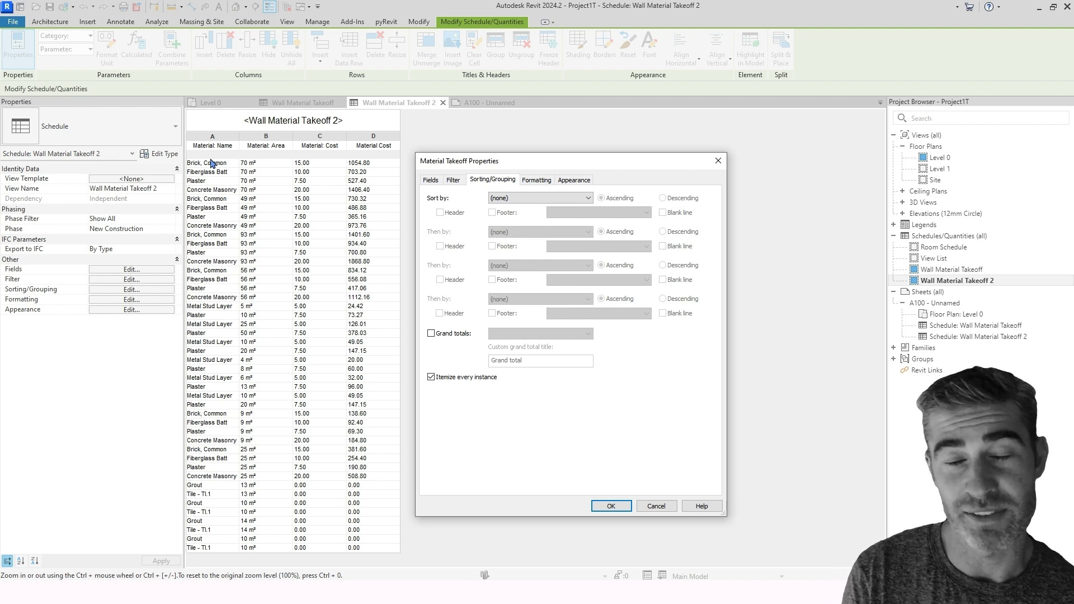
pyautogui.click(520, 199)
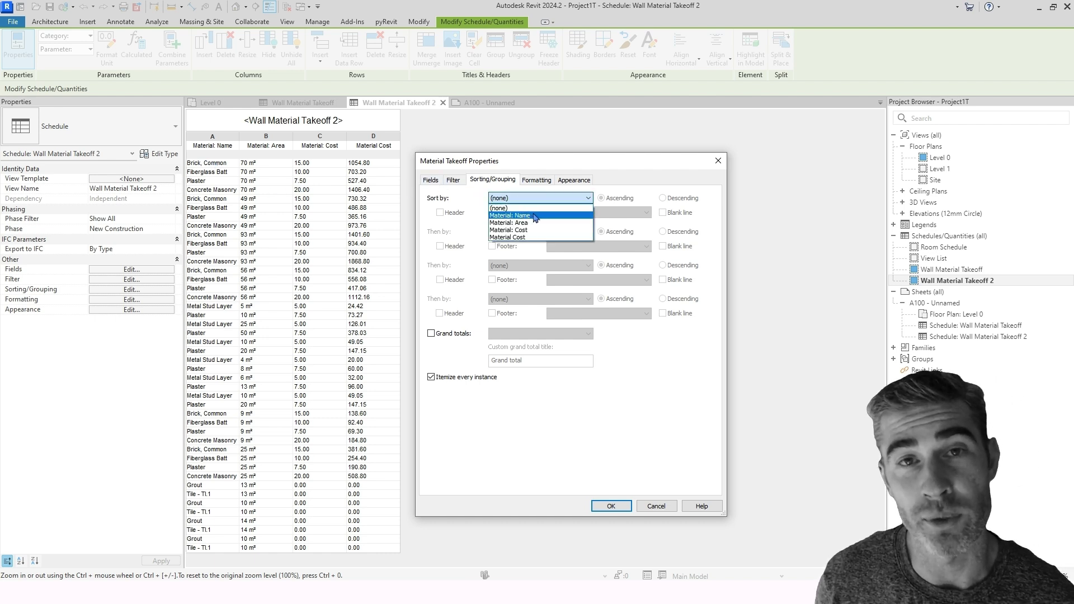
pyautogui.click(536, 217)
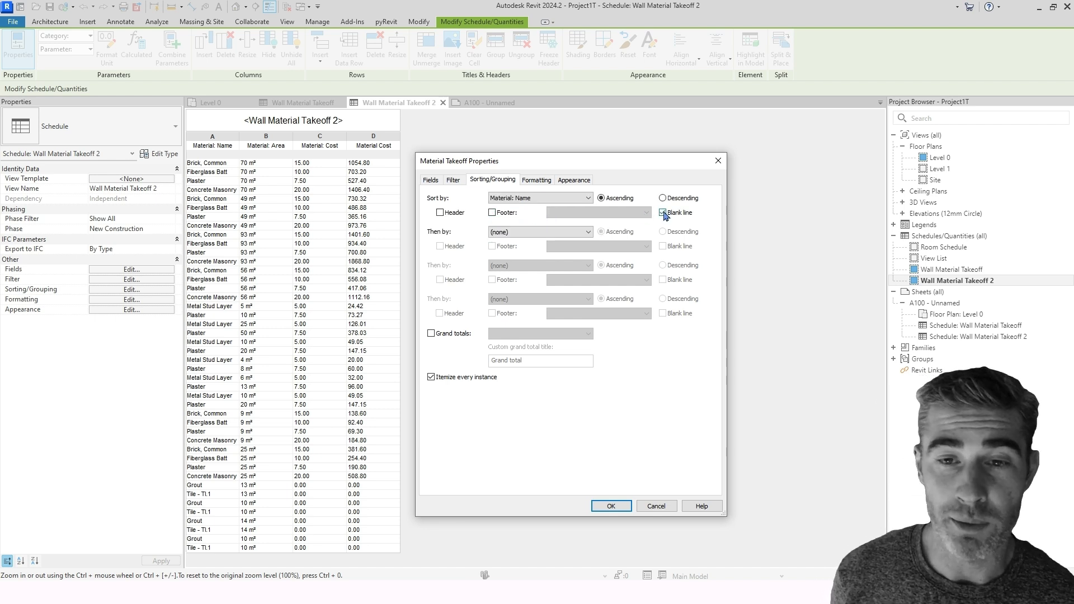
# Give the Material: Name groups a blank line and a footer showing Count and totals.
pyautogui.click(492, 213)
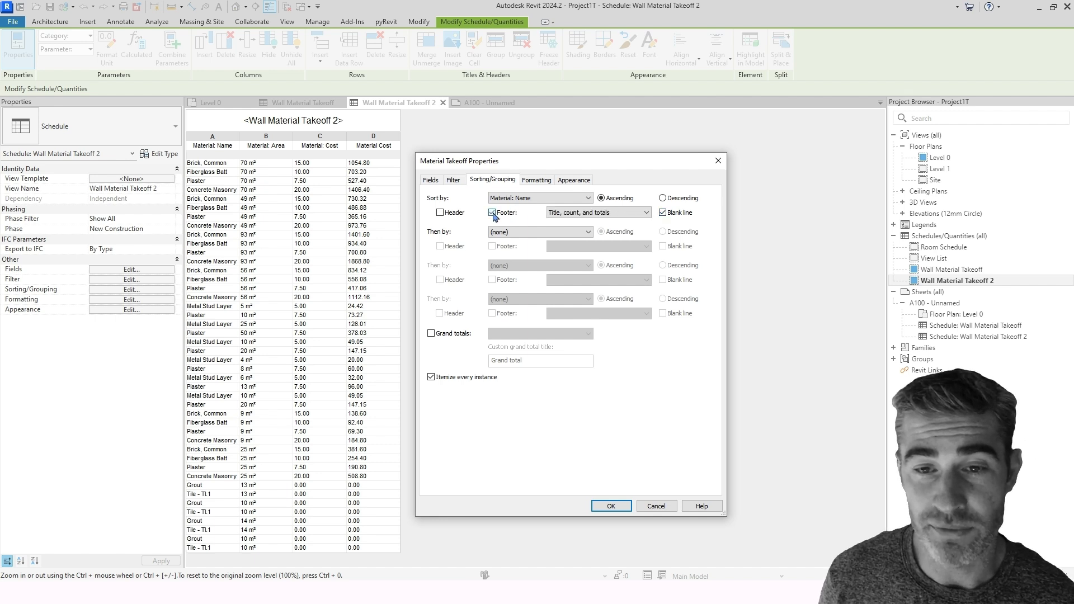
pyautogui.click(590, 217)
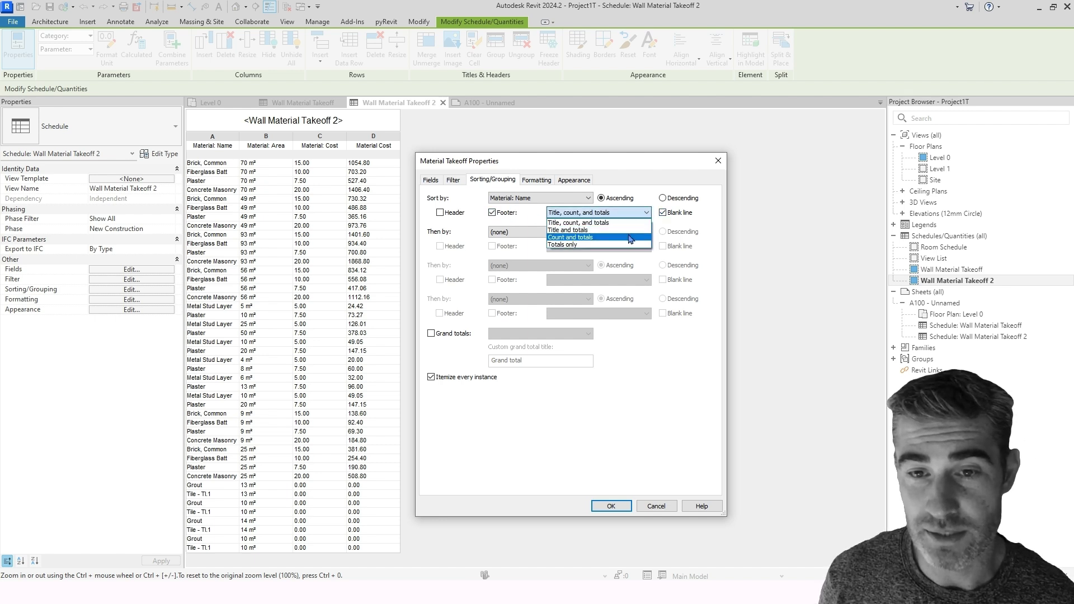
pyautogui.click(614, 239)
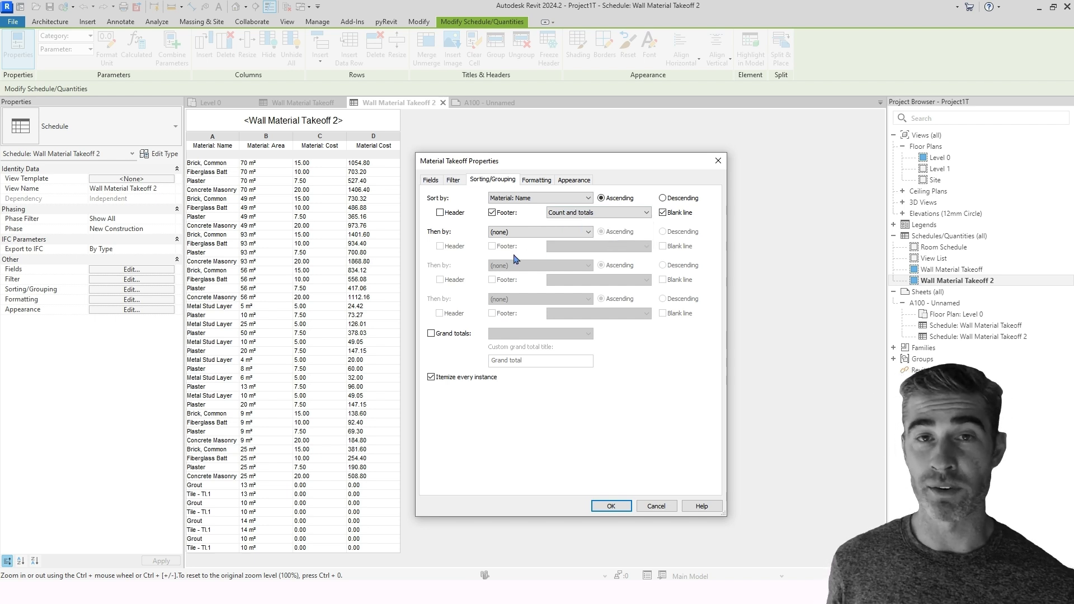
# Leave the second sort level at (none) and apply the grouping settings to Wall Material Takeoff 2.
pyautogui.click(542, 232)
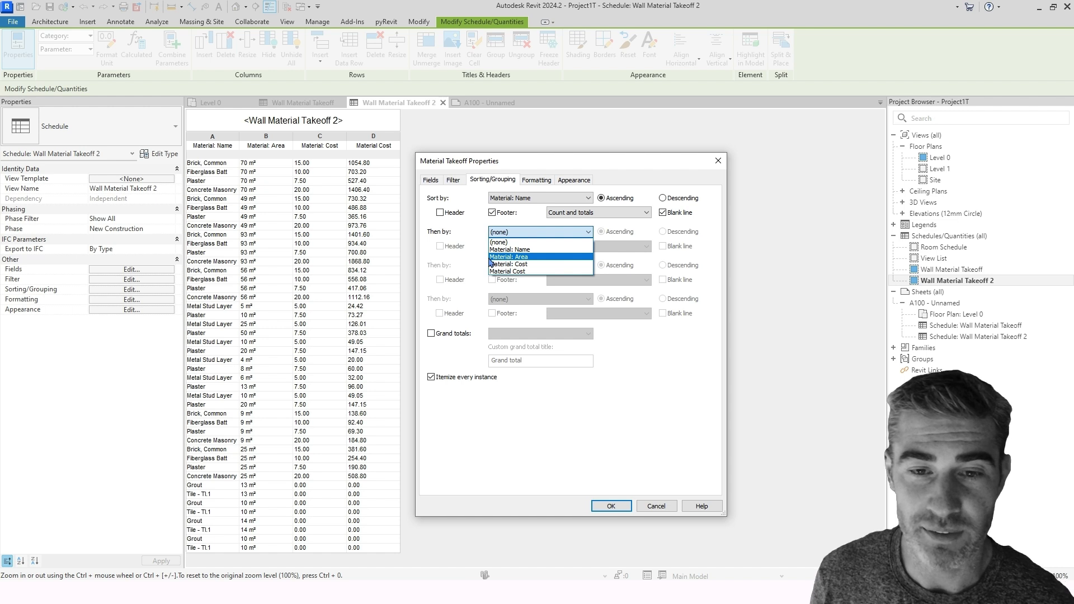
pyautogui.click(620, 231)
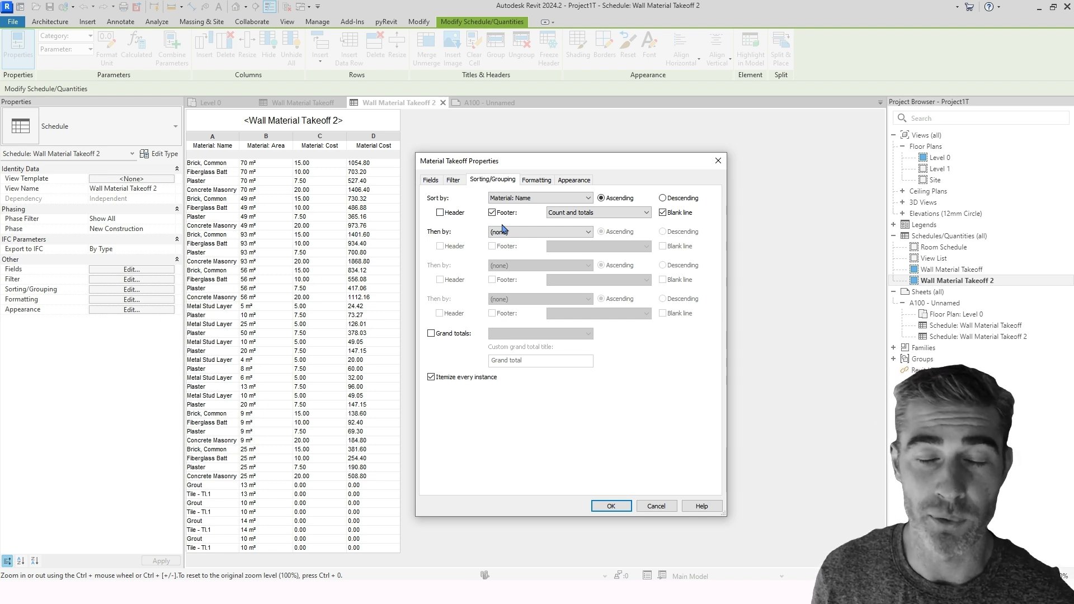
pyautogui.click(539, 182)
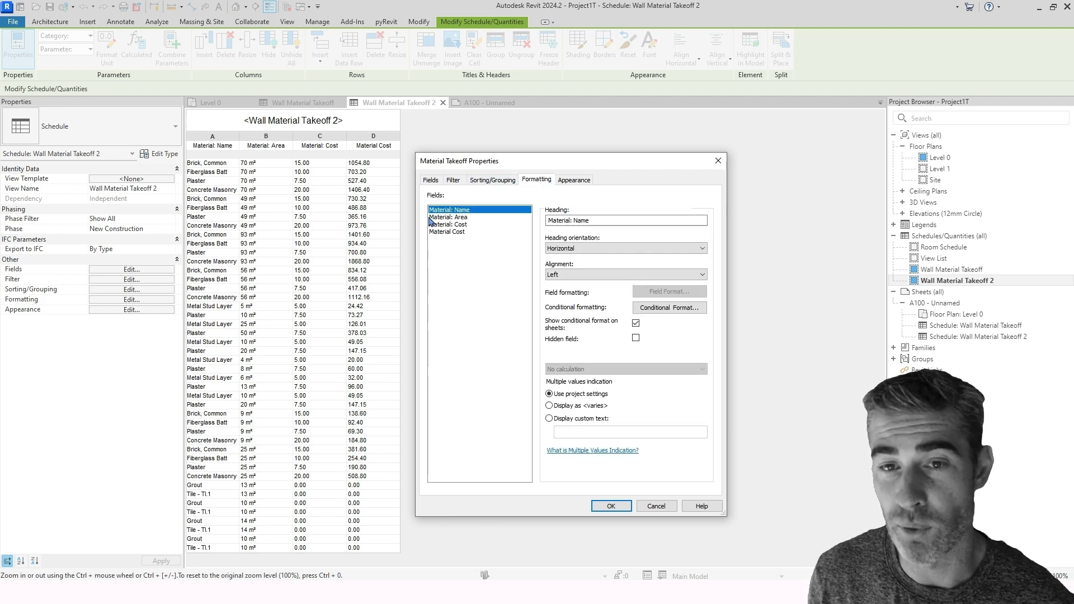
pyautogui.click(614, 507)
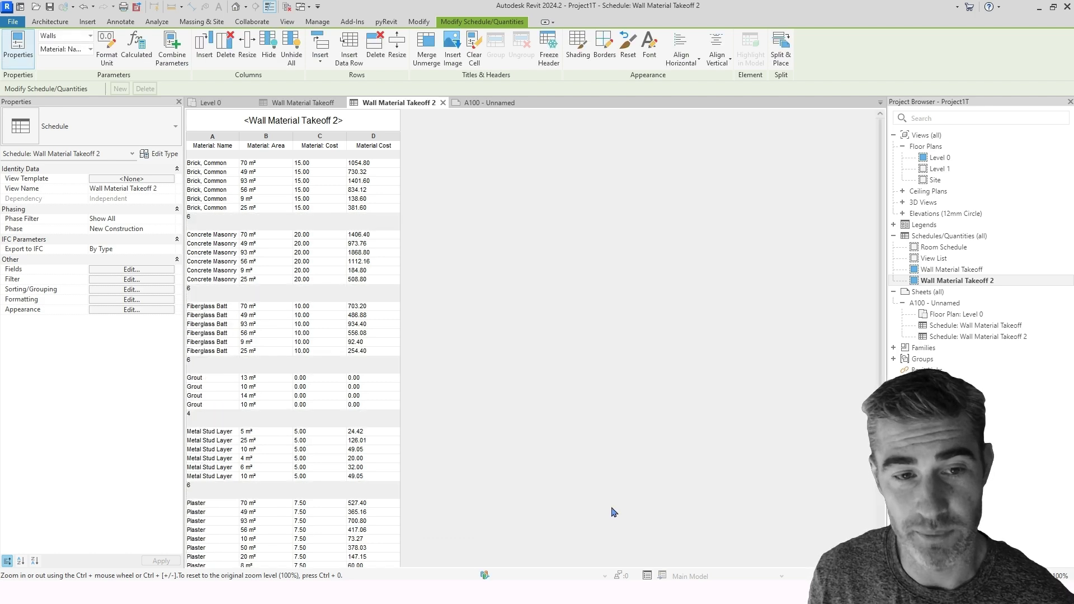
# On sheet A100, widen the Material: Name column of the Wall Material Takeoff 2 table to reduce wrapping of the material names.
pyautogui.click(487, 102)
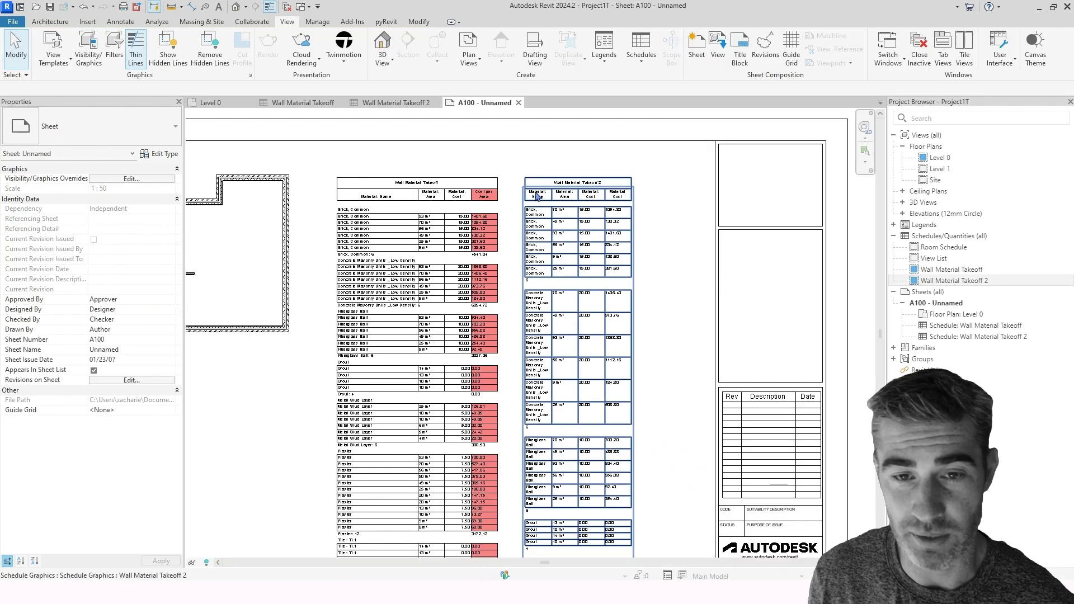
pyautogui.scroll(2, 557, 212)
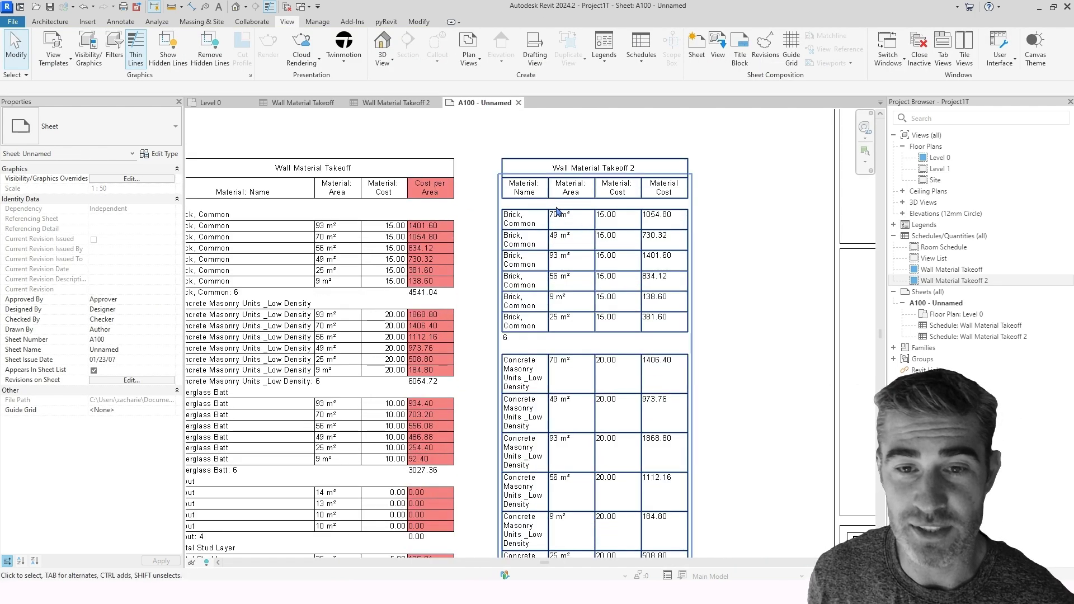
pyautogui.scroll(1, 558, 212)
pyautogui.moveTo(388, 252); pyautogui.dragTo(483, 243, button='middle')
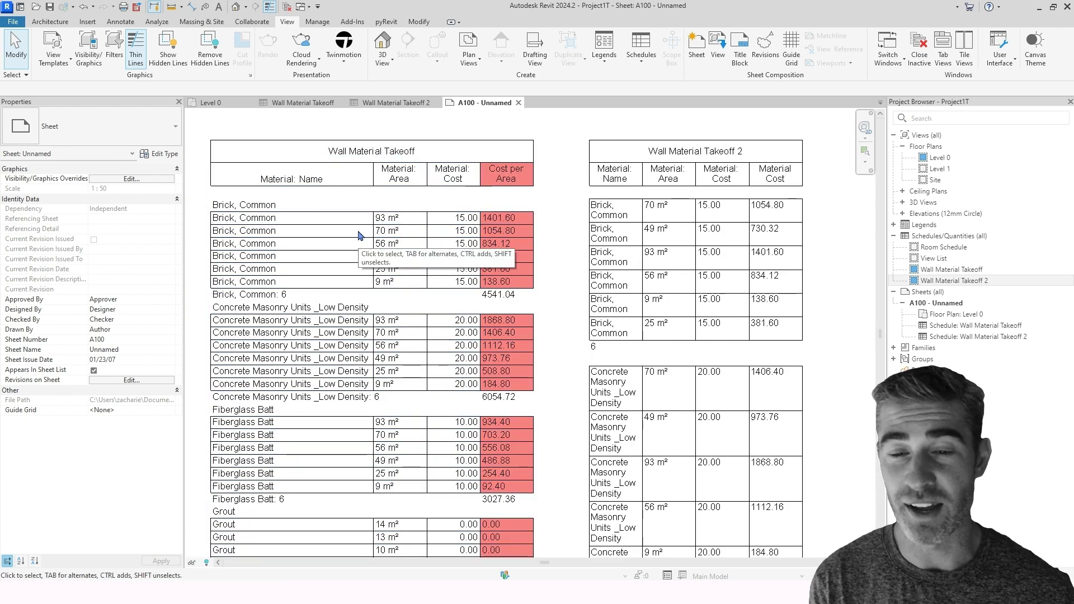
pyautogui.scroll(-2, 587, 223)
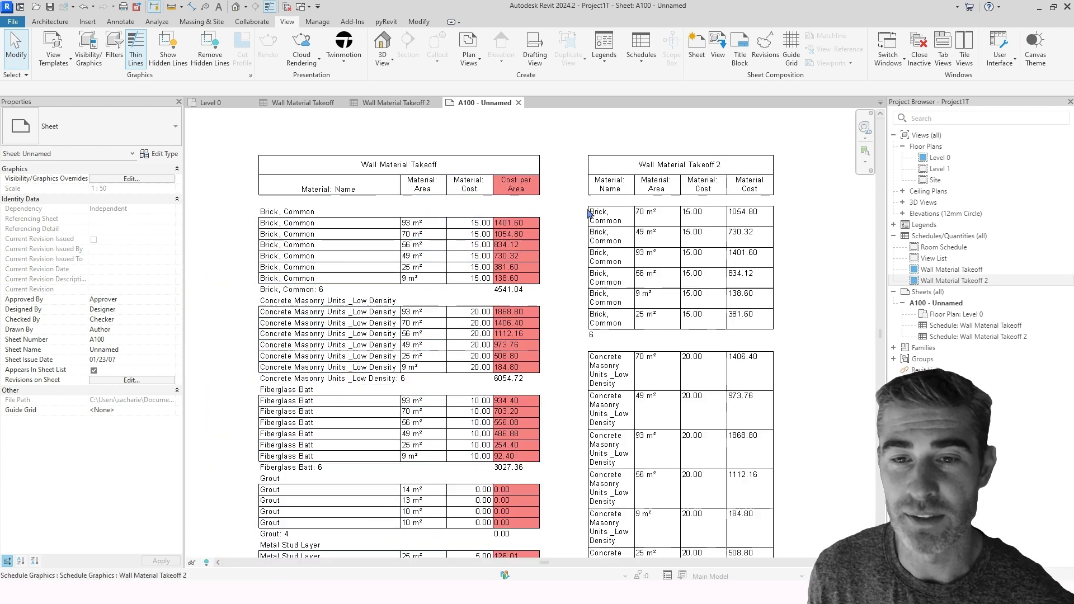
pyautogui.click(659, 255)
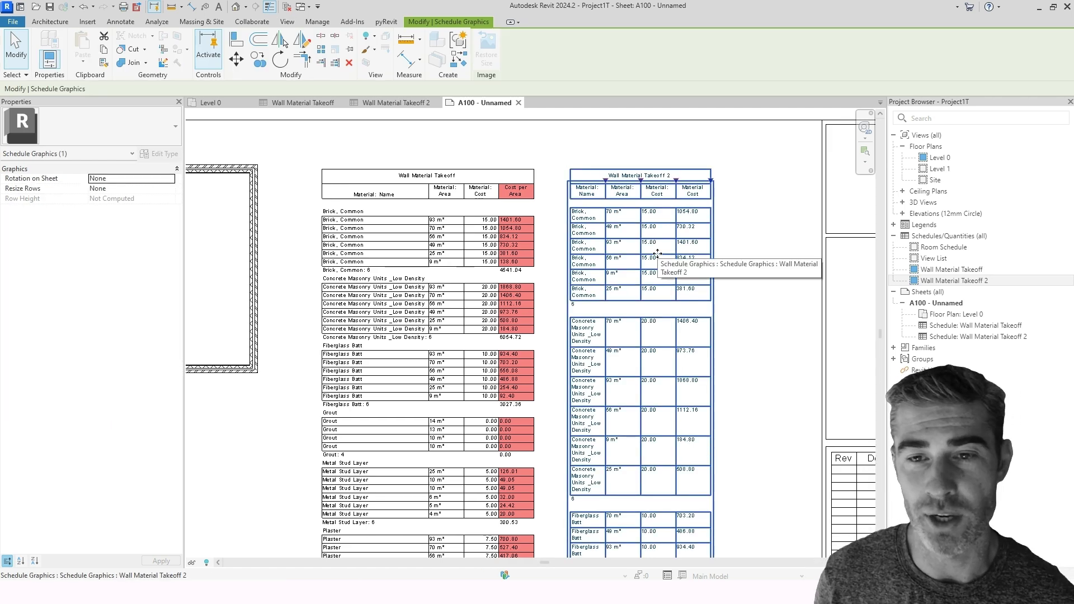
pyautogui.scroll(3, 604, 231)
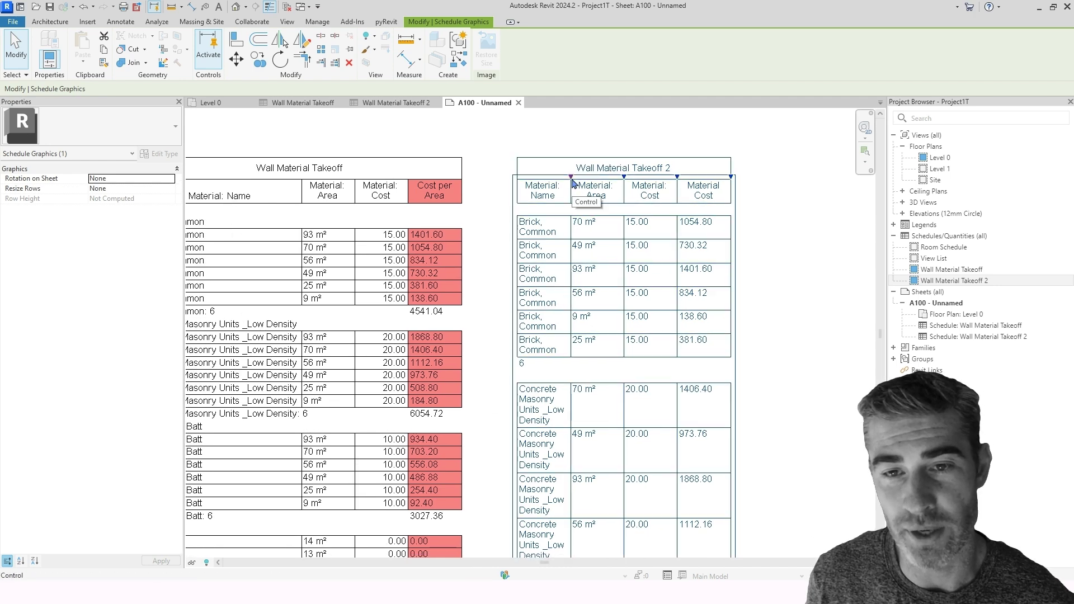
pyautogui.moveTo(572, 180); pyautogui.dragTo(643, 178)
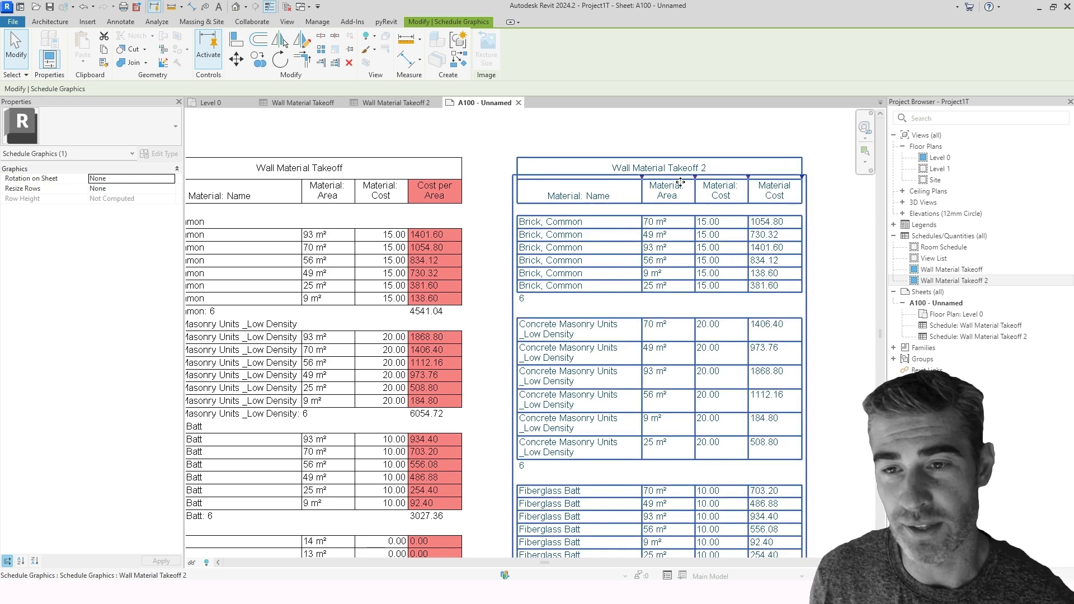
# Compare the group footers, counts and cost totals of the two wall material takeoffs on sheet A100.
pyautogui.moveTo(687, 318); pyautogui.dragTo(690, 286, button='middle')
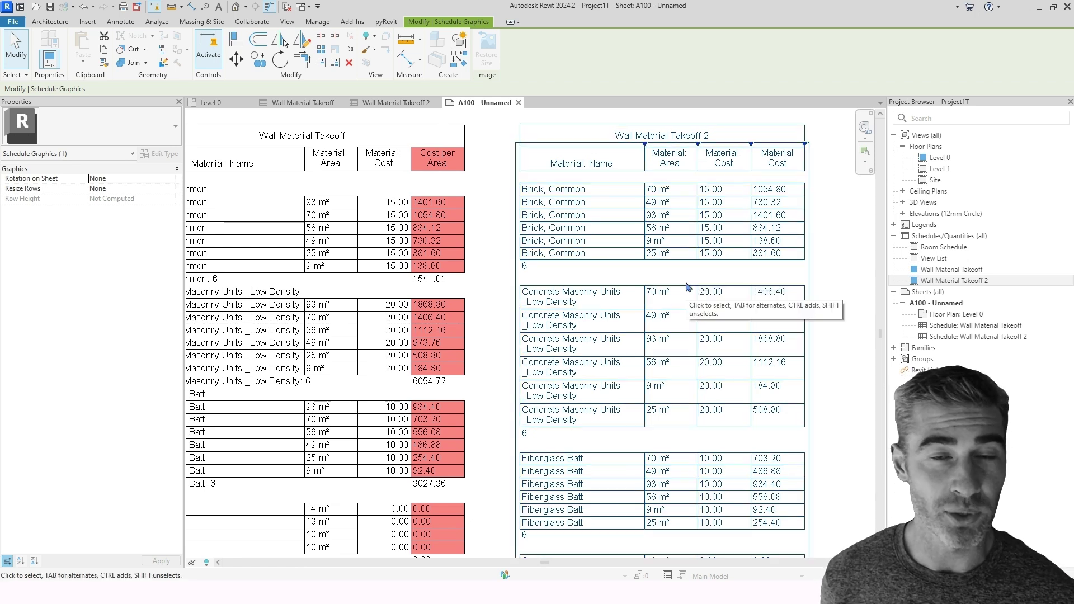
pyautogui.scroll(-3, 688, 288)
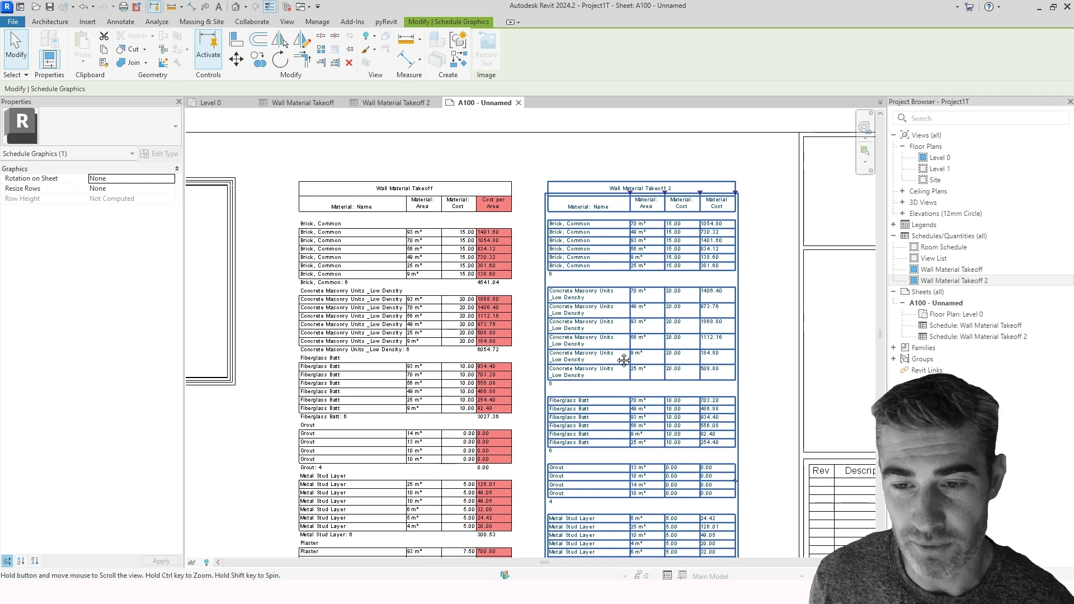
pyautogui.scroll(3, 641, 192)
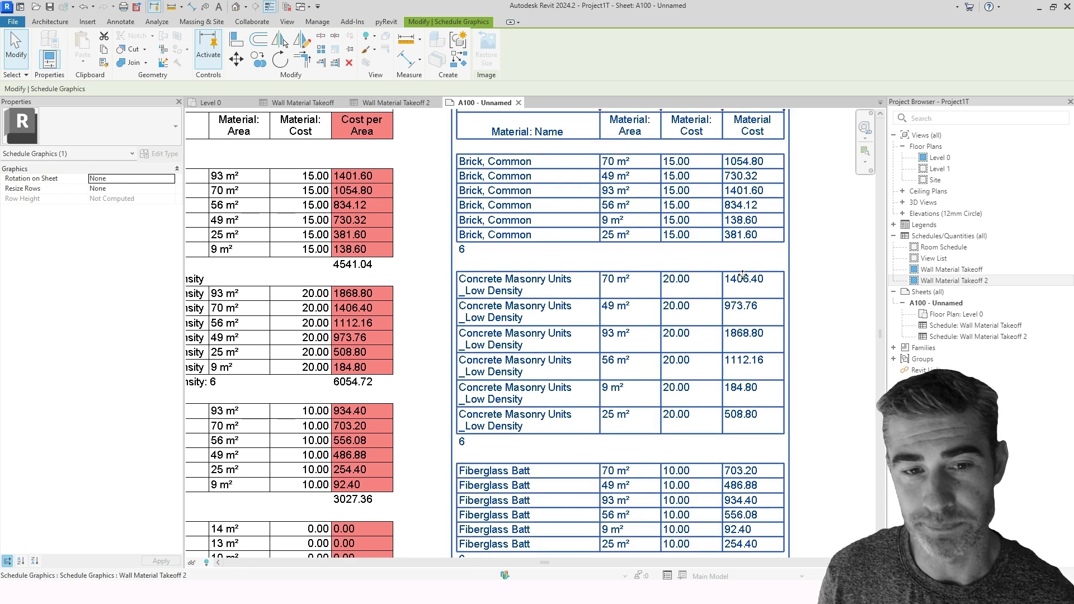
pyautogui.scroll(-3, 755, 244)
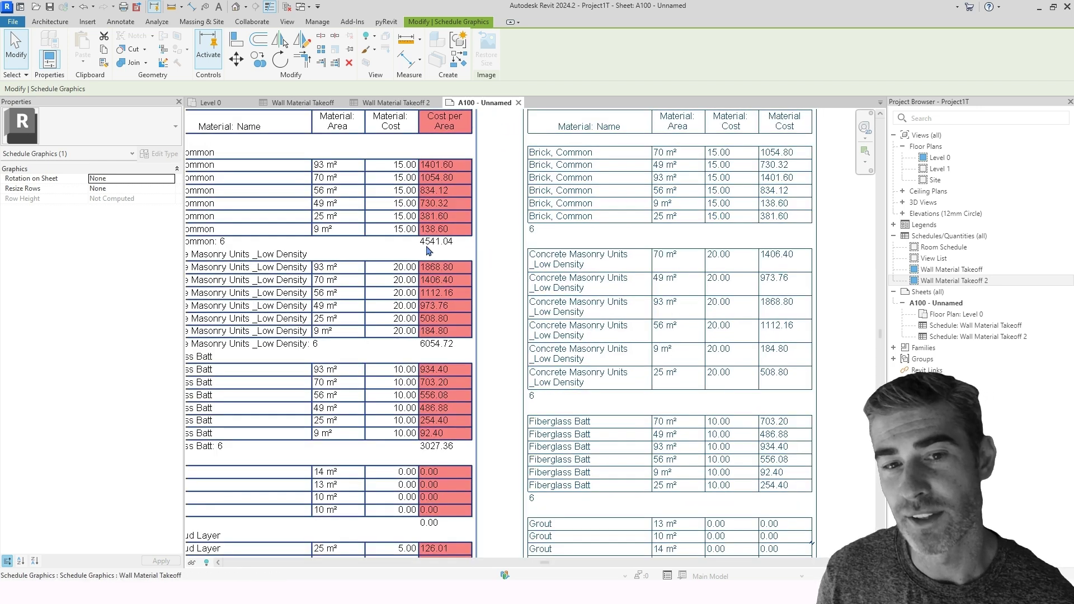
pyautogui.moveTo(429, 449); pyautogui.dragTo(422, 376, button='middle')
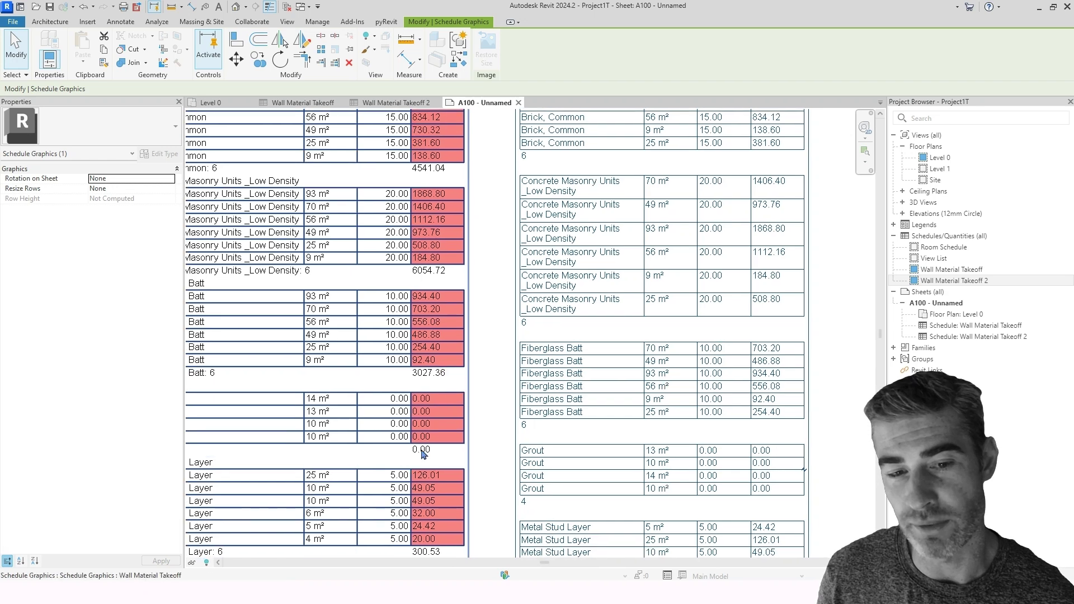
pyautogui.moveTo(425, 455); pyautogui.dragTo(603, 310, button='middle')
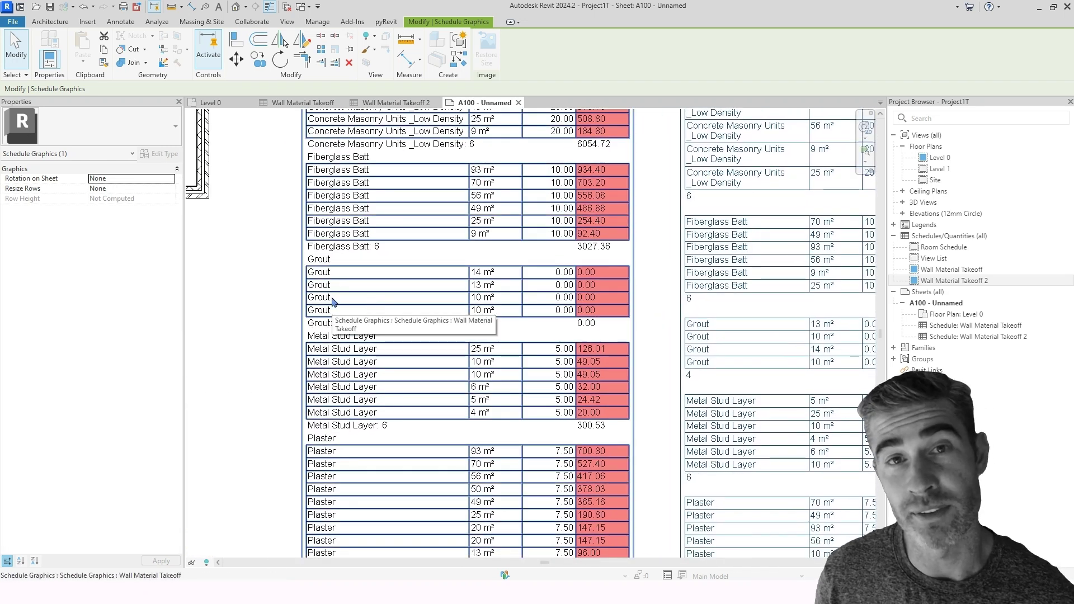
pyautogui.moveTo(408, 355); pyautogui.dragTo(420, 278, button='middle')
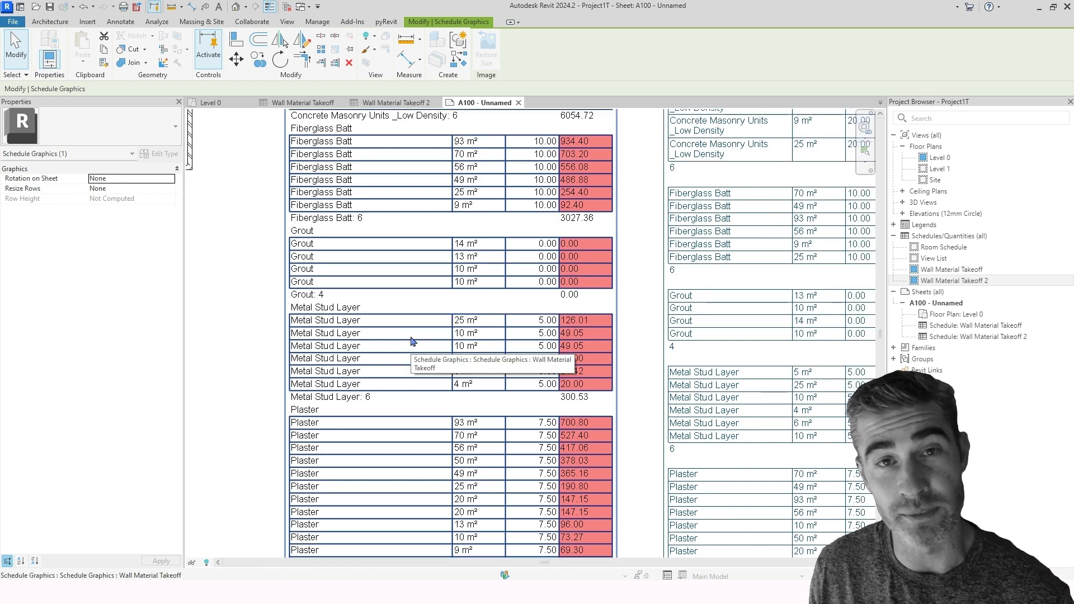
pyautogui.moveTo(492, 427); pyautogui.dragTo(459, 319, button='middle')
pyautogui.moveTo(497, 492); pyautogui.dragTo(503, 447, button='middle')
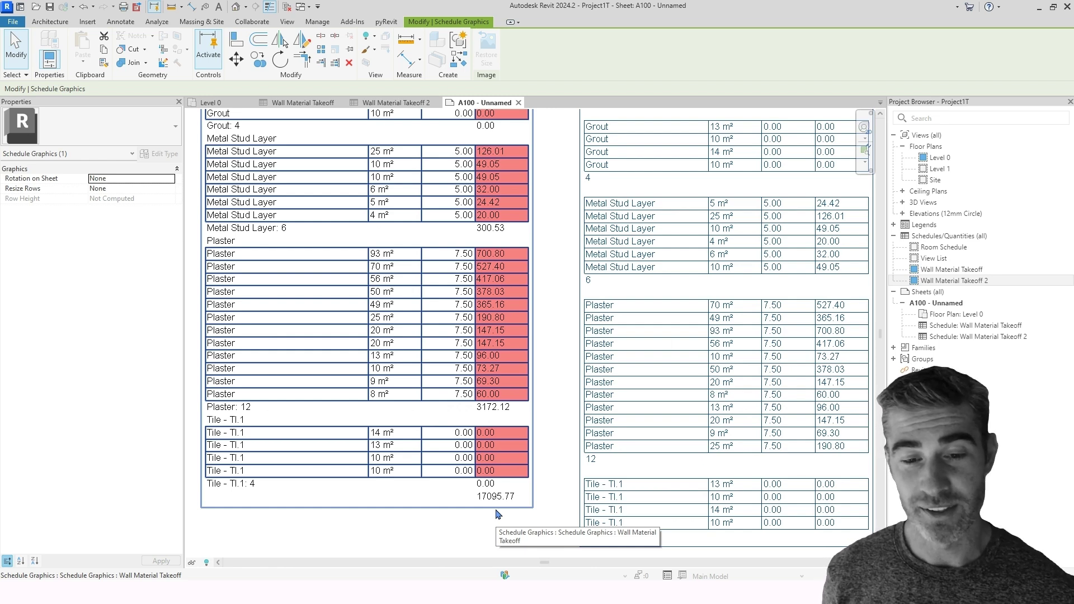
pyautogui.scroll(-2, 500, 413)
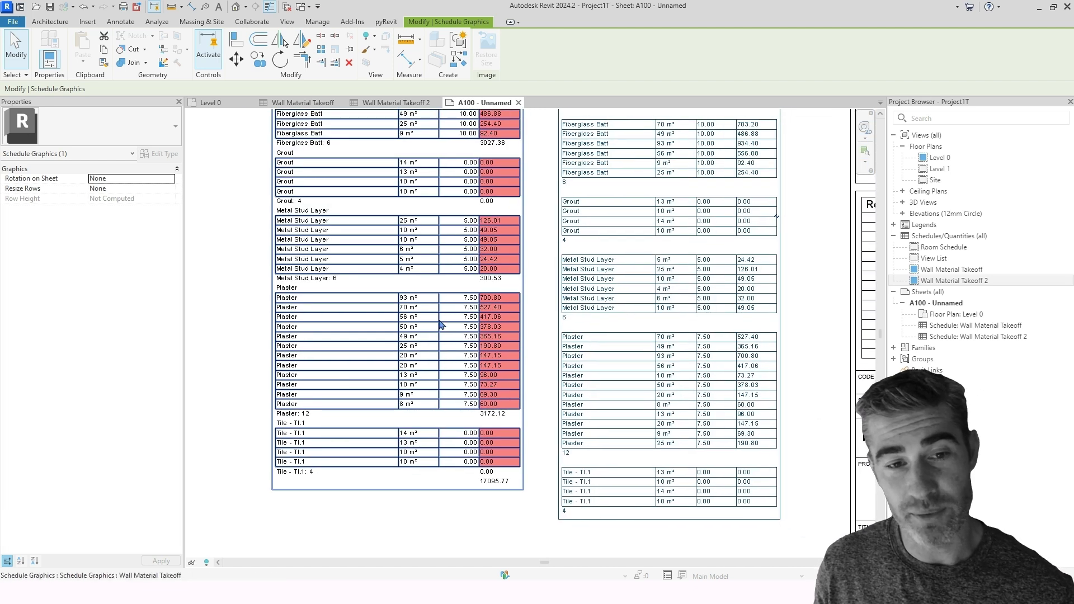
pyautogui.scroll(3, 325, 282)
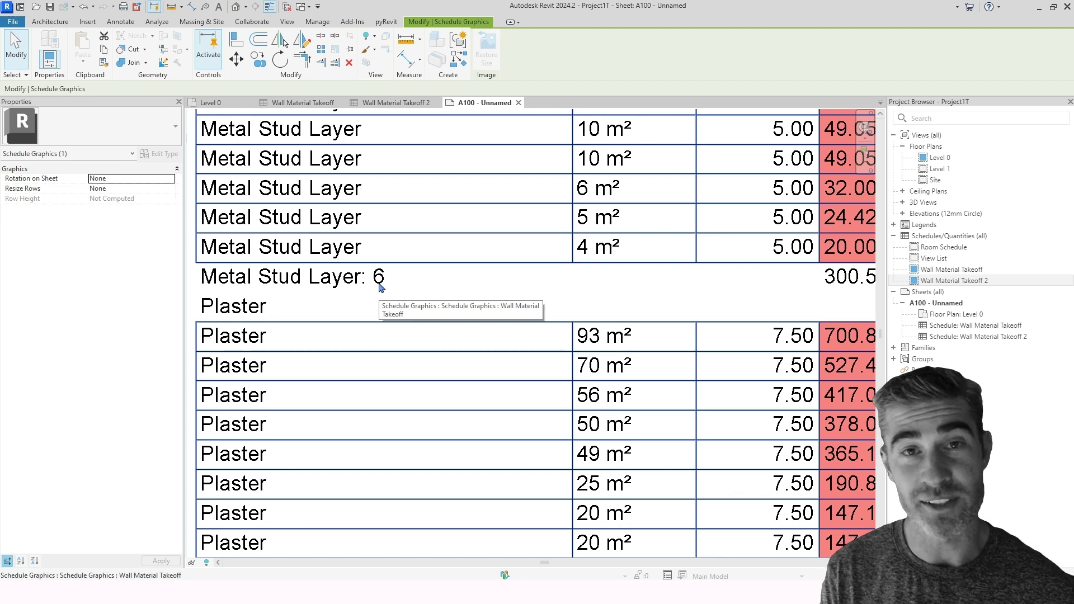
pyautogui.scroll(-1, 446, 342)
pyautogui.moveTo(582, 371); pyautogui.dragTo(379, 391, button='middle')
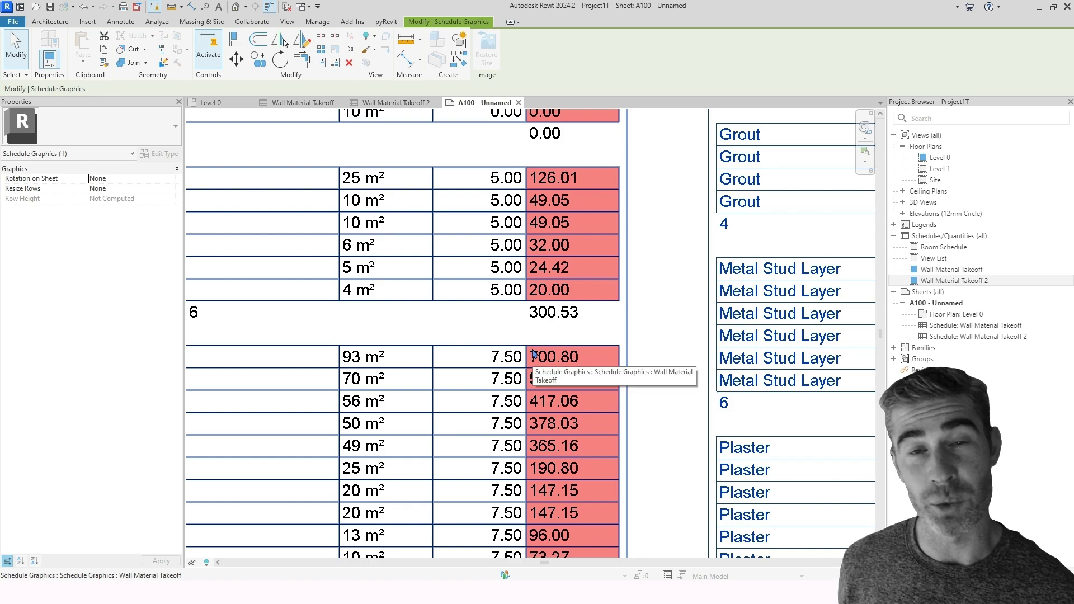
pyautogui.scroll(-6, 654, 364)
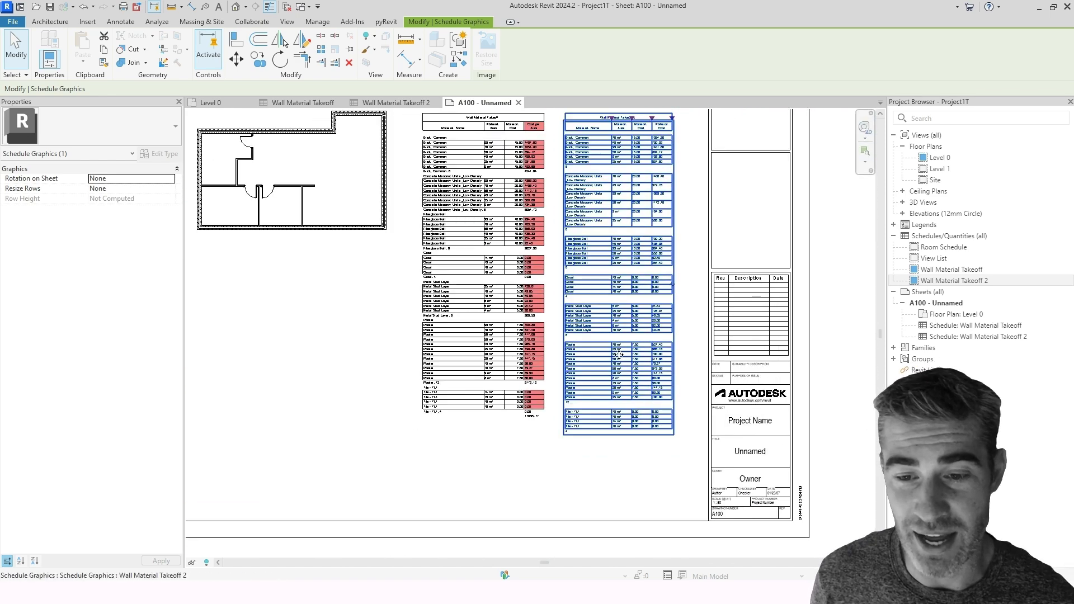
pyautogui.scroll(2, 593, 311)
pyautogui.click(420, 134)
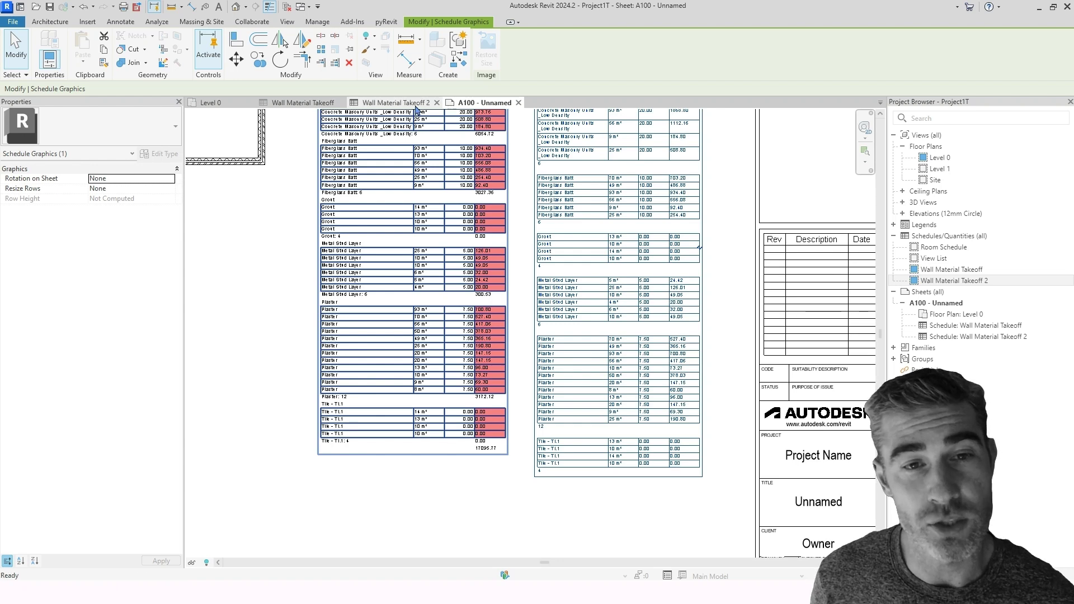
# In the formatting settings of Wall Material Takeoff 2, set the Material Cost field to Calculate totals and apply it.
pyautogui.click(417, 105)
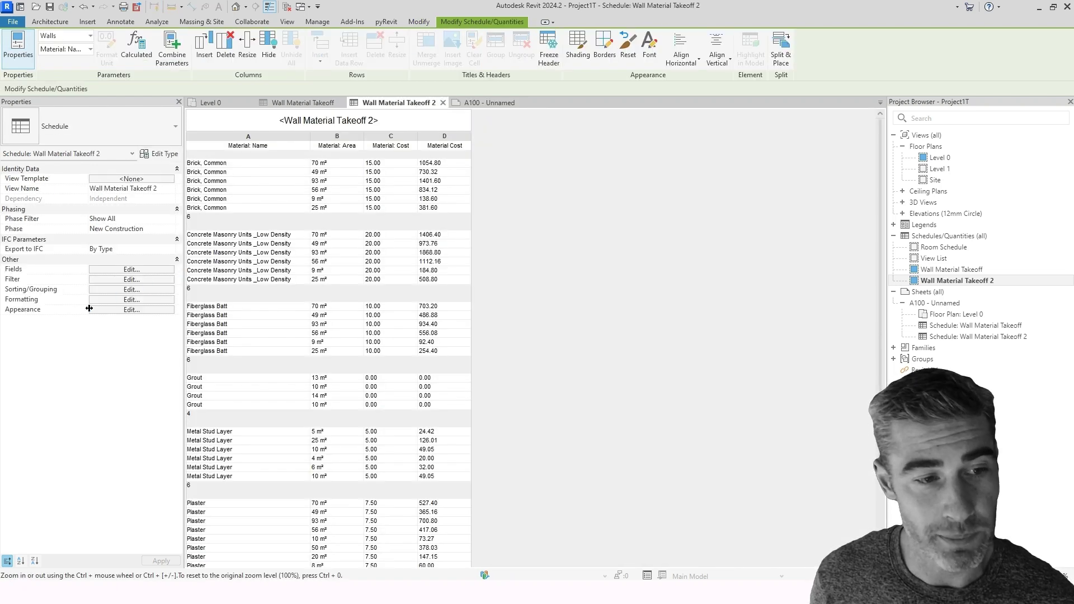
pyautogui.click(126, 314)
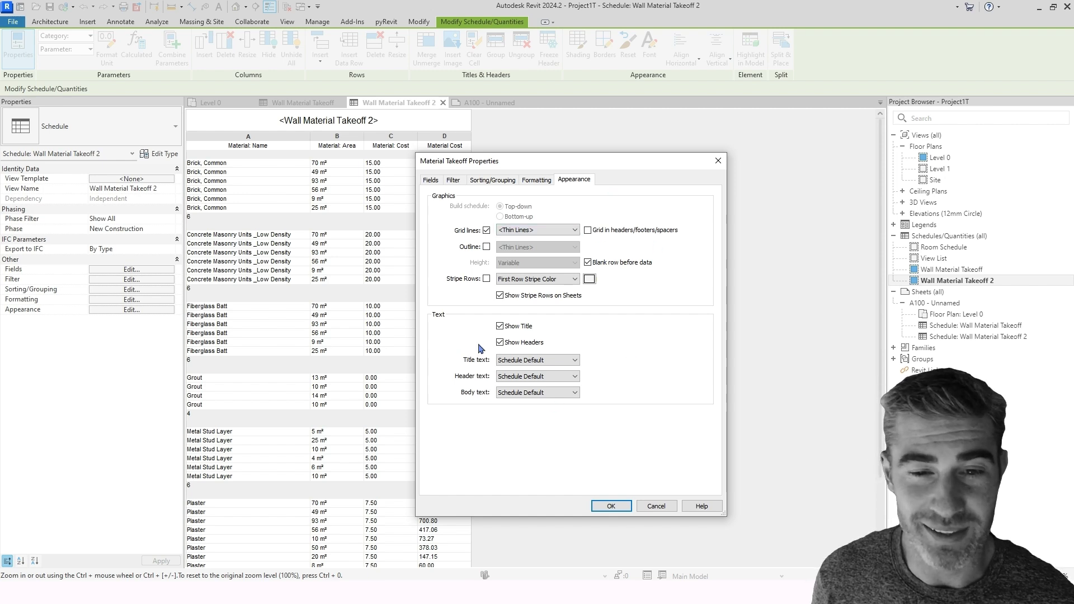
pyautogui.click(537, 181)
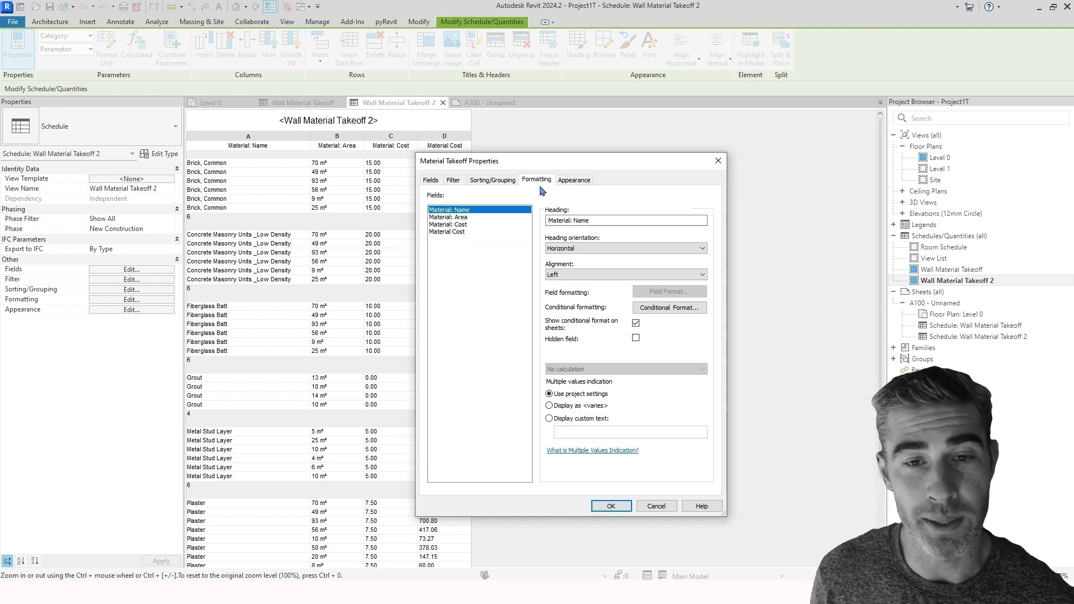
pyautogui.moveTo(541, 166); pyautogui.dragTo(640, 133)
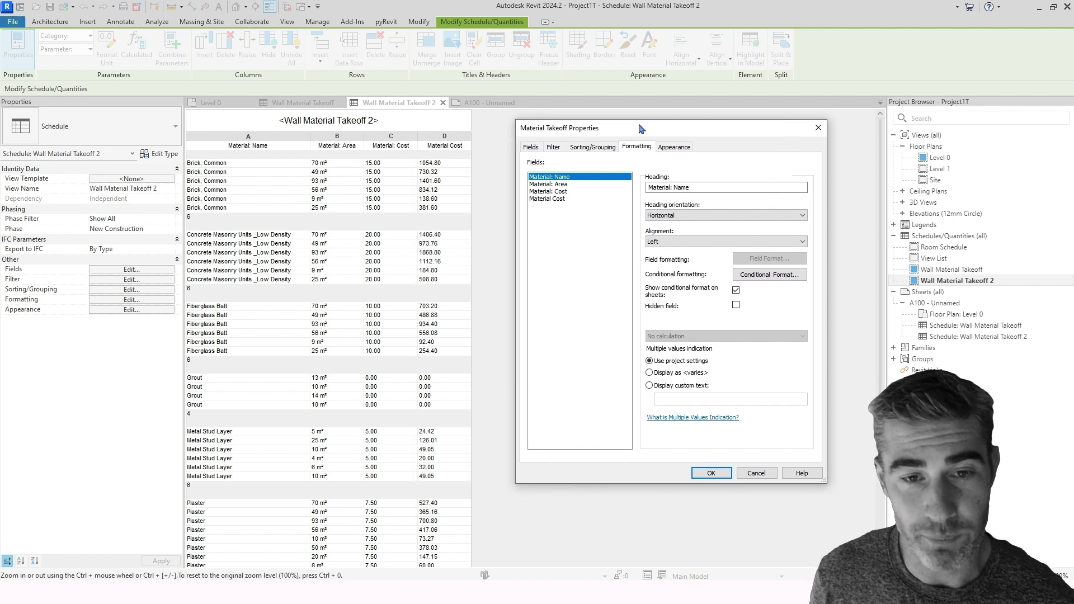
pyautogui.click(550, 202)
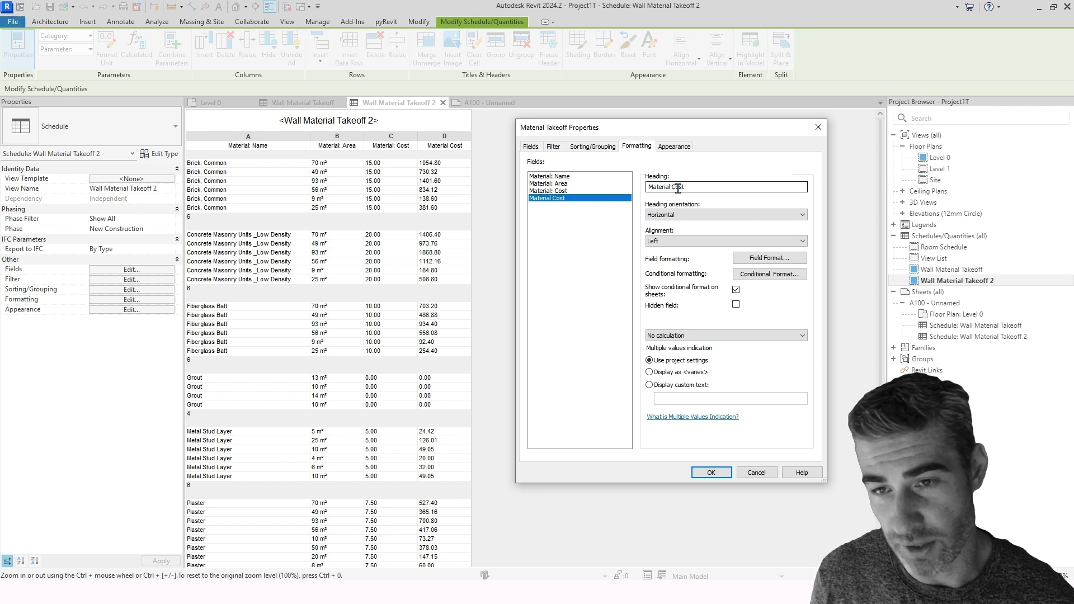
pyautogui.click(695, 337)
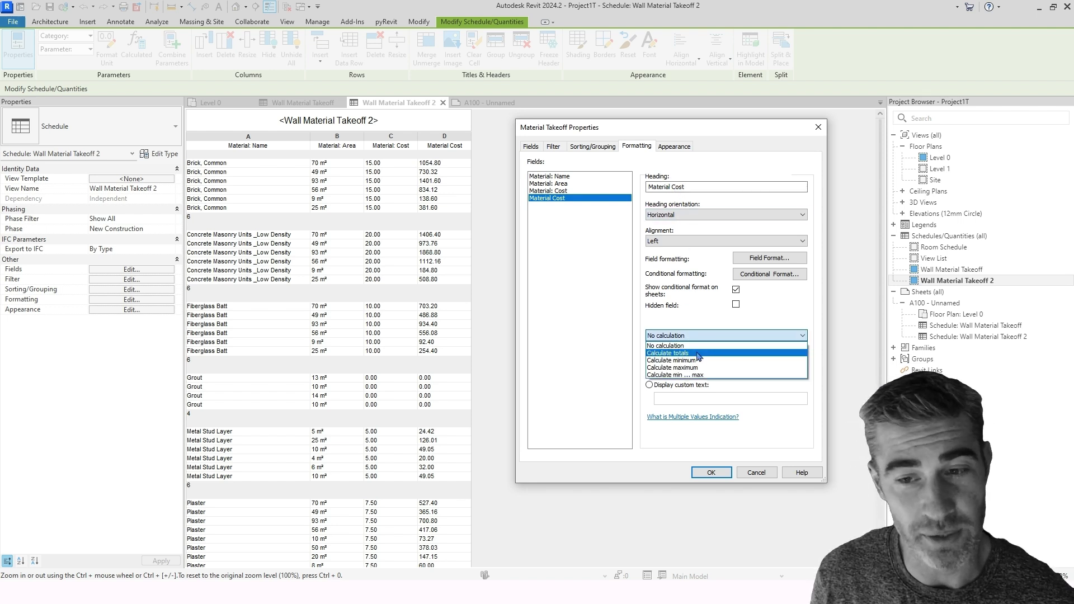
pyautogui.click(698, 353)
pyautogui.click(719, 473)
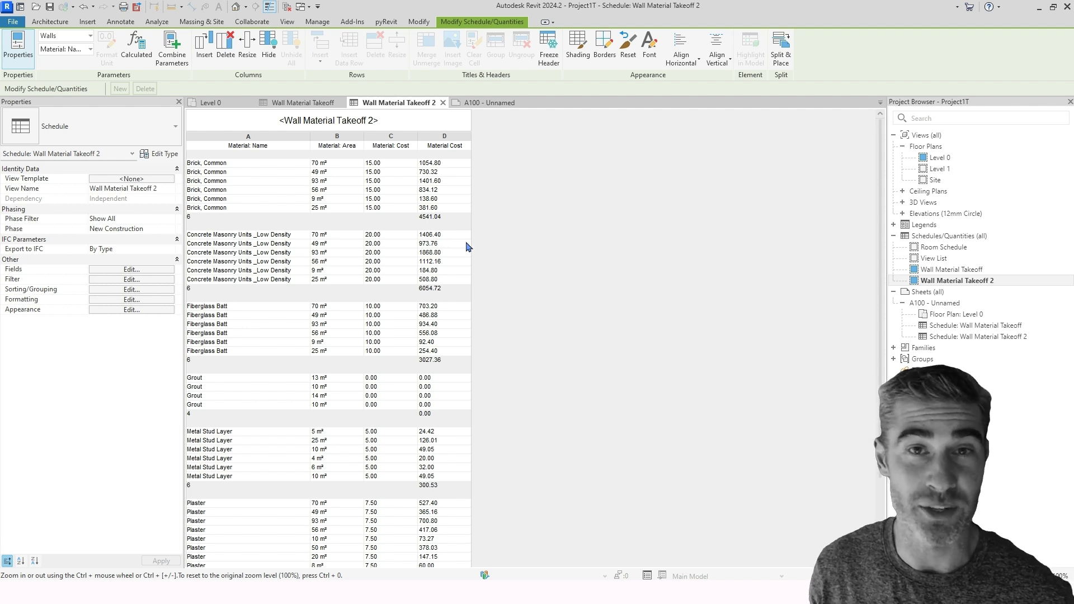
# Check the Material Cost totals of each group in the Wall Material Takeoff 2 schedule and on sheet A100.
pyautogui.scroll(-3, 506, 300)
pyautogui.scroll(-1, 510, 305)
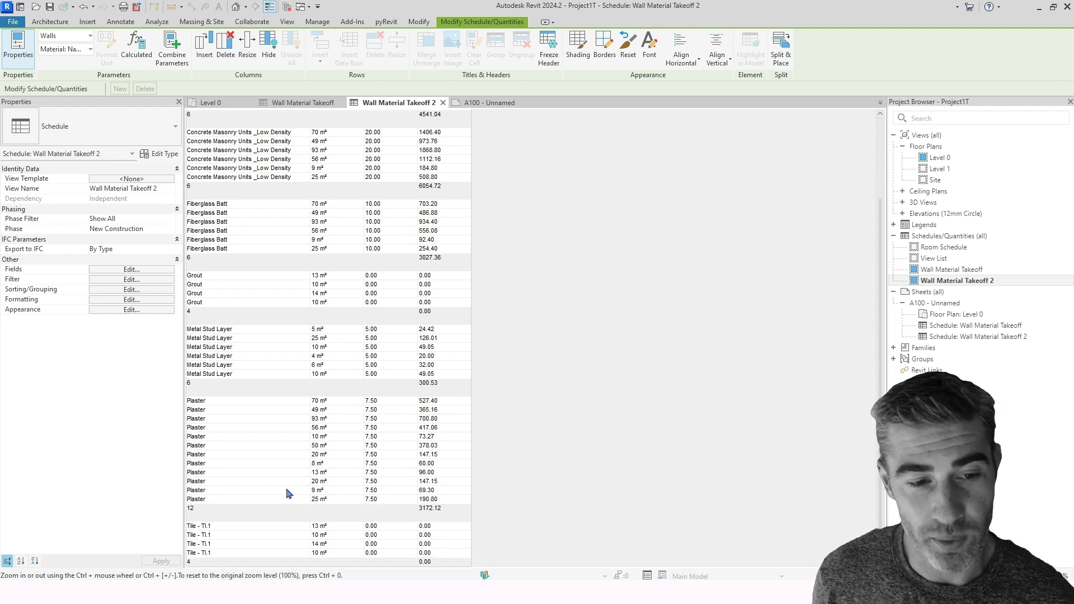
pyautogui.scroll(3, 306, 342)
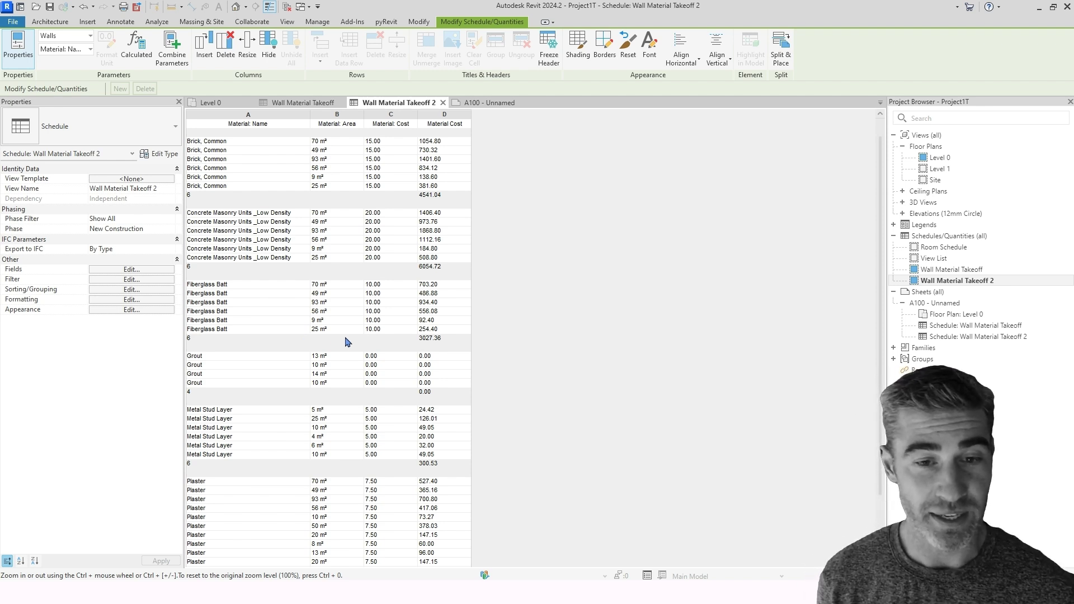
pyautogui.scroll(-3, 346, 341)
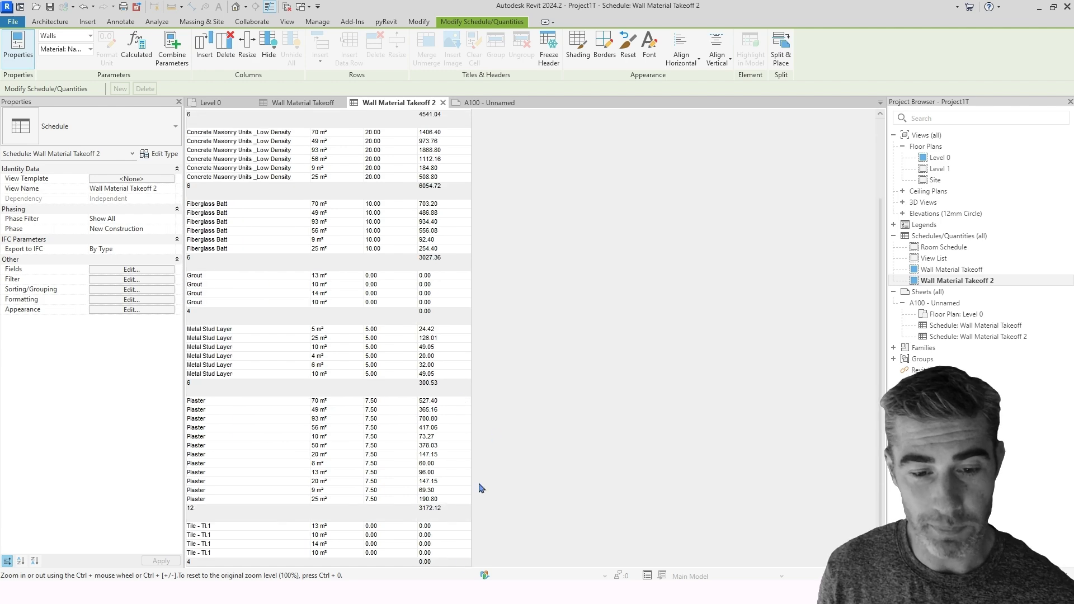
pyautogui.click(303, 102)
pyautogui.click(497, 104)
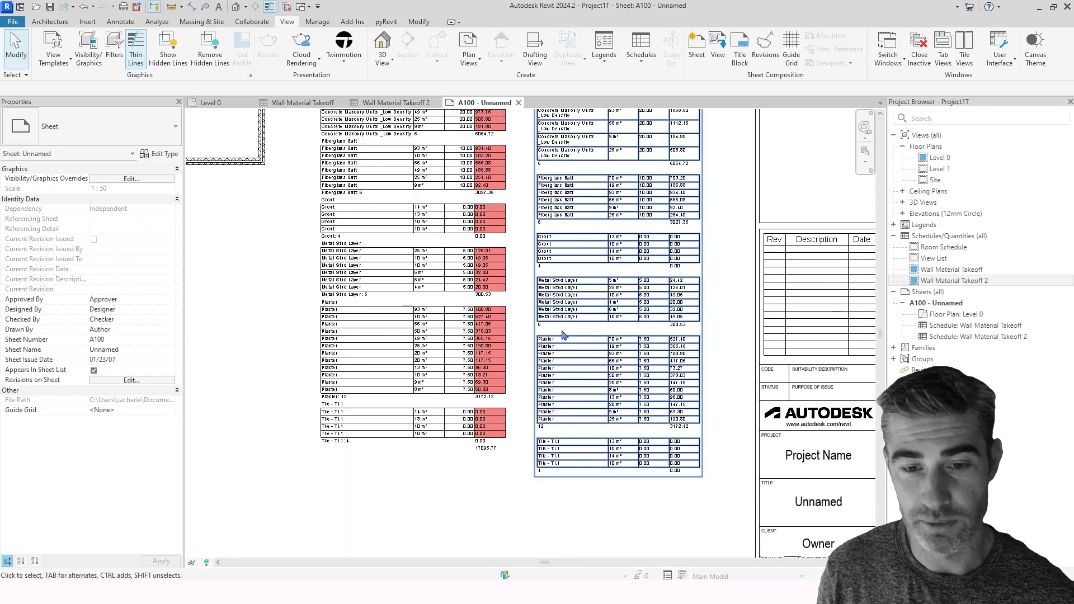
# In the sorting and grouping settings of Wall Material Takeoff 2, enable grand totals showing Totals only and apply it.
pyautogui.scroll(3, 503, 459)
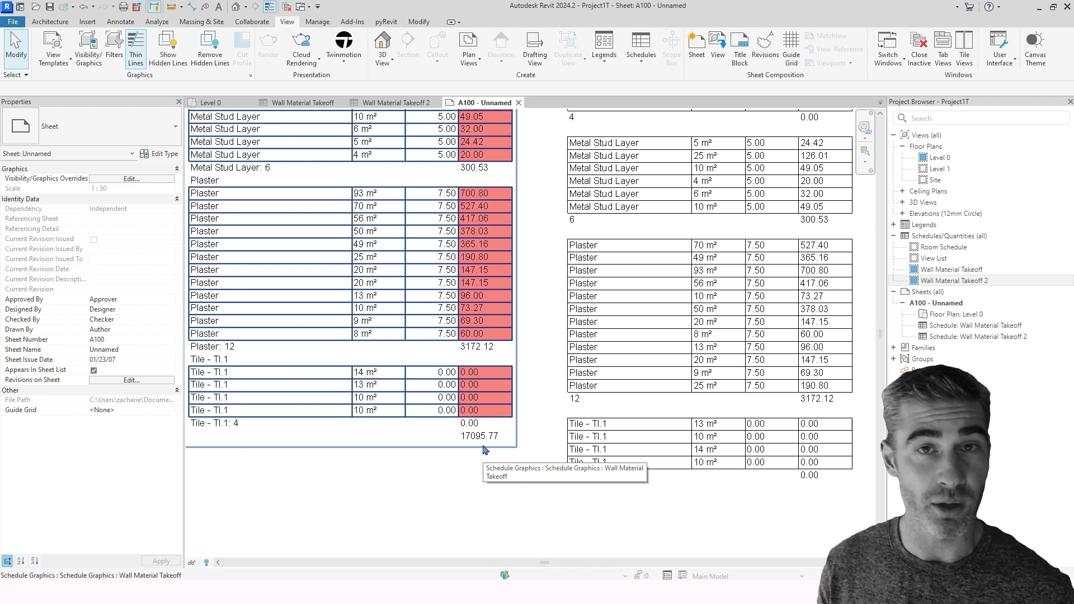
pyautogui.scroll(-4, 484, 450)
pyautogui.scroll(2, 596, 456)
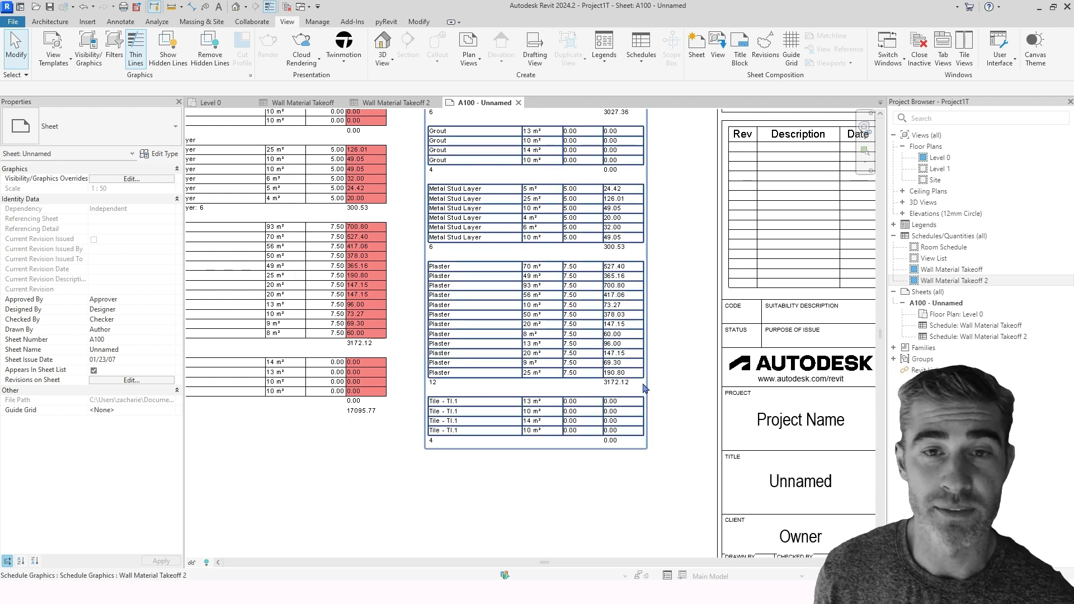
pyautogui.click(401, 104)
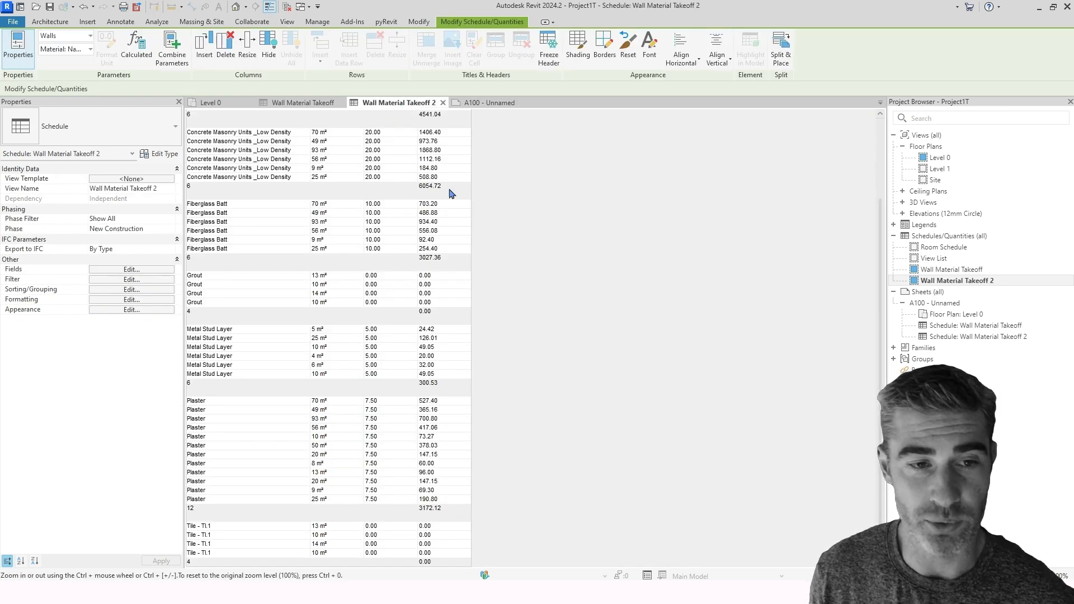
pyautogui.click(131, 300)
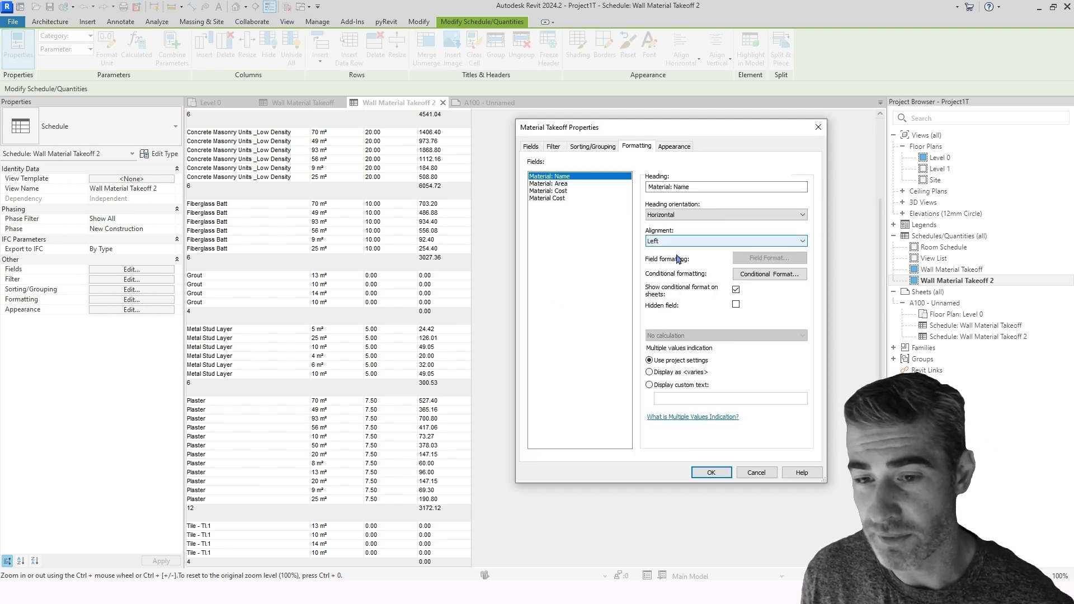
pyautogui.click(597, 149)
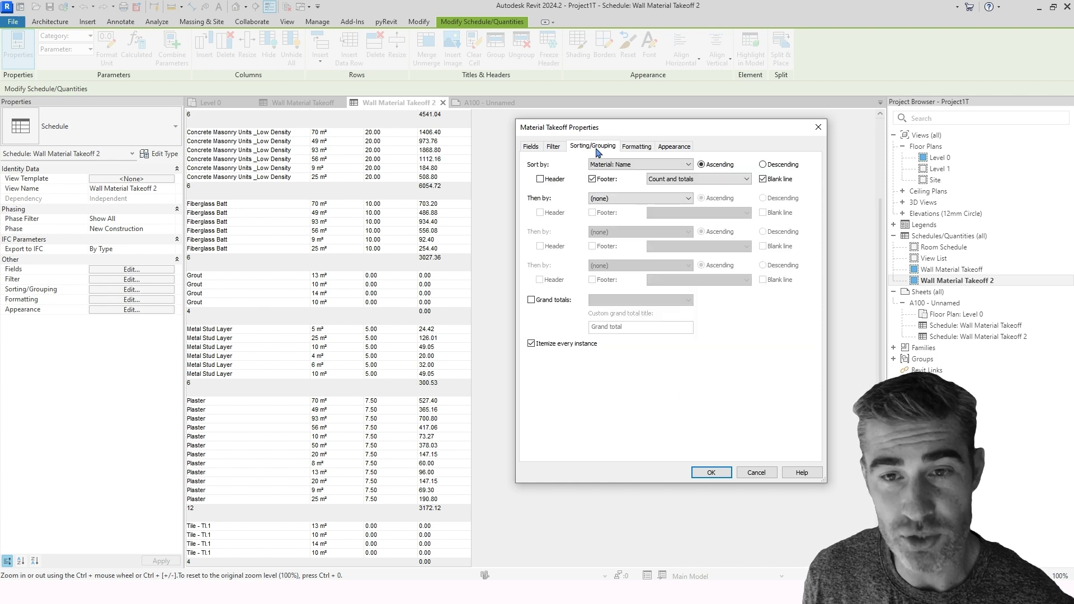
pyautogui.click(531, 300)
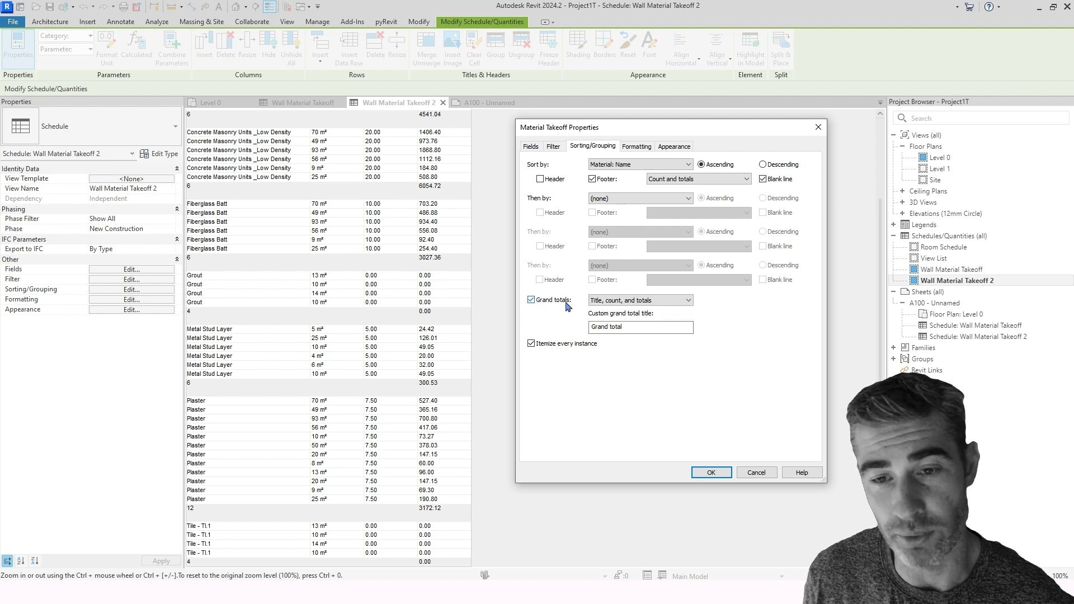
pyautogui.click(677, 301)
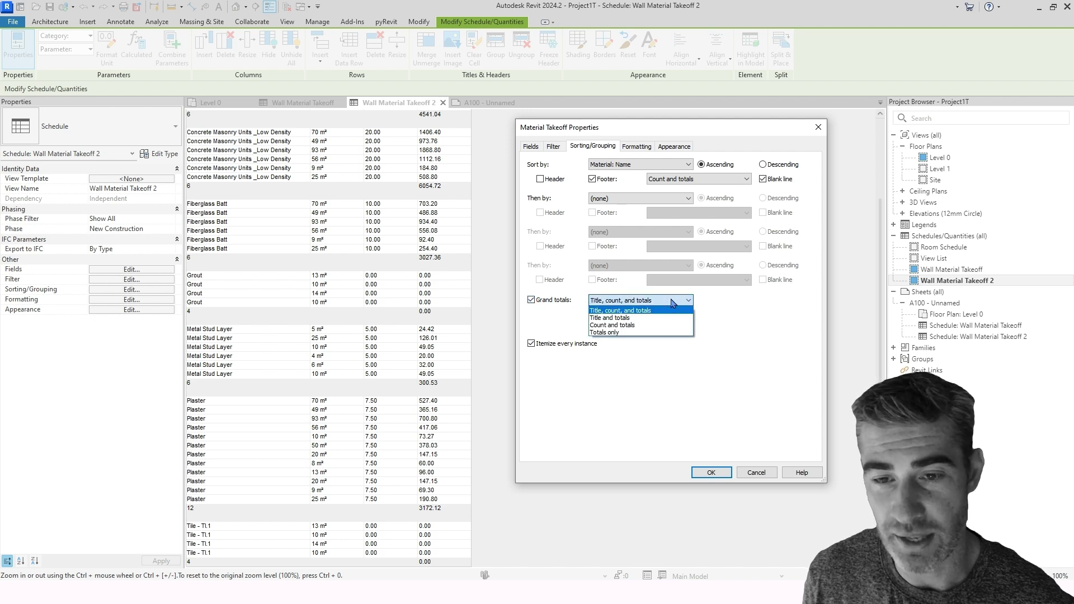
pyautogui.click(626, 333)
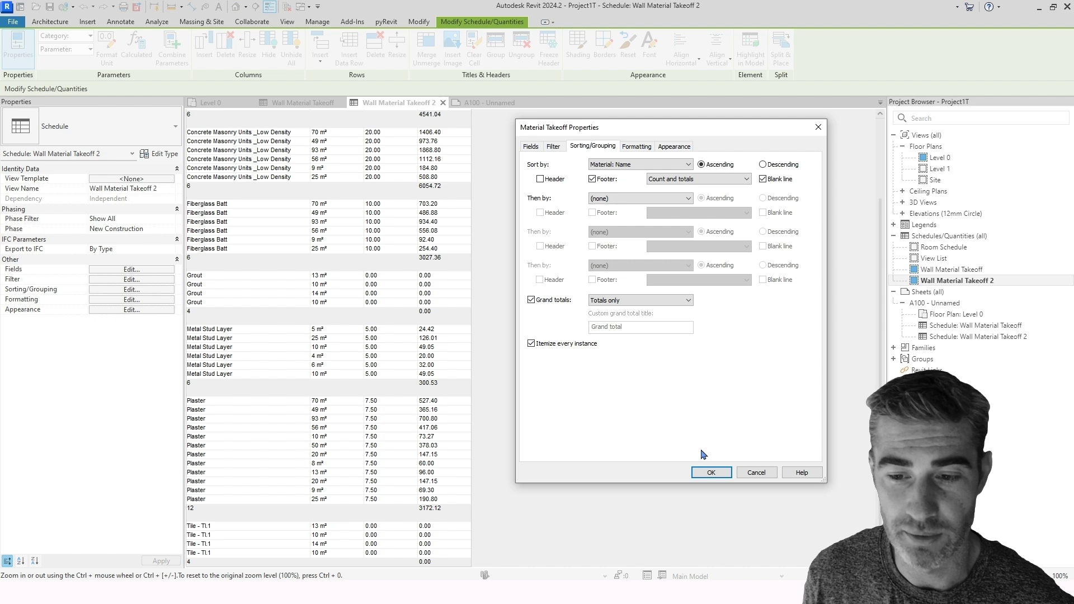
pyautogui.click(711, 472)
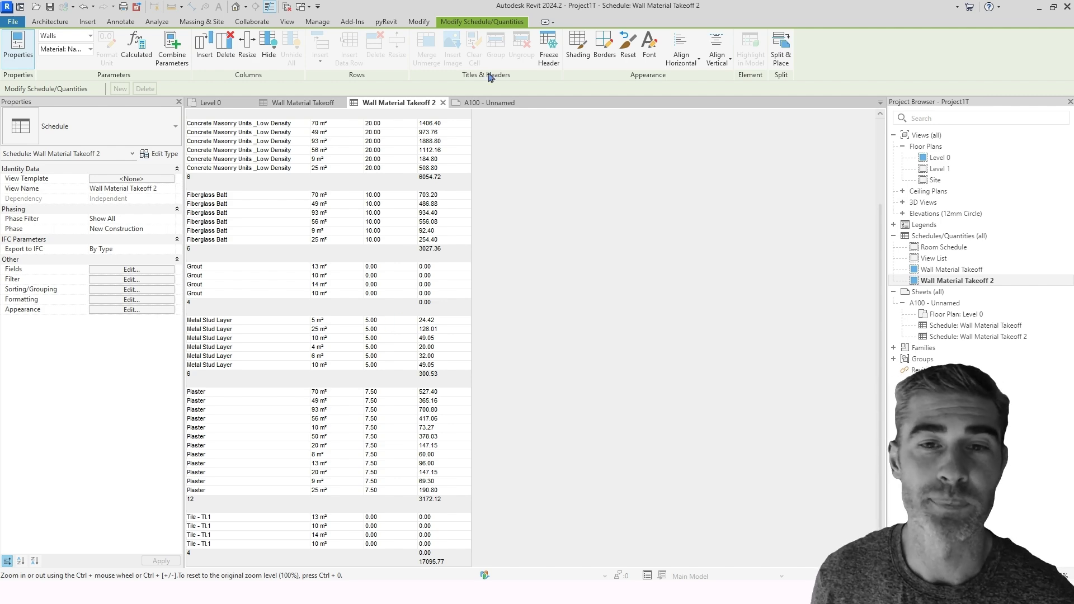
# Check the grand total of Wall Material Takeoff 2 on sheet A100 against the first wall material takeoff.
pyautogui.click(491, 103)
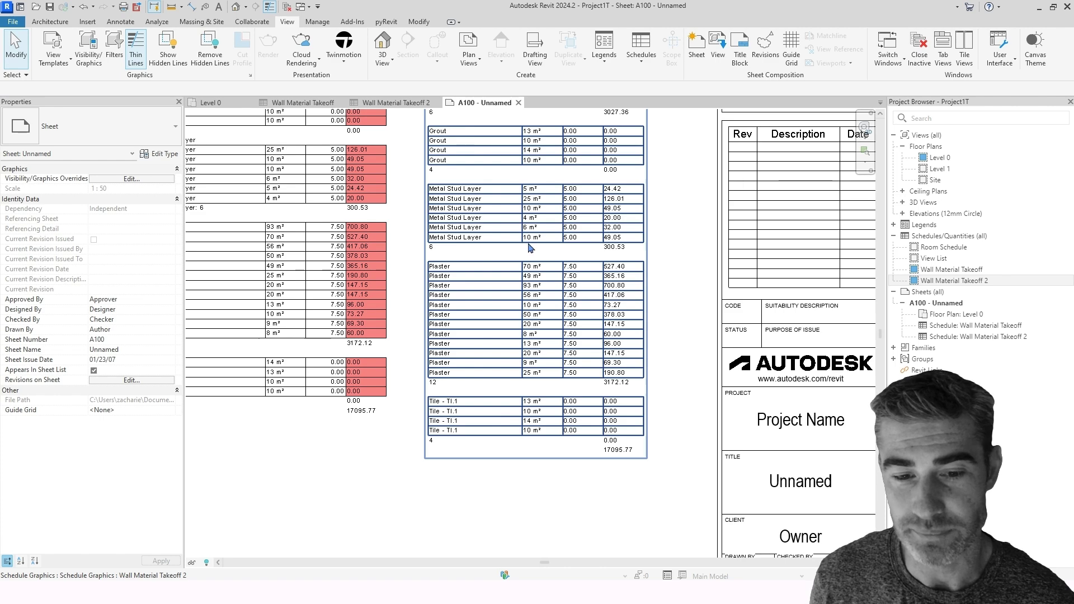
pyautogui.scroll(-2, 528, 243)
pyautogui.moveTo(527, 243); pyautogui.dragTo(526, 308, button='middle')
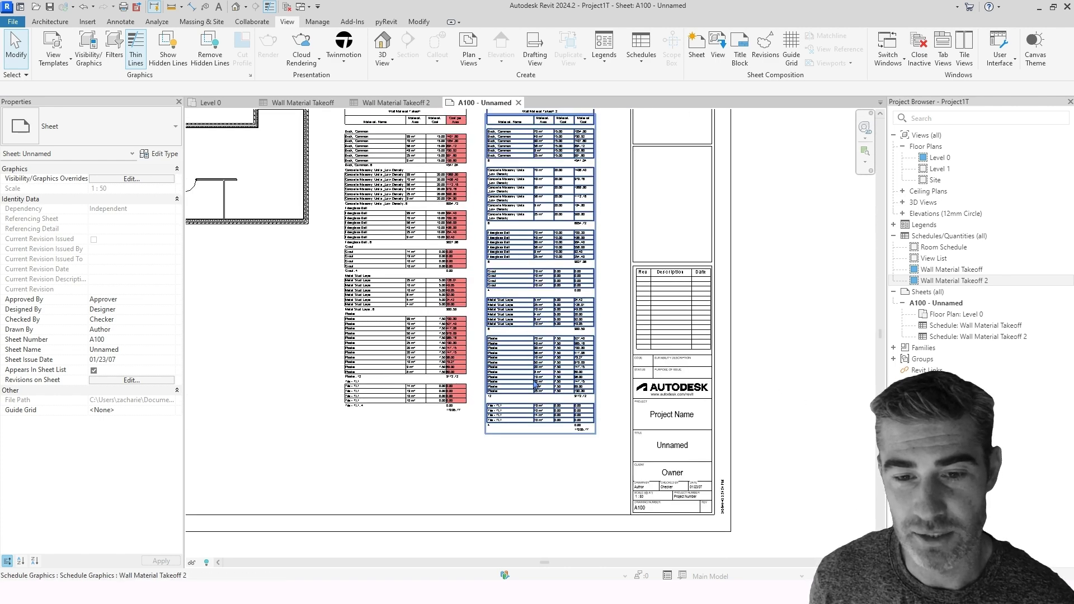
pyautogui.scroll(2, 535, 385)
pyautogui.moveTo(497, 255); pyautogui.dragTo(507, 313, button='middle')
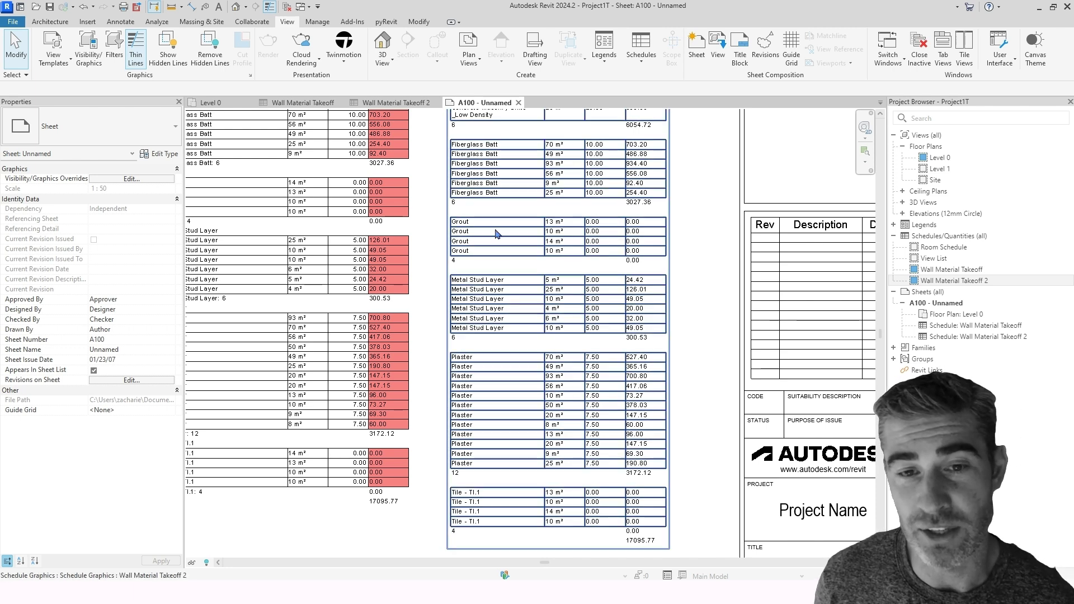
pyautogui.moveTo(563, 411); pyautogui.dragTo(559, 378, button='middle')
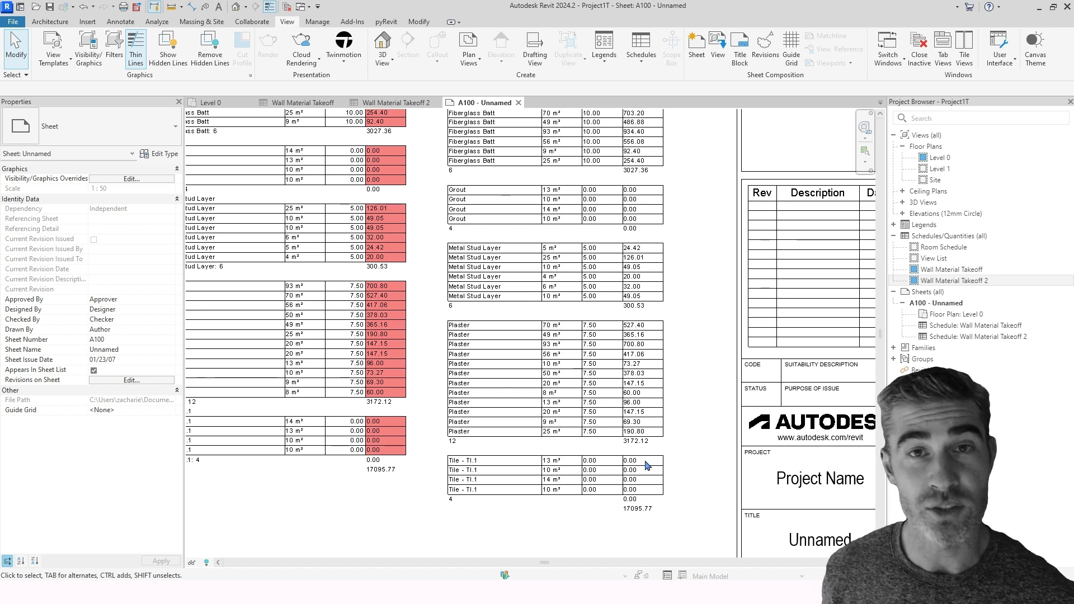
# Activate the Level 0 plan viewport on sheet A100 and open the layer structure of the Wall-Partn_ Wall Tile wall type.
pyautogui.moveTo(647, 465); pyautogui.dragTo(702, 505, button='middle')
pyautogui.scroll(5, 423, 356)
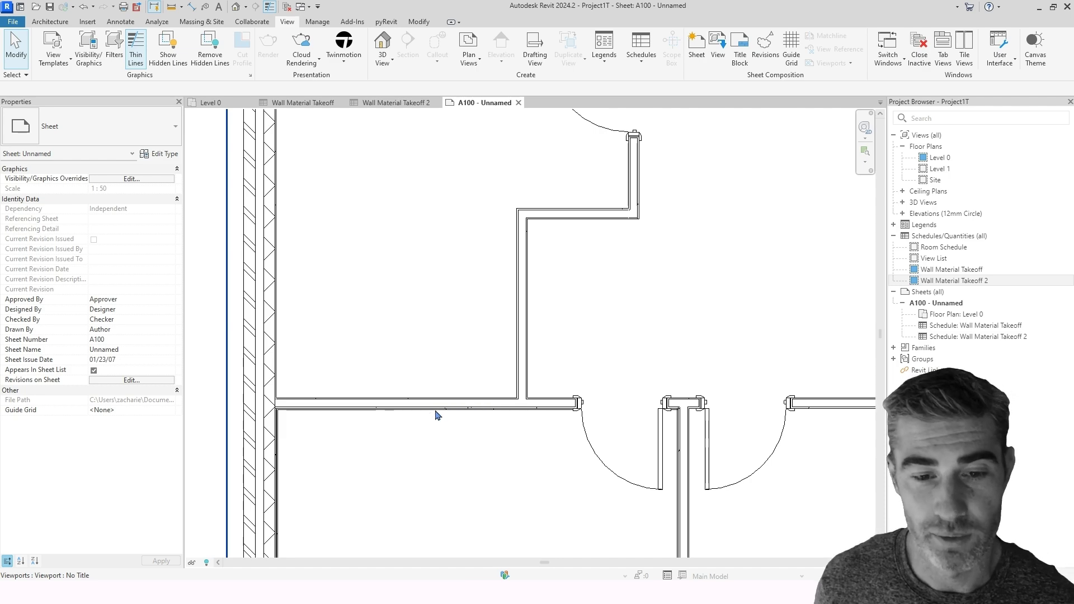
pyautogui.click(436, 413)
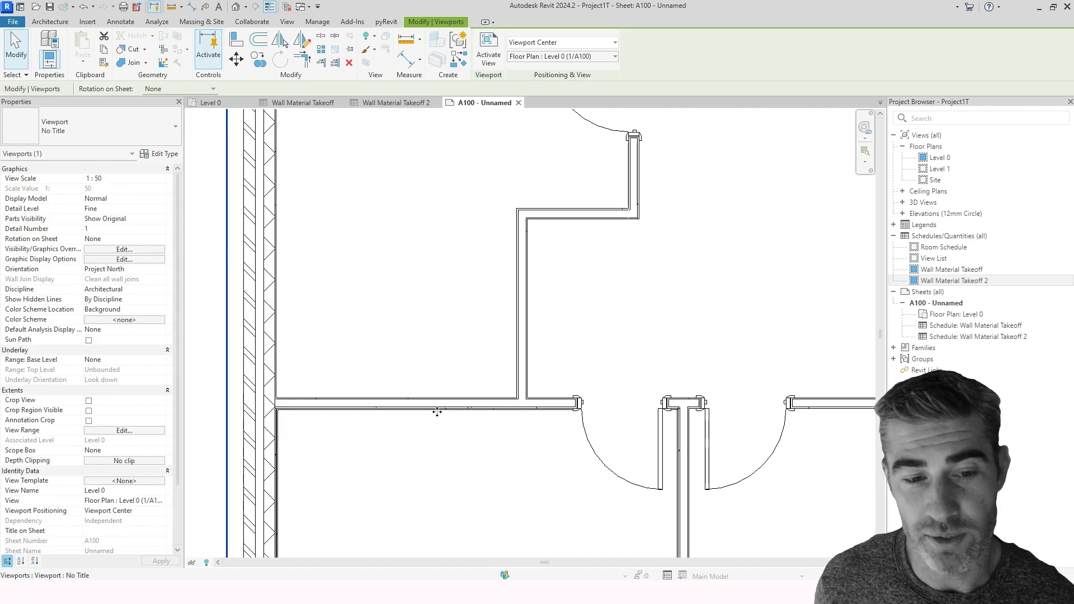
pyautogui.doubleClick(436, 413)
pyautogui.click(441, 414)
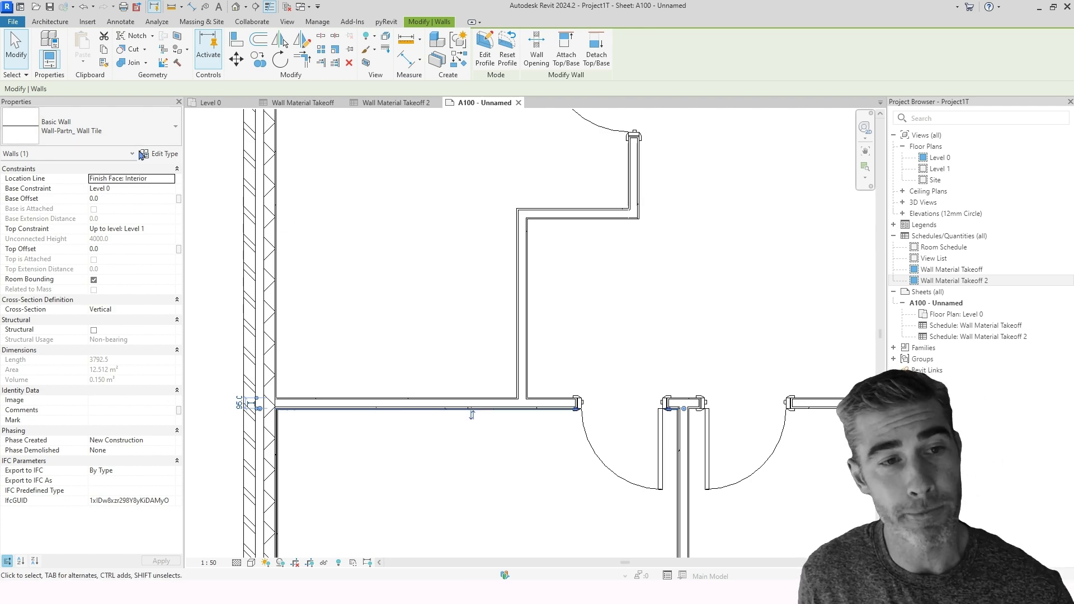
pyautogui.click(168, 157)
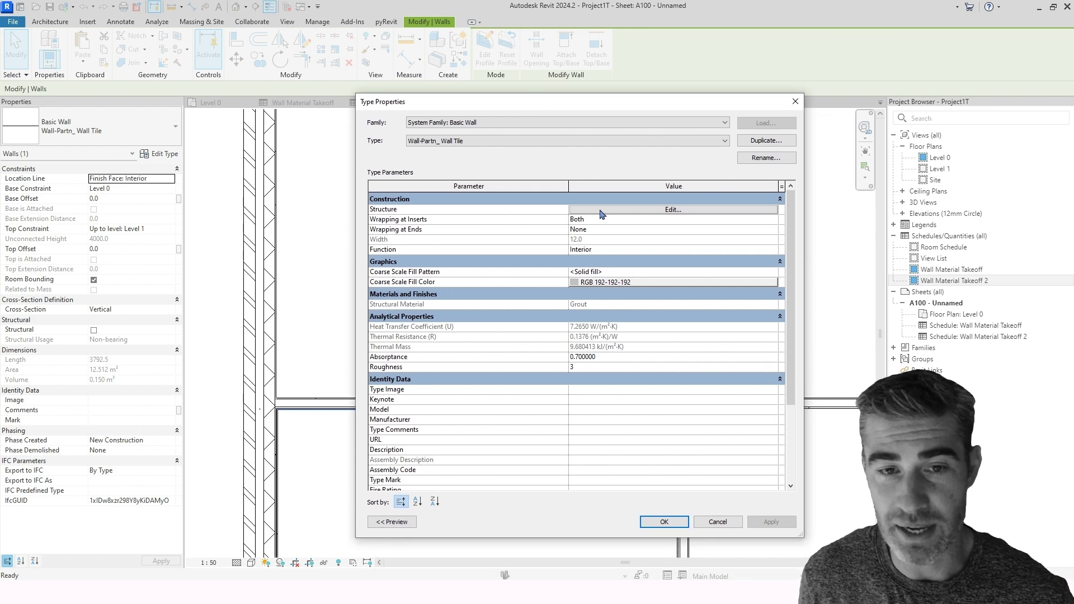
pyautogui.click(601, 210)
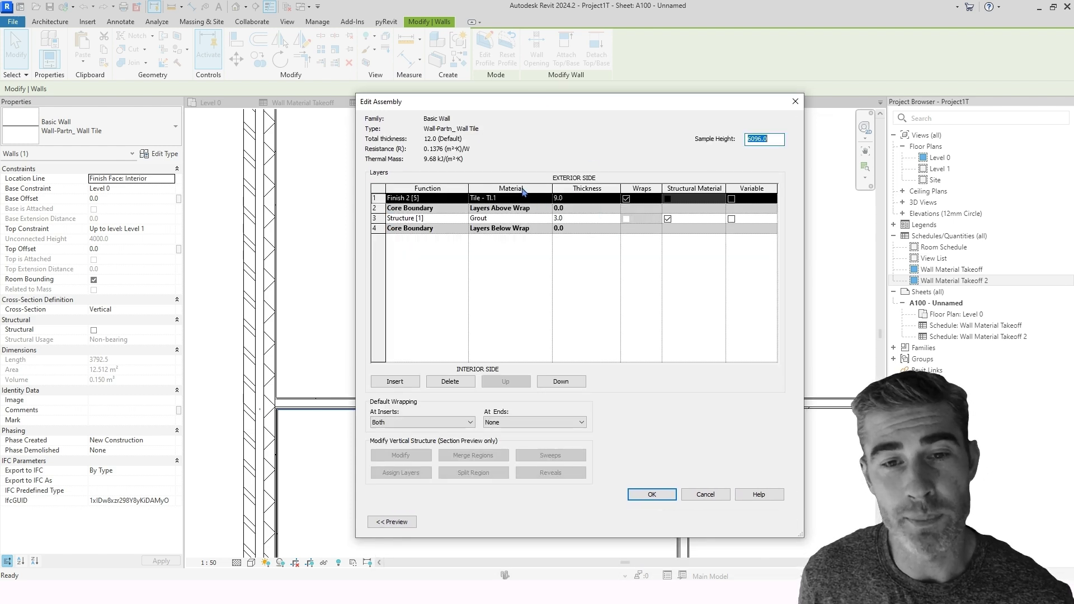
# Set the cost of the finish layer's Tile - Tl.1 material to 50.
pyautogui.click(547, 199)
pyautogui.click(547, 199)
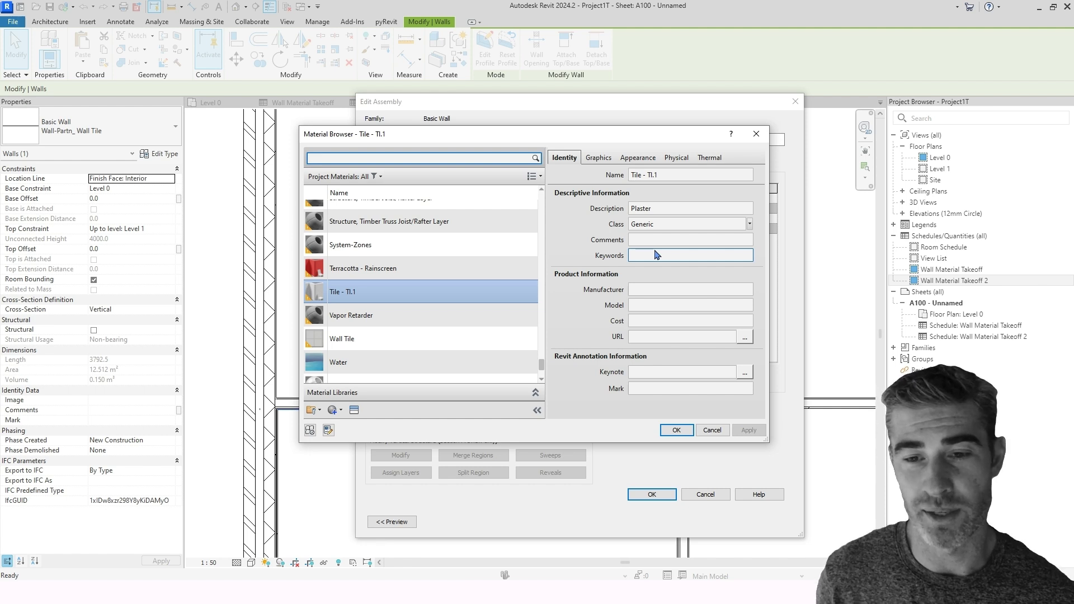
pyautogui.click(668, 322)
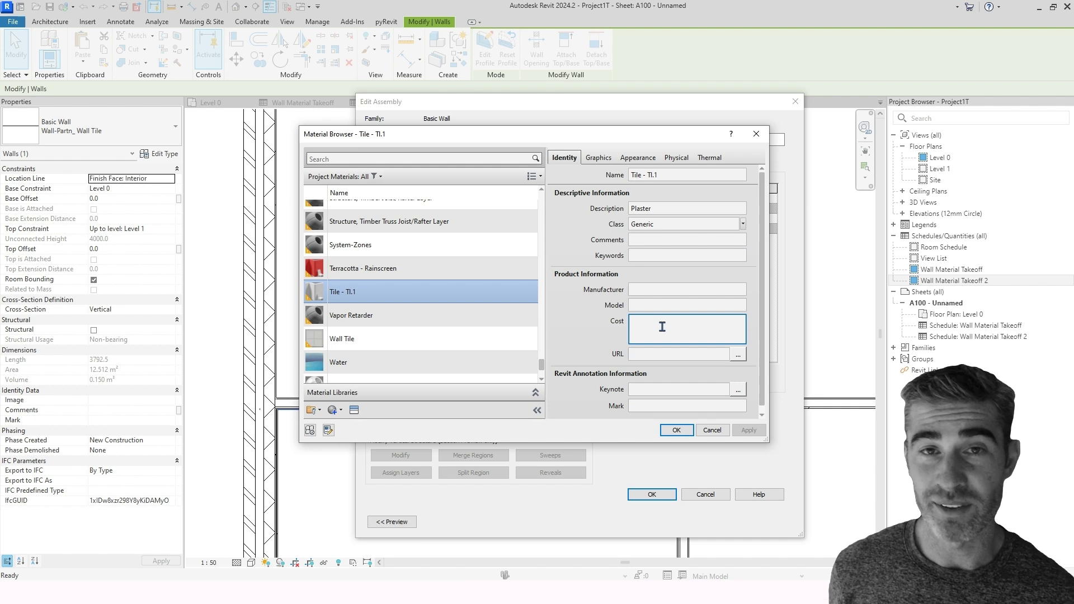
pyautogui.write('50.')
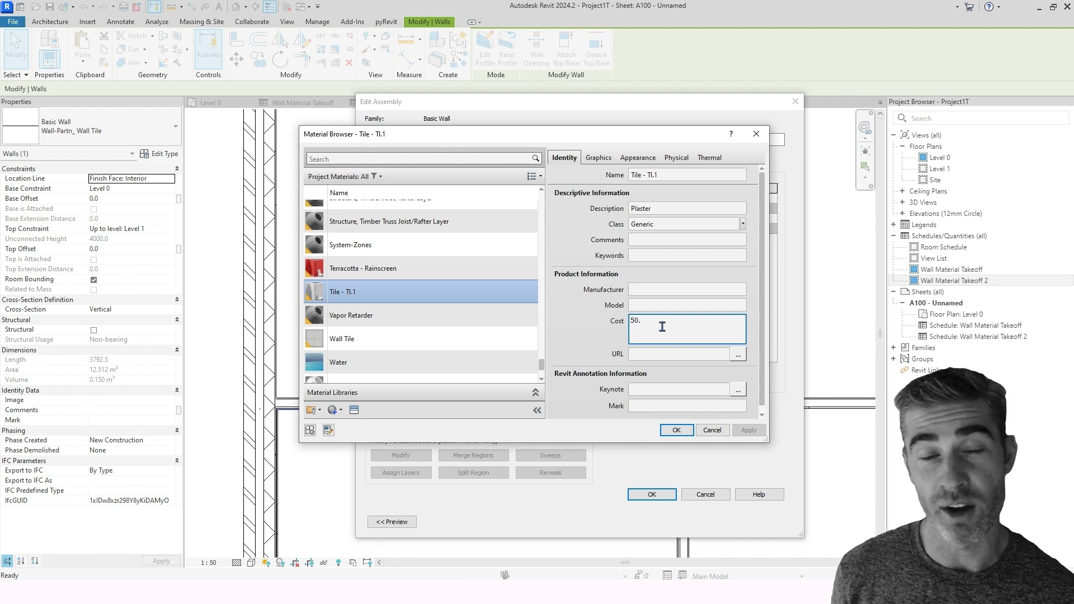
pyautogui.click(675, 431)
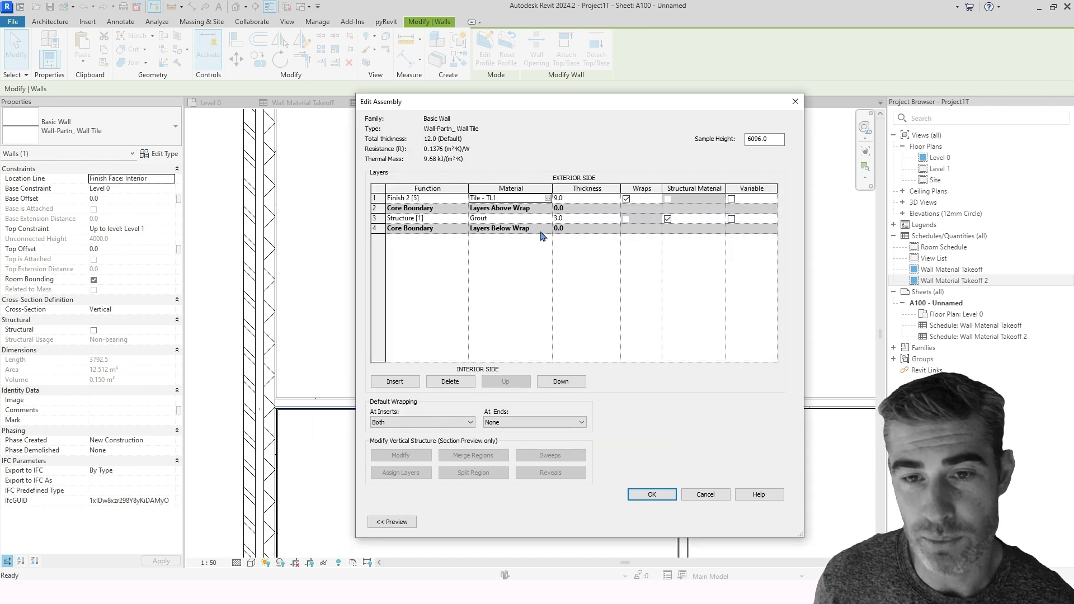
# Set the cost of the structure layer's Grout material to 2.50 and accept the wall type changes.
pyautogui.click(523, 219)
pyautogui.click(547, 218)
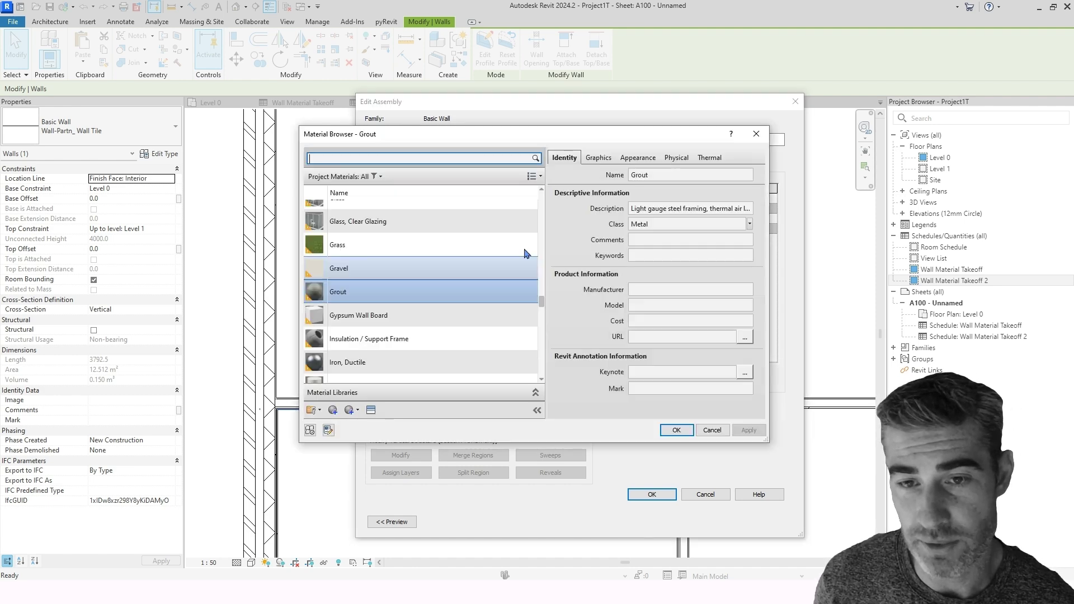
pyautogui.click(654, 321)
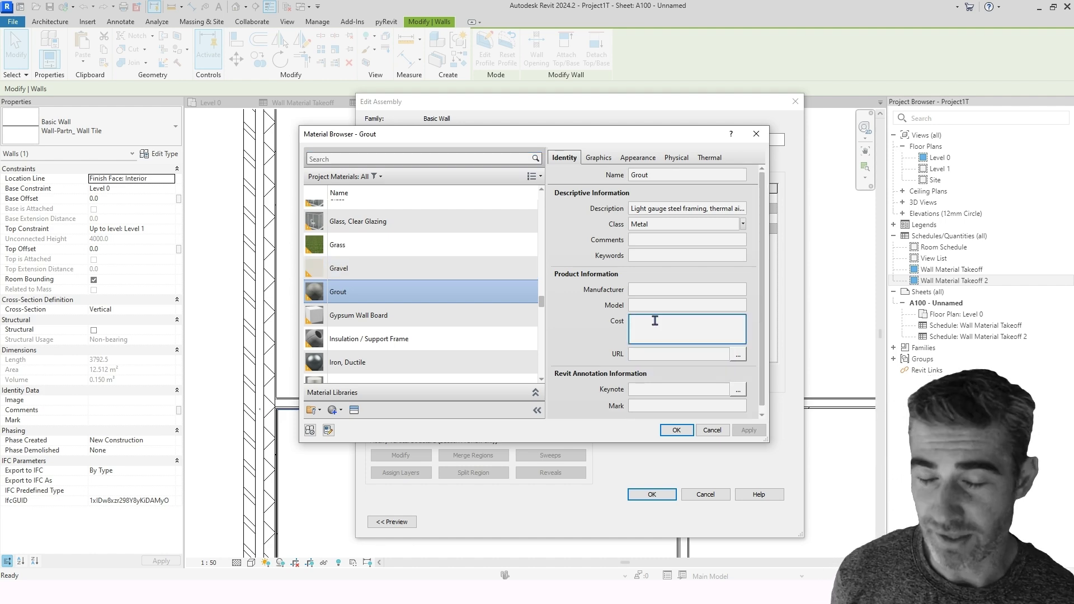
pyautogui.write('2.')
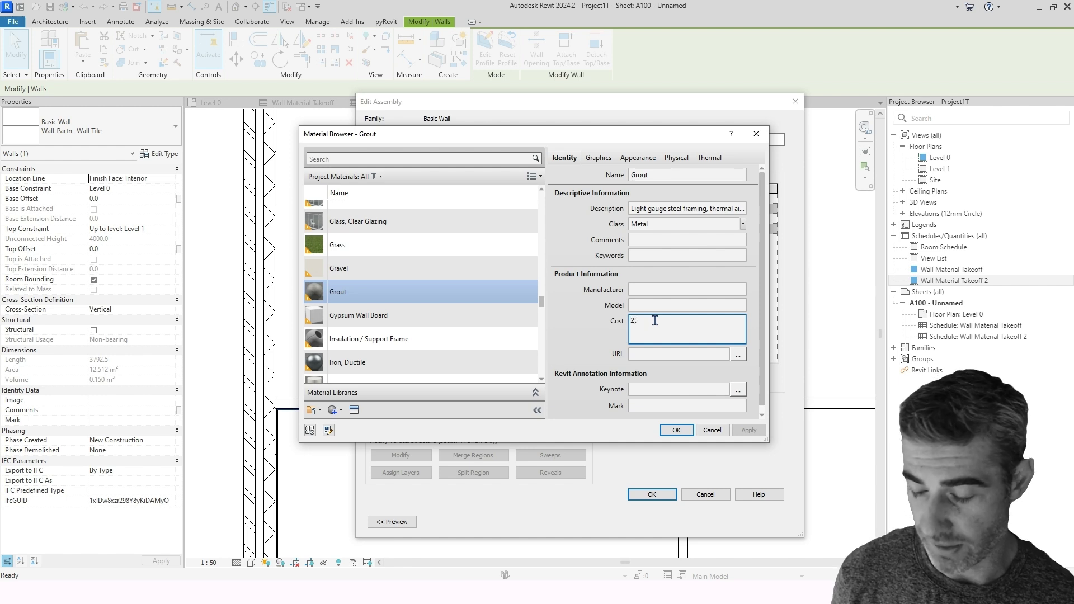
pyautogui.write('50')
pyautogui.click(599, 323)
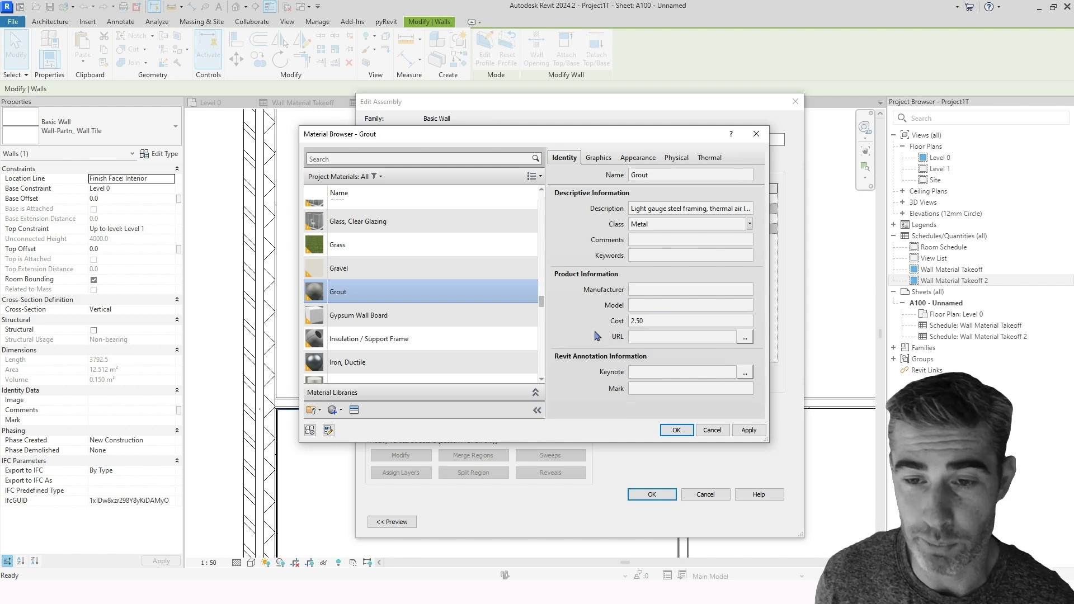
pyautogui.click(677, 429)
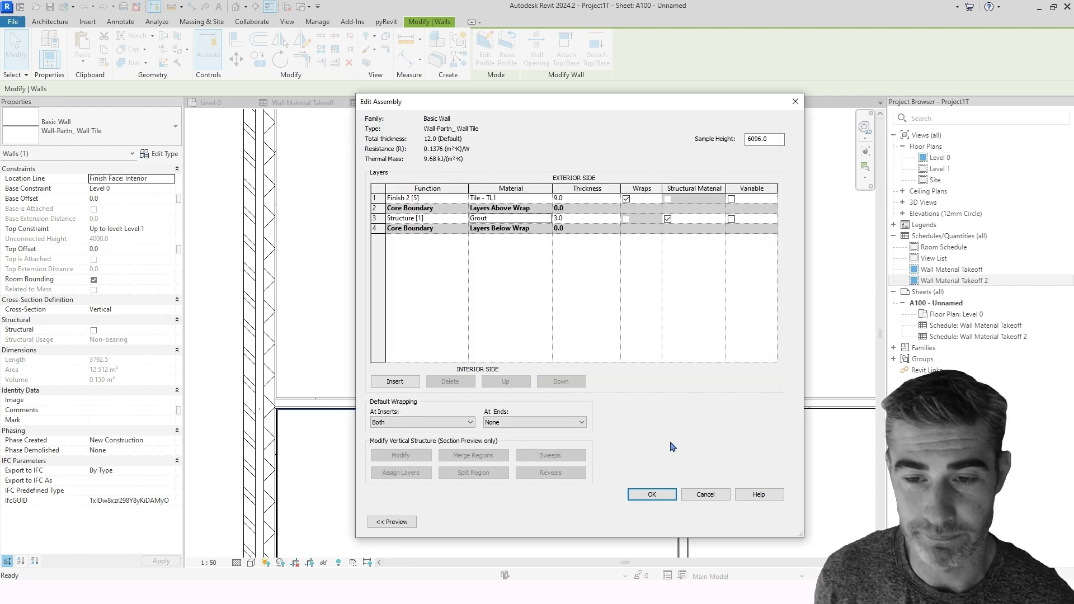
pyautogui.click(652, 494)
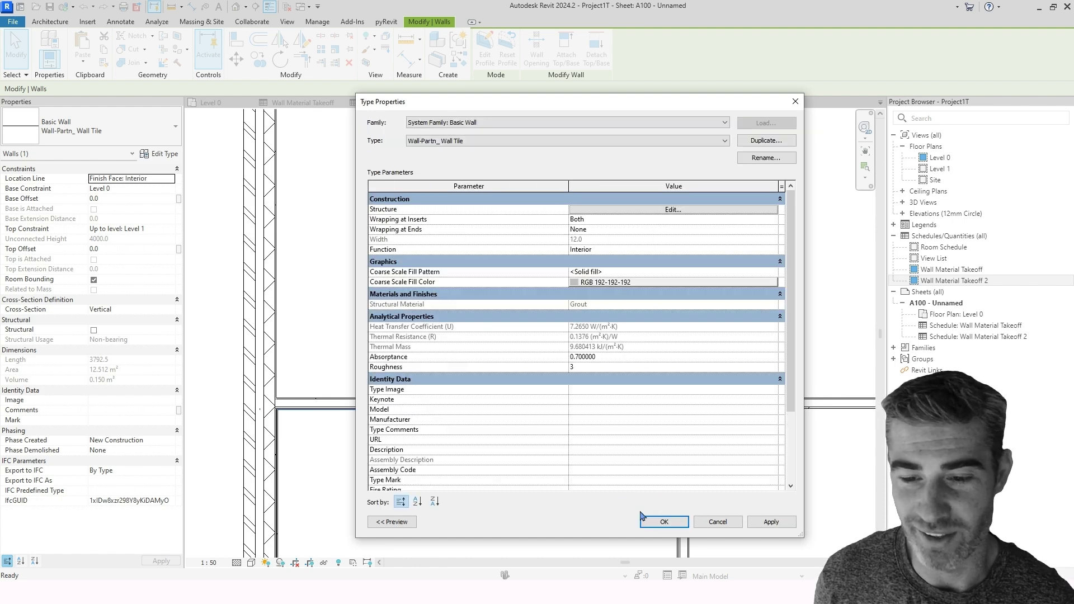
pyautogui.click(664, 521)
# On sheet A100, check the Grout and Tile - Tl.1 costs, group totals and grand total in the wall material takeoffs.
pyautogui.scroll(-1, 545, 451)
pyautogui.moveTo(545, 450); pyautogui.dragTo(504, 360, button='middle')
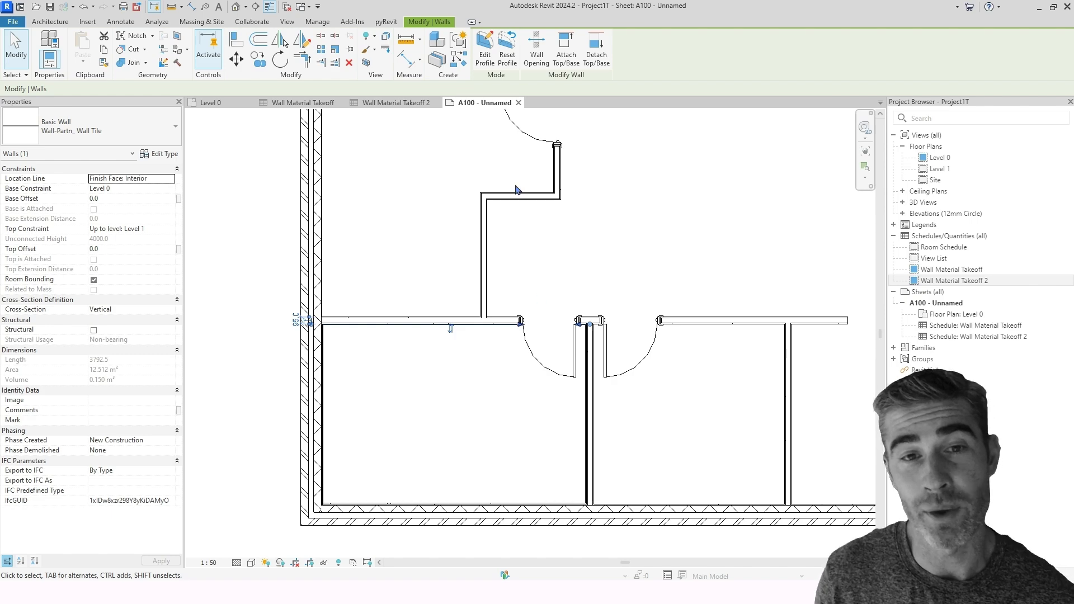
pyautogui.scroll(-2, 493, 207)
pyautogui.moveTo(699, 319); pyautogui.dragTo(278, 298, button='middle')
pyautogui.scroll(2, 278, 298)
pyautogui.moveTo(568, 312); pyautogui.dragTo(388, 259, button='middle')
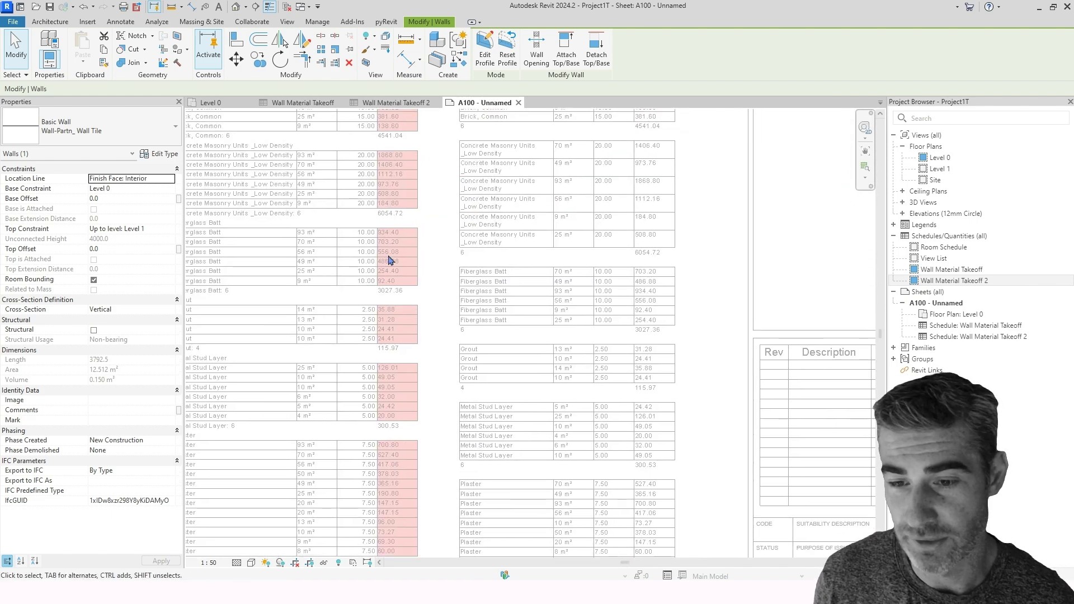
pyautogui.scroll(-1, 563, 263)
pyautogui.press('Escape')
pyautogui.scroll(4, 582, 285)
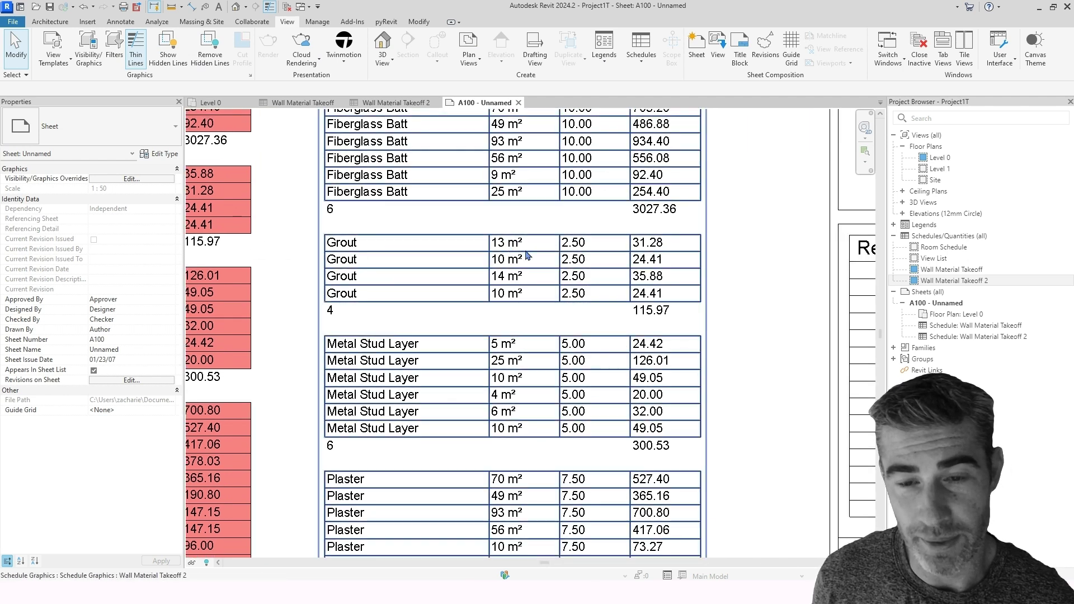
pyautogui.moveTo(566, 259); pyautogui.dragTo(569, 272, button='middle')
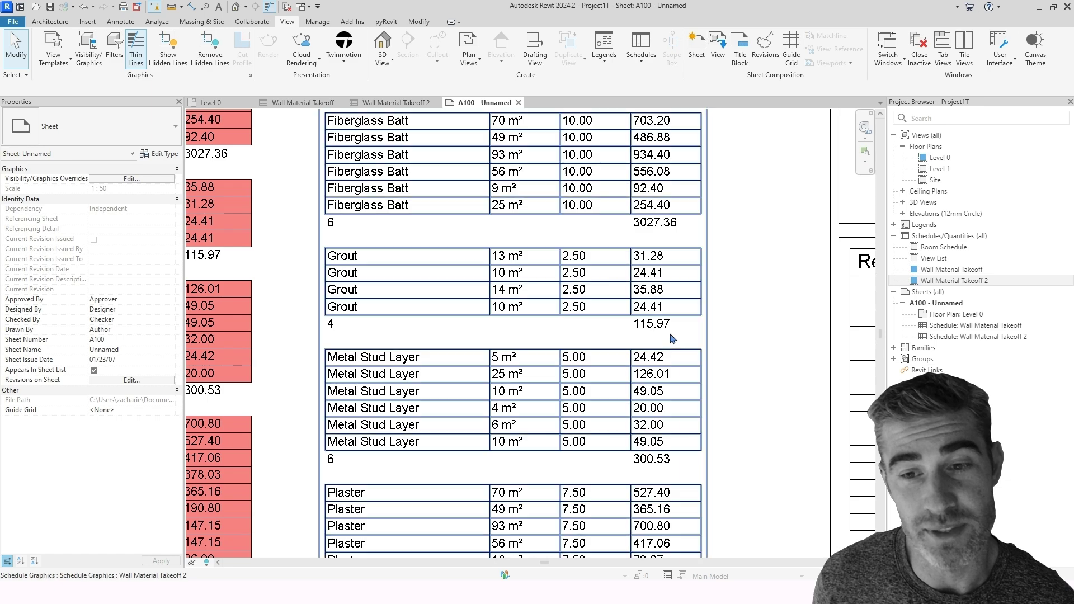
pyautogui.scroll(-3, 653, 290)
pyautogui.scroll(3, 642, 445)
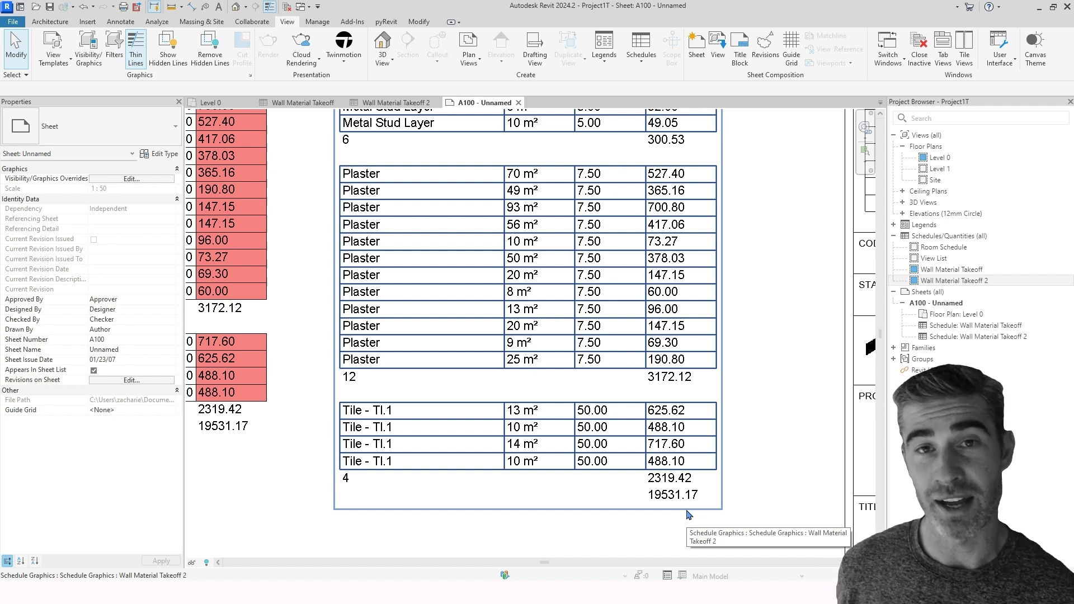
# Activate the Level 0 plan viewport on sheet A100 around the small room next to the tiled room.
pyautogui.scroll(-5, 661, 414)
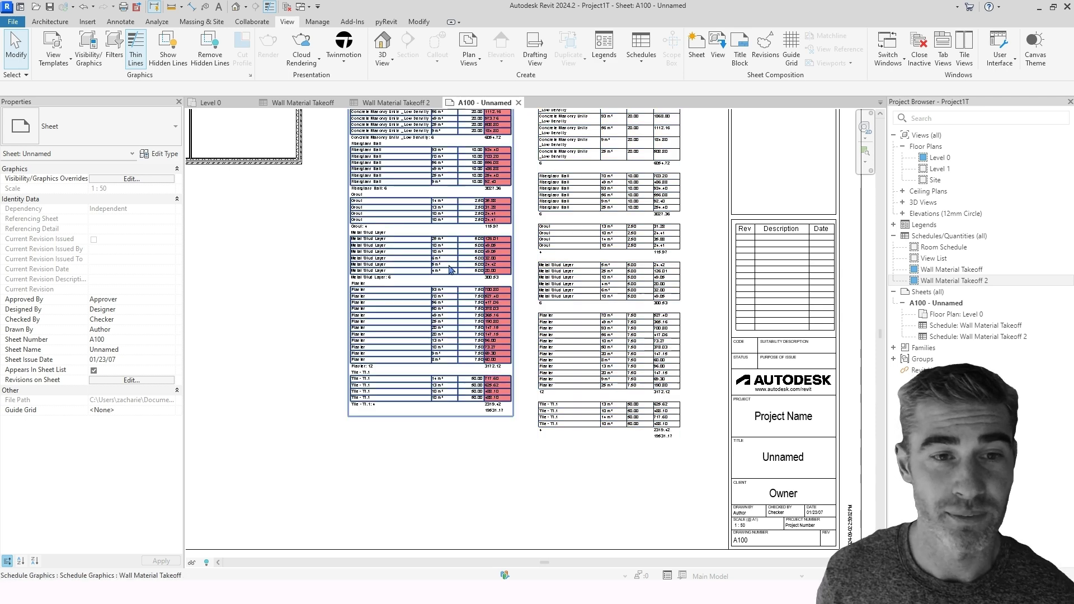
pyautogui.moveTo(577, 317); pyautogui.dragTo(686, 343, button='middle')
pyautogui.scroll(4, 535, 228)
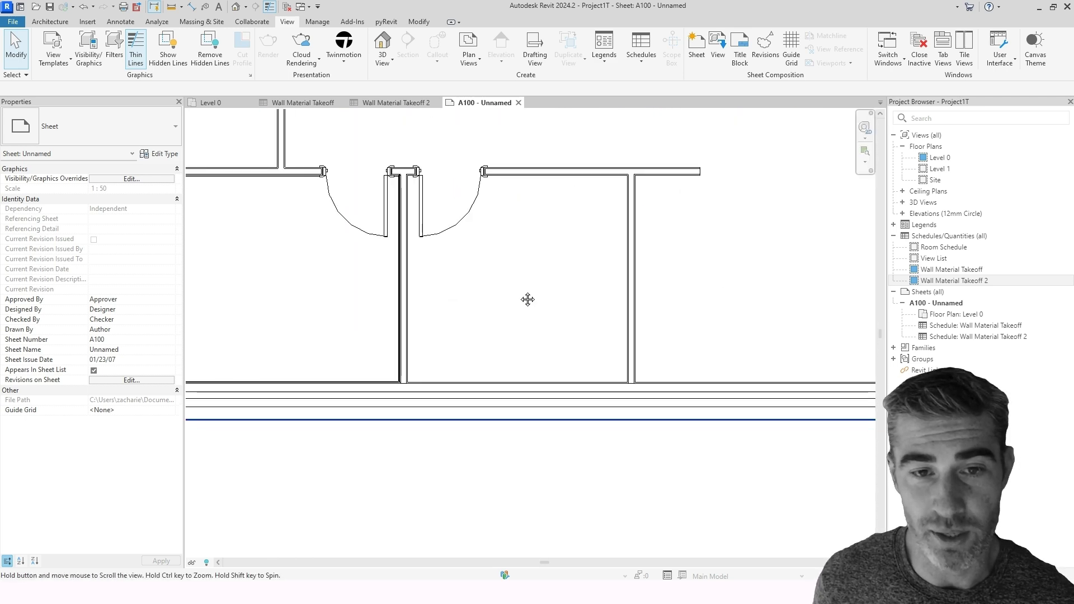
pyautogui.moveTo(510, 289); pyautogui.dragTo(499, 422, button='middle')
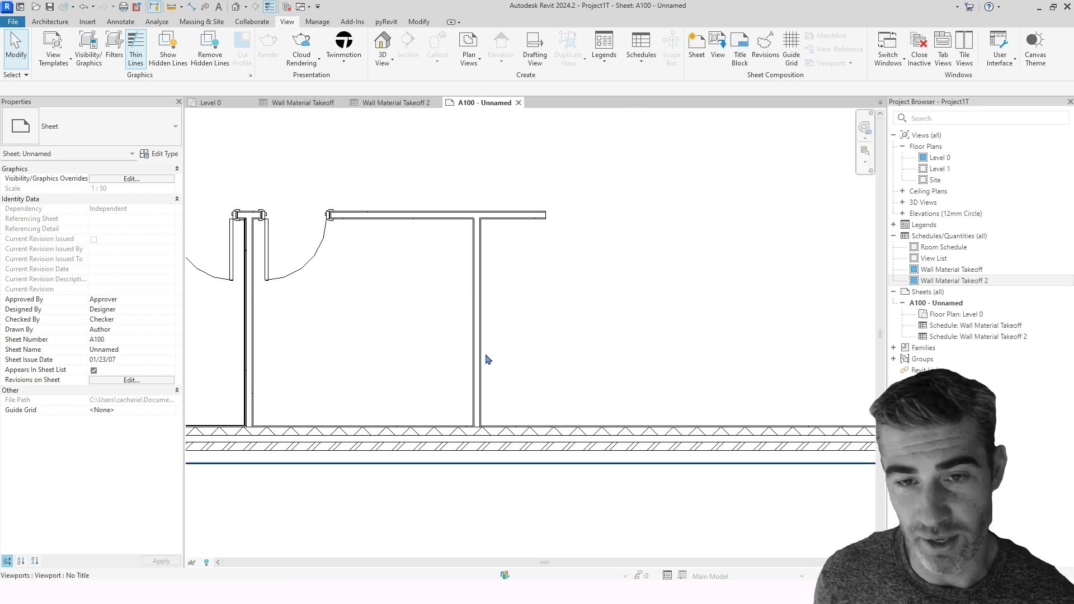
pyautogui.click(51, 23)
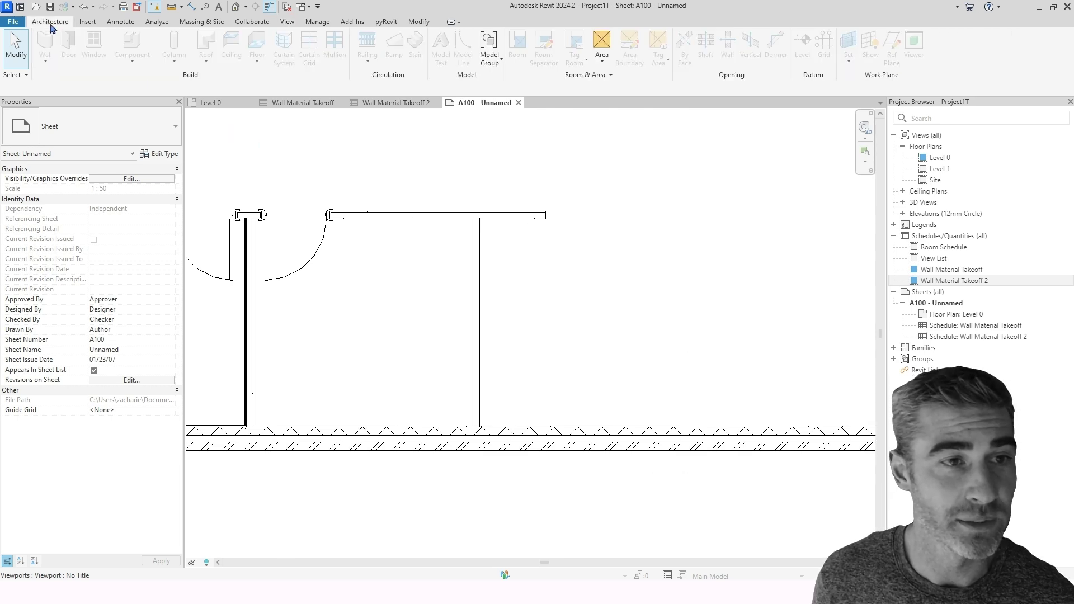
pyautogui.doubleClick(400, 271)
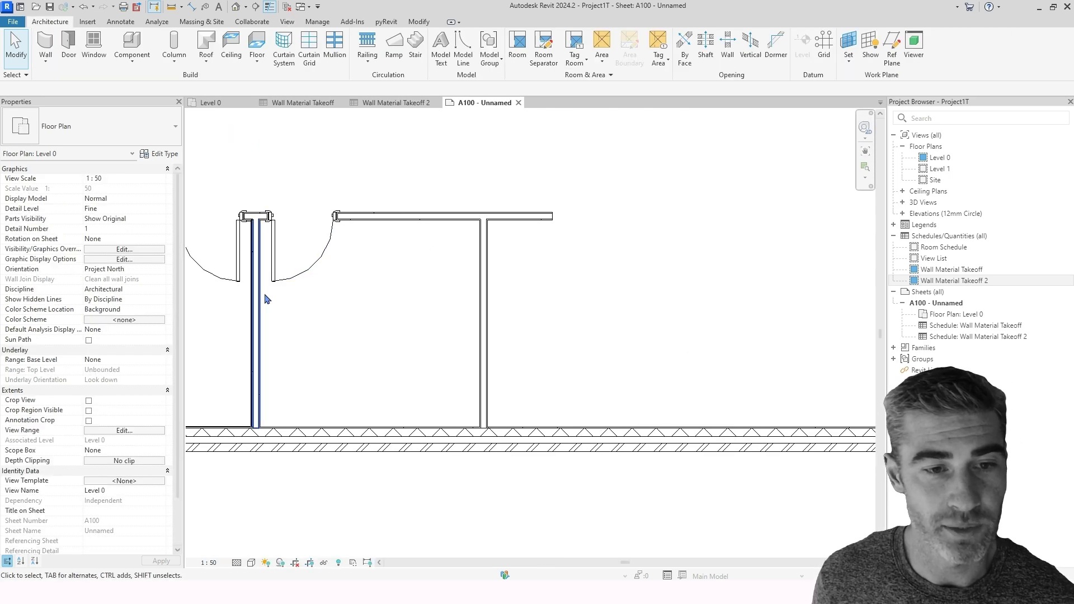
# Create parts from the Wall-Partn_ Wall Tile wall on the partition between the two small rooms, and clear the selection.
pyautogui.scroll(2, 251, 296)
pyautogui.click(252, 295)
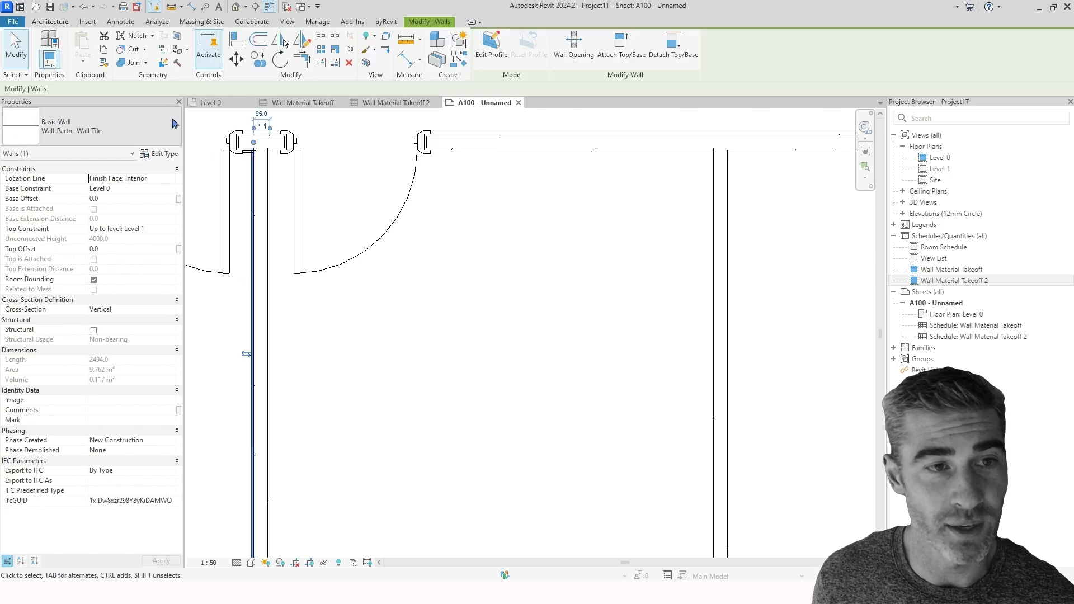
pyautogui.click(434, 60)
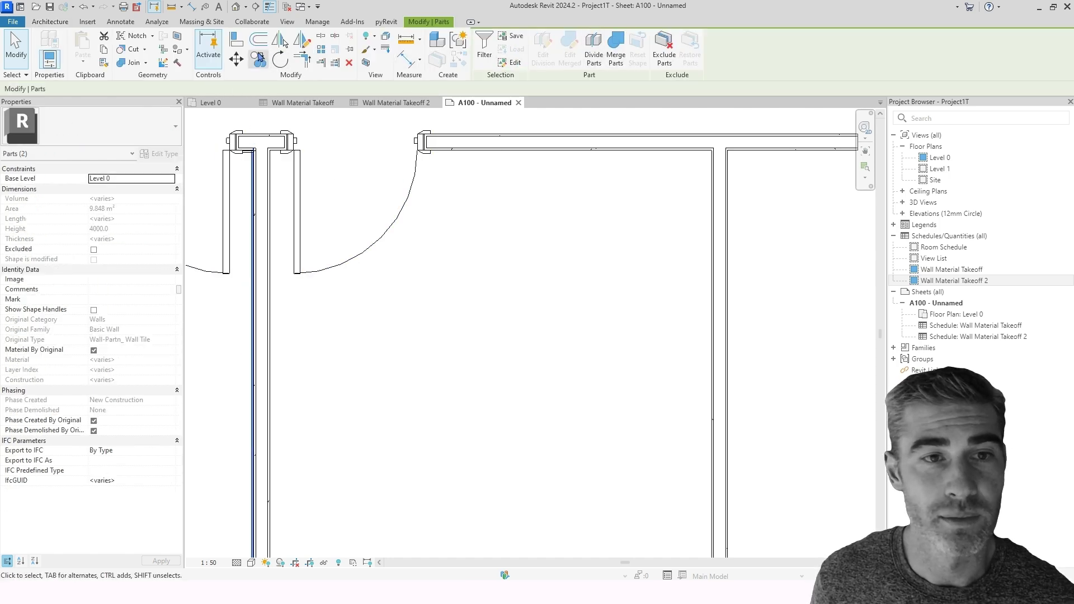
pyautogui.scroll(1, 453, 187)
pyautogui.scroll(-2, 458, 218)
pyautogui.press('Escape')
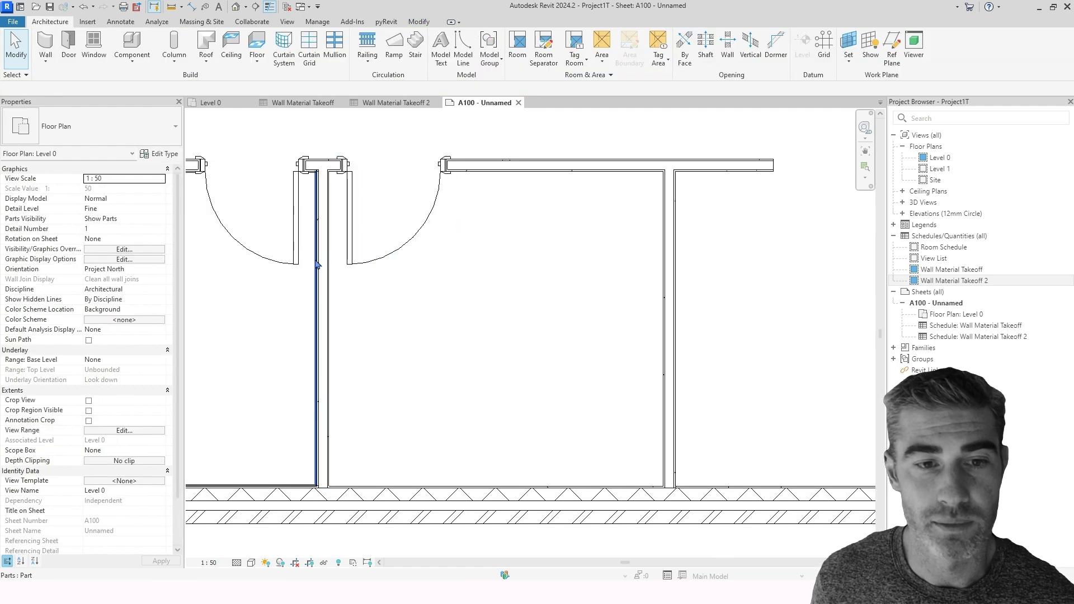
# Create similar Wall-Partn_ Wall Tile walls as a rectangle along the inner faces of the small room beside the tiled room.
pyautogui.moveTo(269, 282); pyautogui.dragTo(360, 224, button='middle')
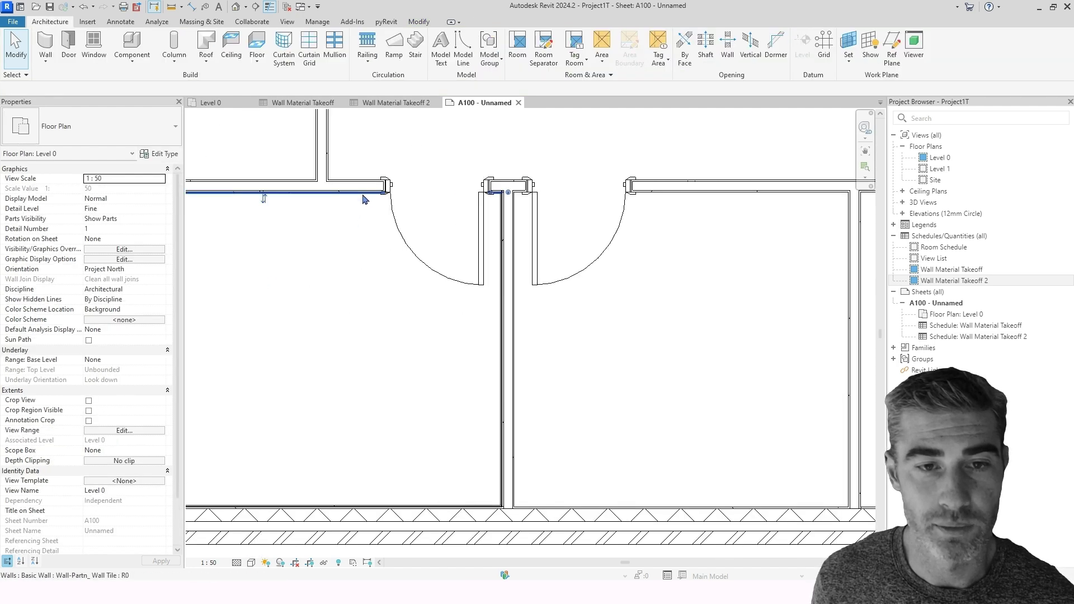
pyautogui.click(362, 195)
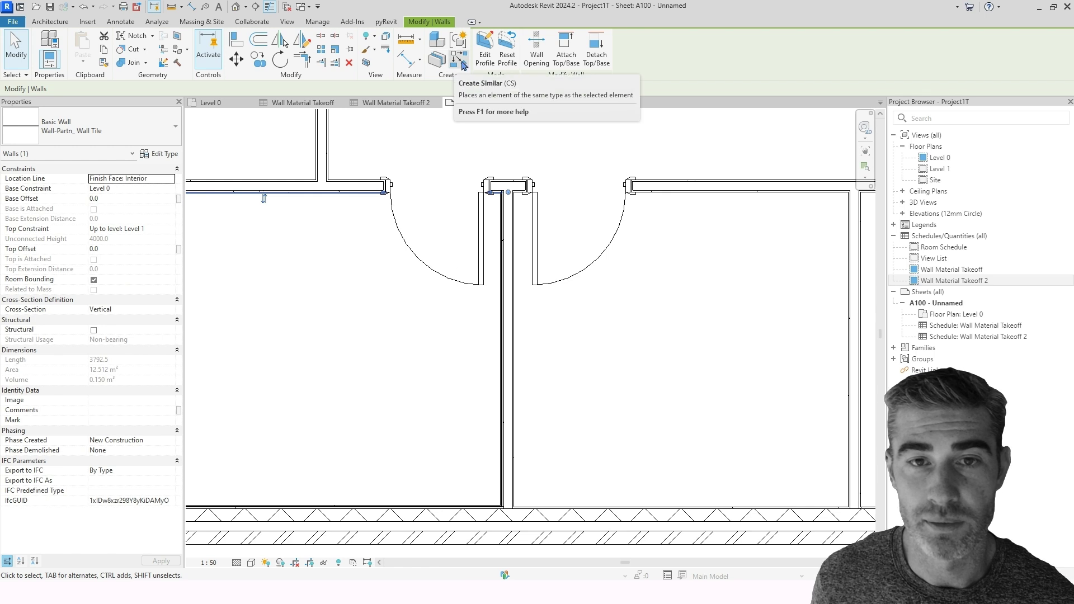
pyautogui.click(462, 66)
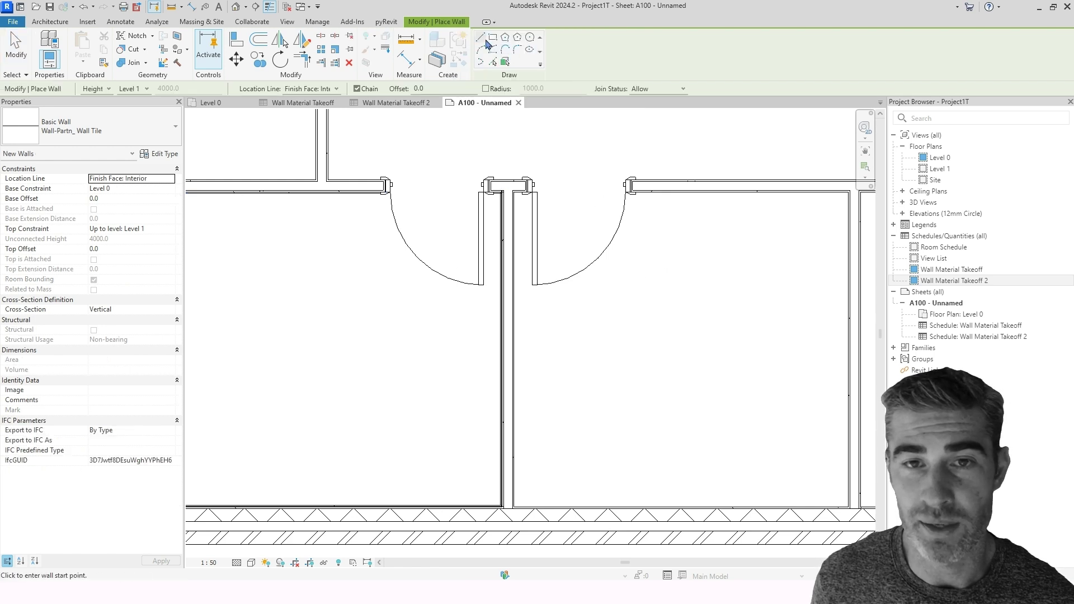
pyautogui.scroll(5, 506, 190)
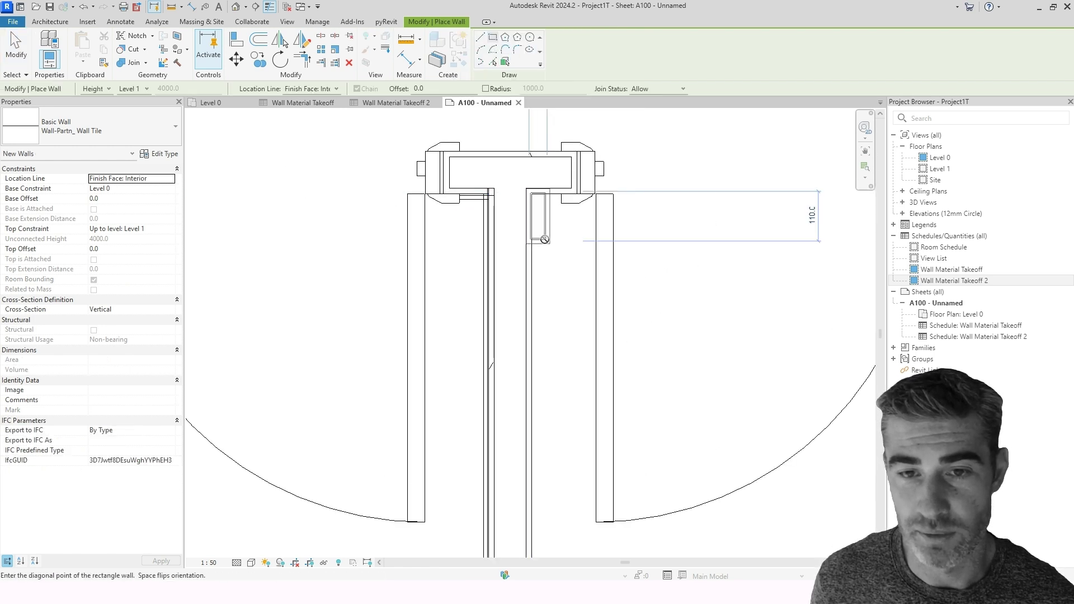
pyautogui.scroll(-6, 582, 274)
pyautogui.moveTo(765, 435); pyautogui.dragTo(473, 180, button='middle')
pyautogui.scroll(-1, 474, 186)
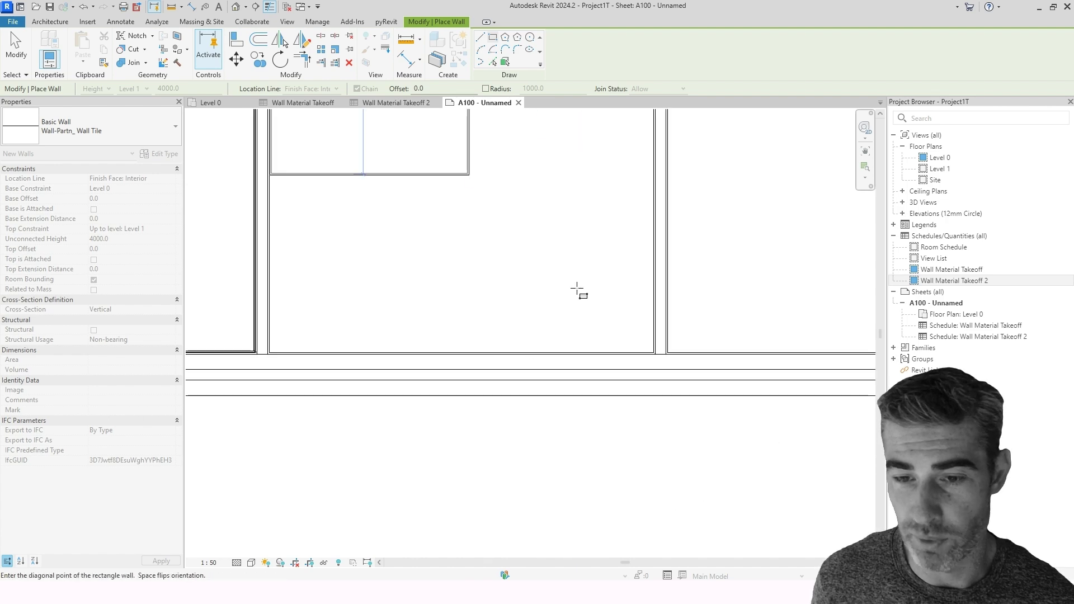
pyautogui.scroll(3, 626, 329)
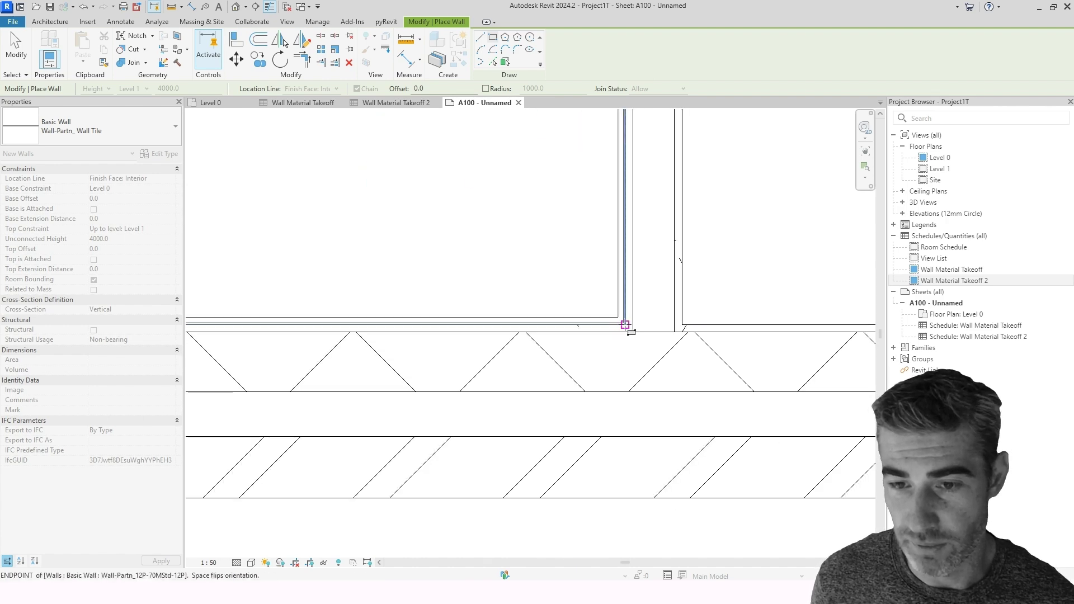
pyautogui.press('Escape')
pyautogui.press('Escape')
# Deactivate the viewport and examine the tile rows, counts, group total and grand total in the wall material takeoffs on the sheet.
pyautogui.scroll(-5, 599, 347)
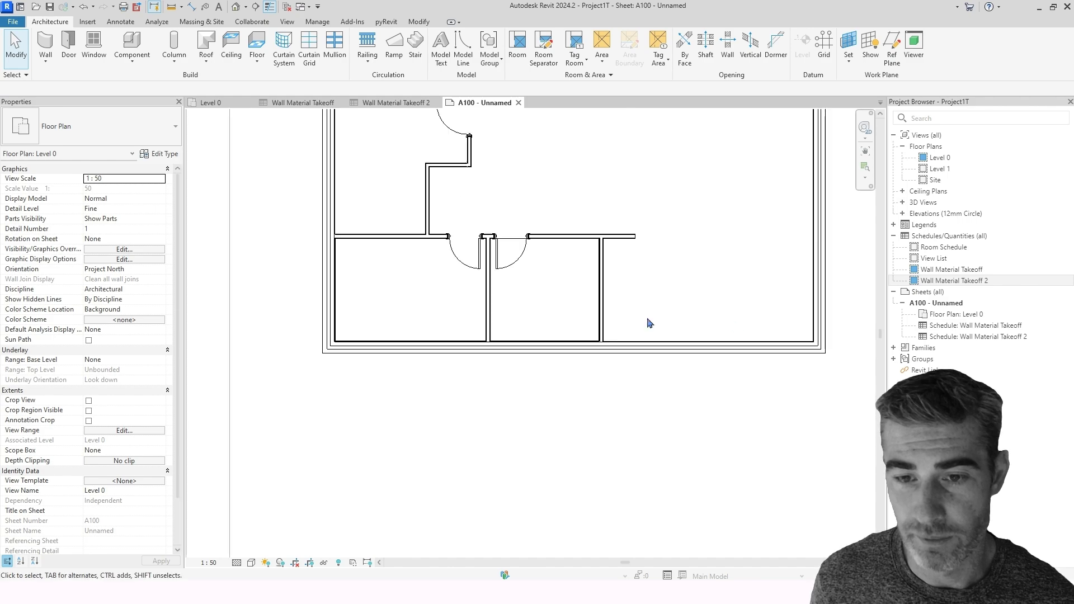
pyautogui.moveTo(599, 347); pyautogui.dragTo(504, 300, button='middle')
pyautogui.scroll(-4, 504, 300)
pyautogui.scroll(5, 649, 391)
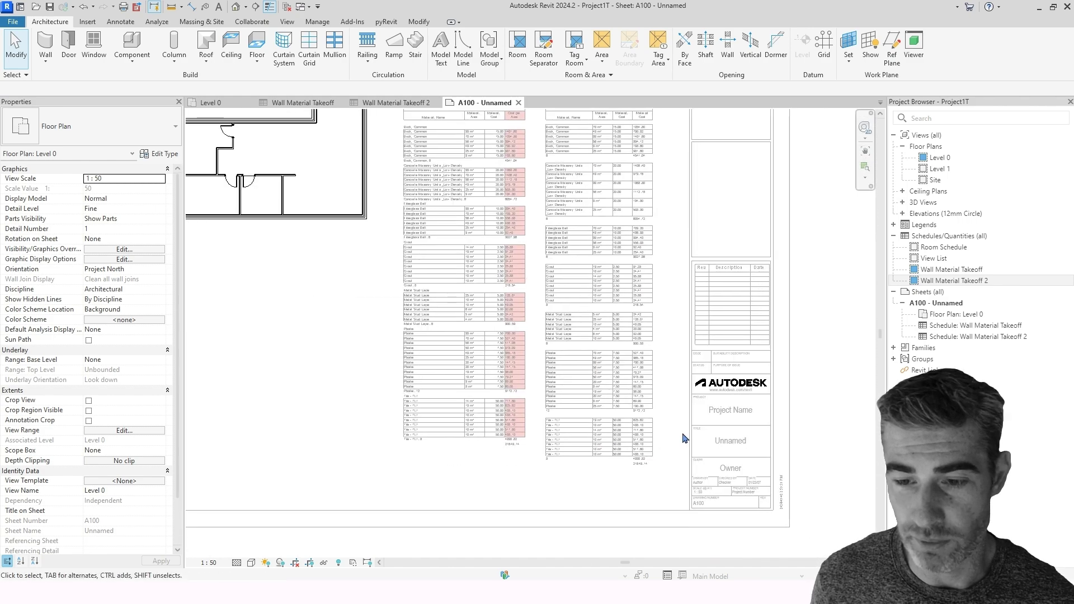
pyautogui.scroll(3, 414, 391)
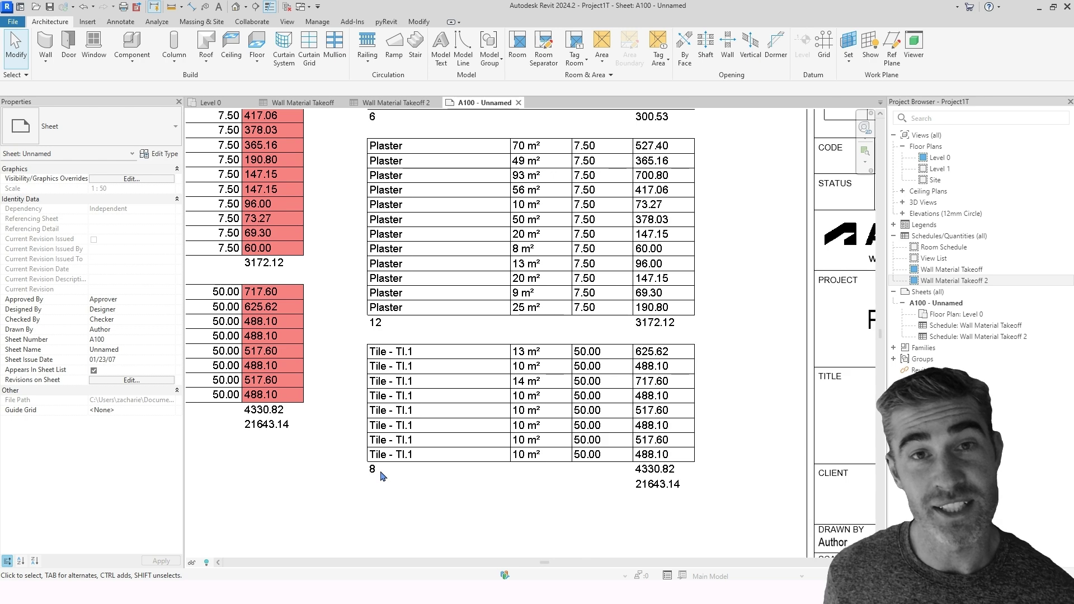
pyautogui.moveTo(651, 492); pyautogui.dragTo(643, 465, button='middle')
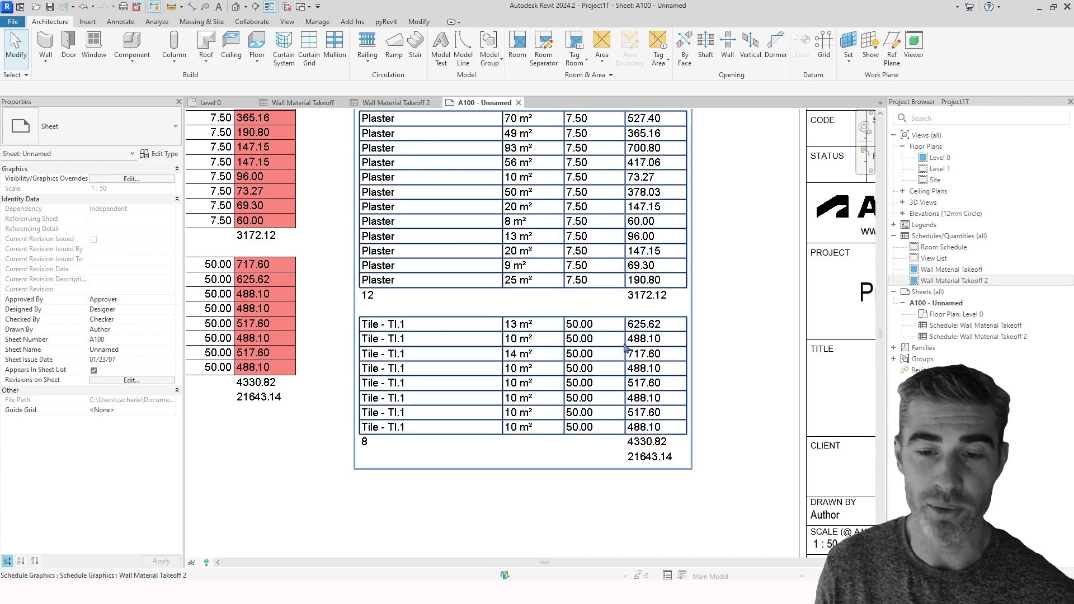
pyautogui.scroll(-3, 666, 369)
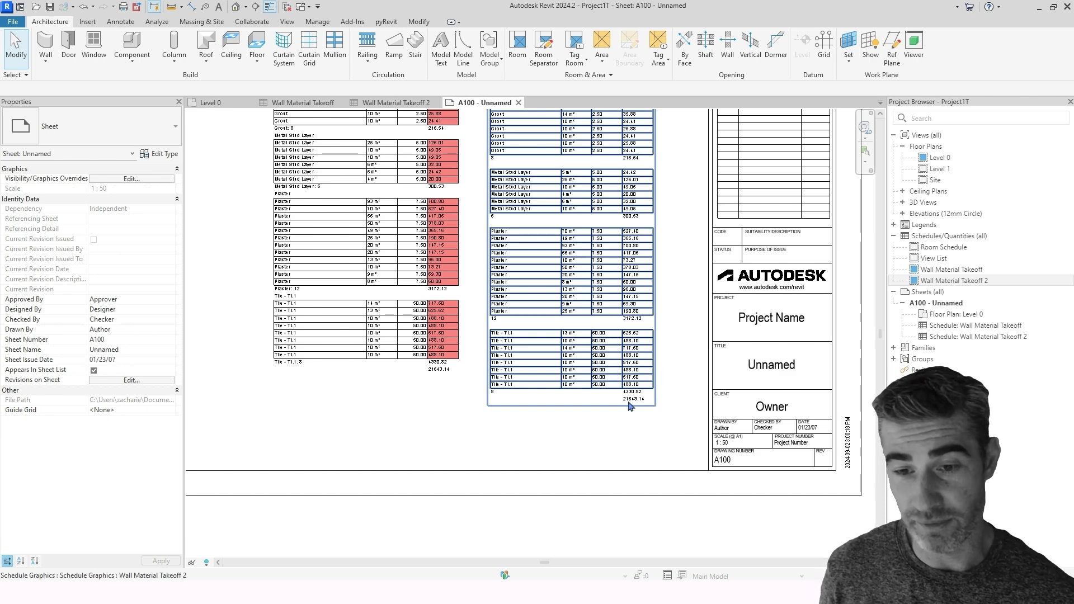
pyautogui.scroll(5, 632, 400)
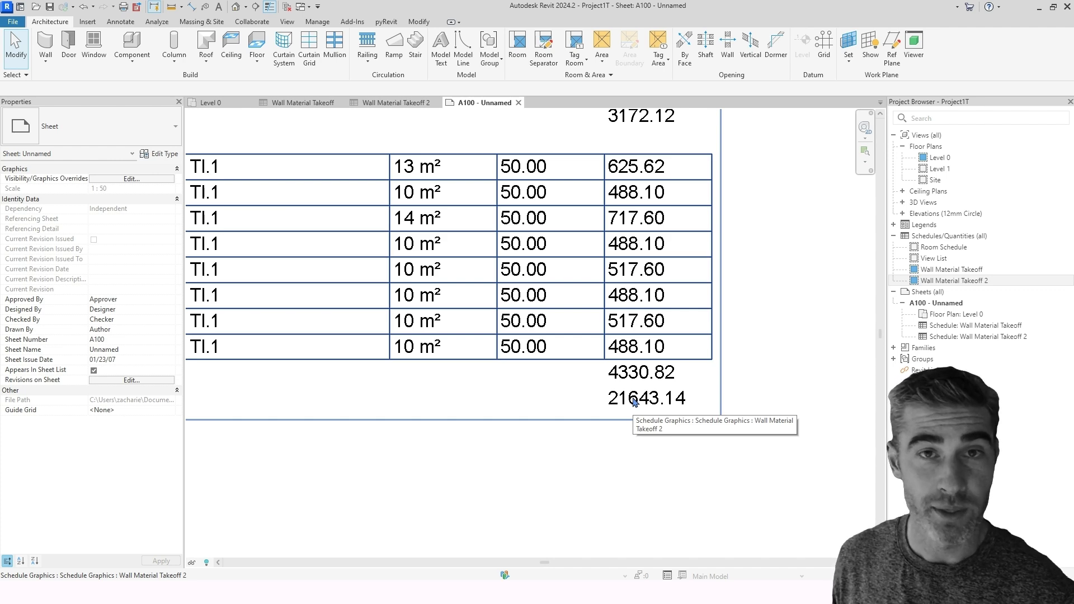
pyautogui.scroll(-4, 754, 335)
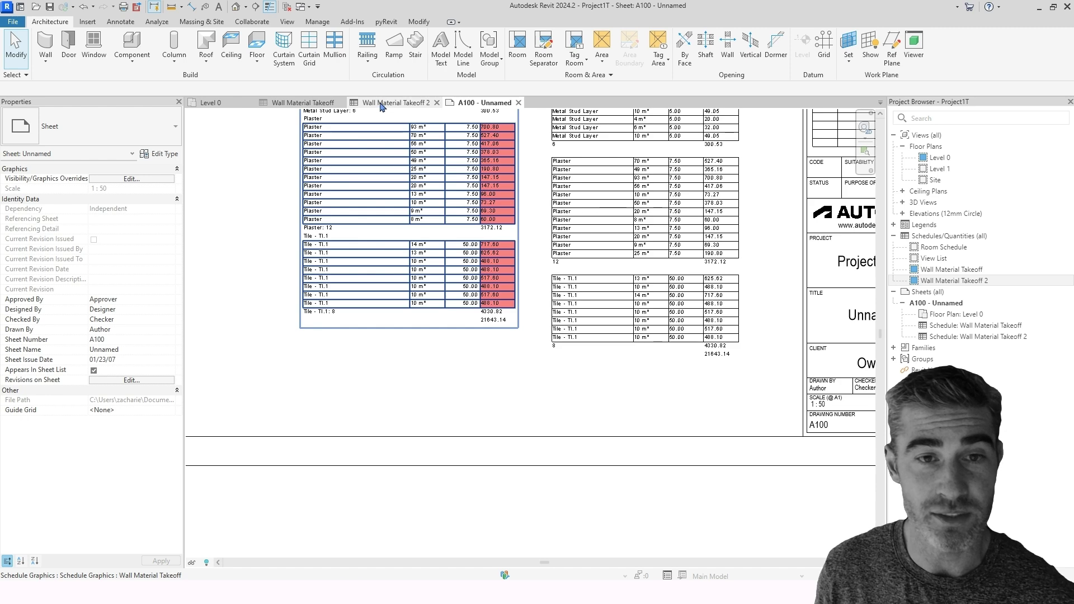
# Activate the Level 0 viewport again and open the layer structure of the Wall-Partn_ Wall Tile wall type.
pyautogui.moveTo(622, 301); pyautogui.dragTo(730, 459, button='middle')
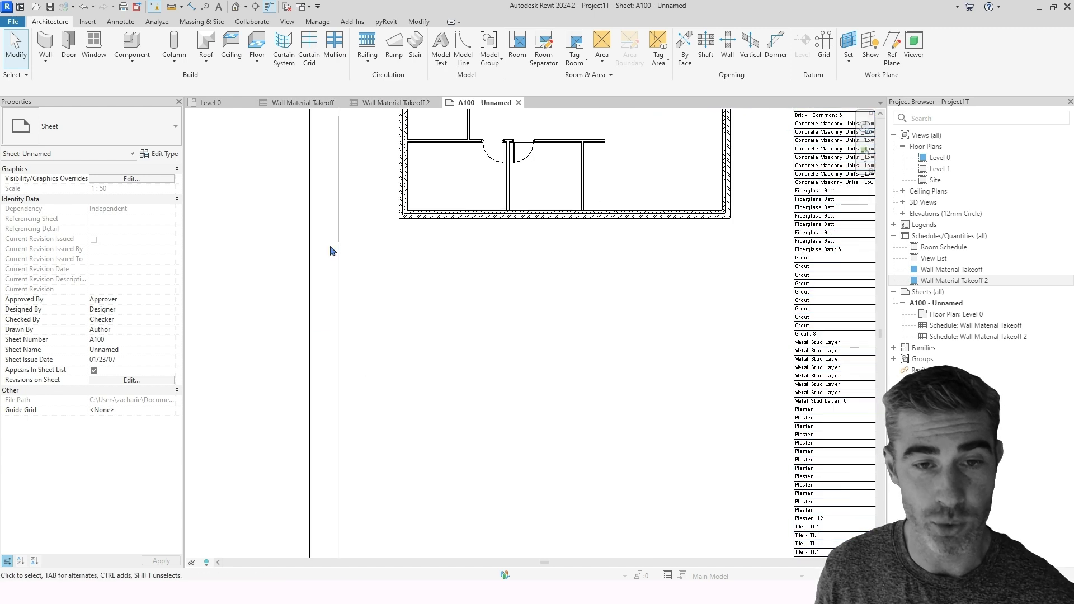
pyautogui.moveTo(444, 143); pyautogui.dragTo(442, 206, button='middle')
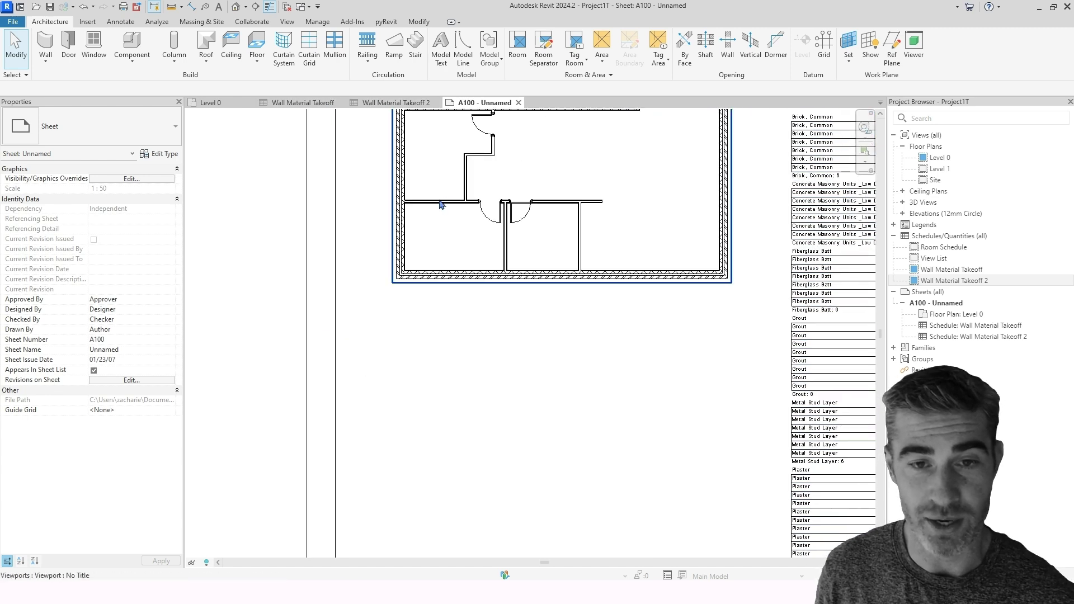
pyautogui.scroll(5, 445, 204)
pyautogui.doubleClick(458, 215)
pyautogui.scroll(2, 470, 199)
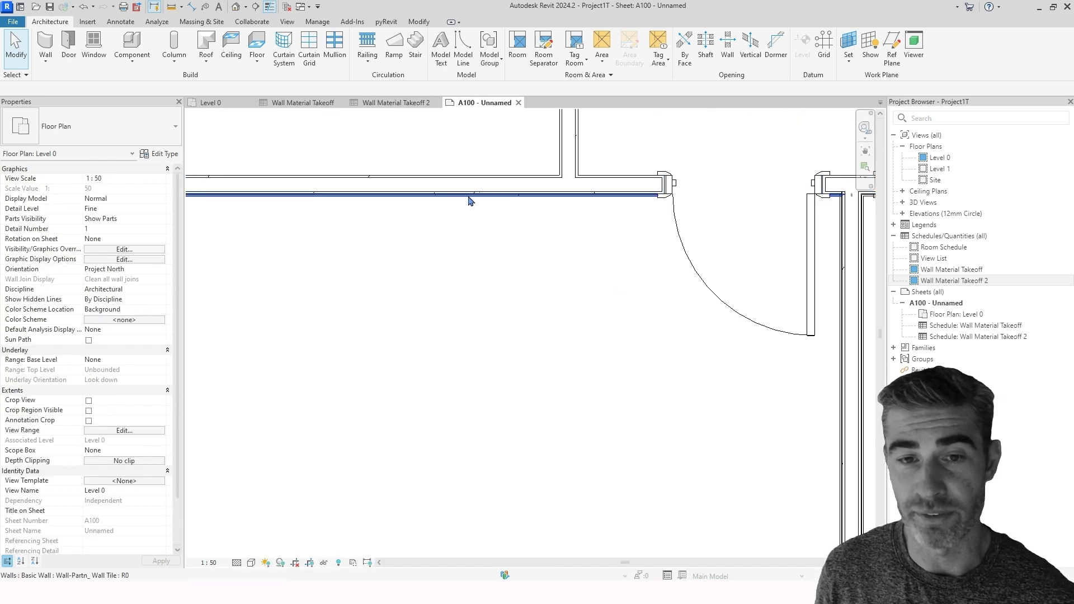
pyautogui.click(473, 195)
pyautogui.click(162, 154)
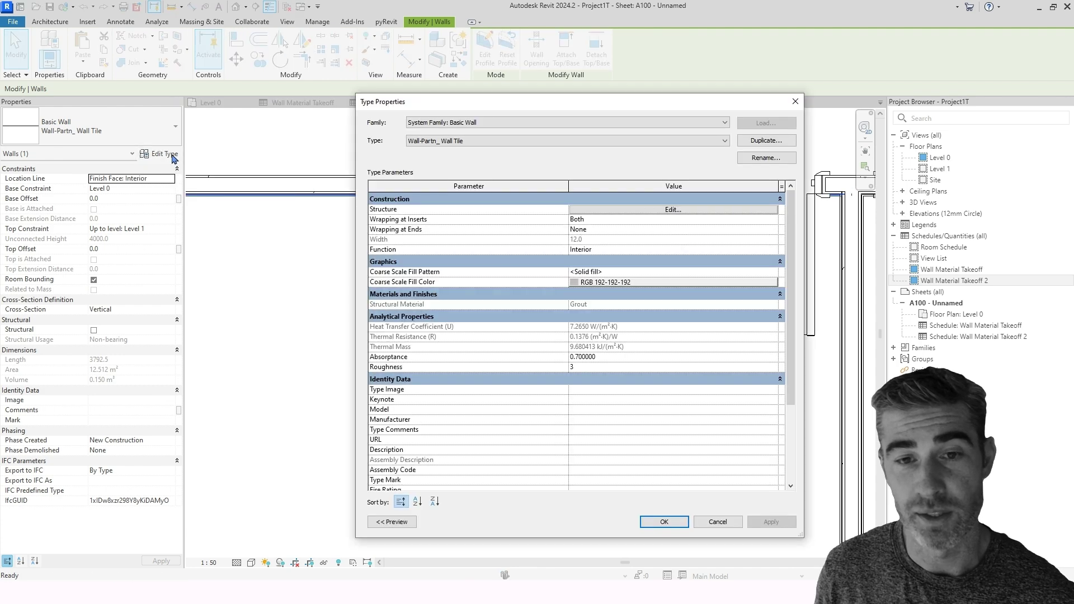
pyautogui.click(603, 211)
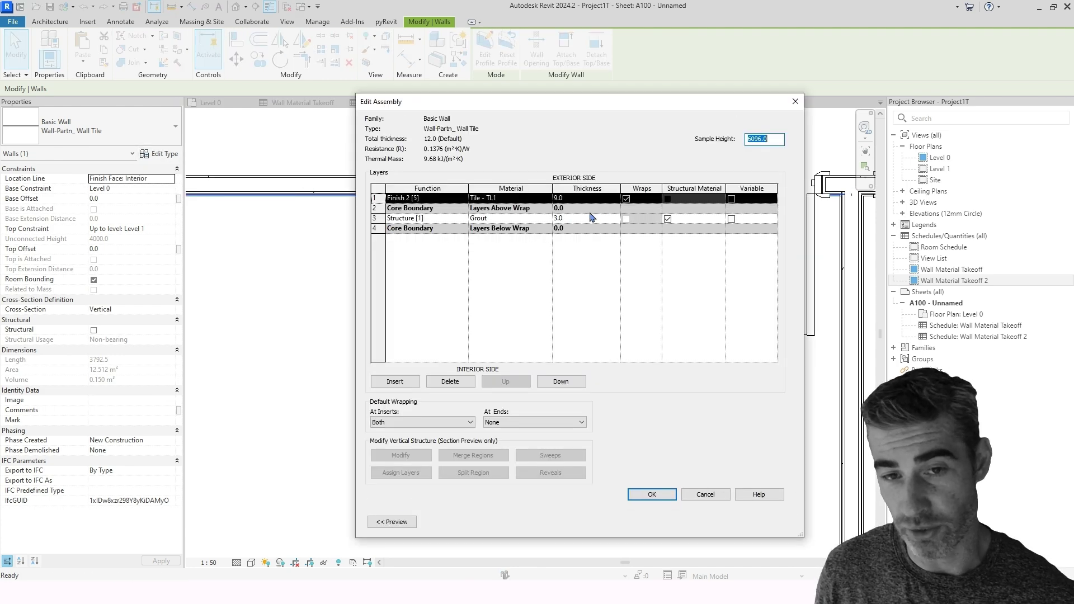
# Set the cost of the finish layer's Tile - Tl.1 material to 13.00 and accept the wall type changes.
pyautogui.click(538, 199)
pyautogui.click(547, 198)
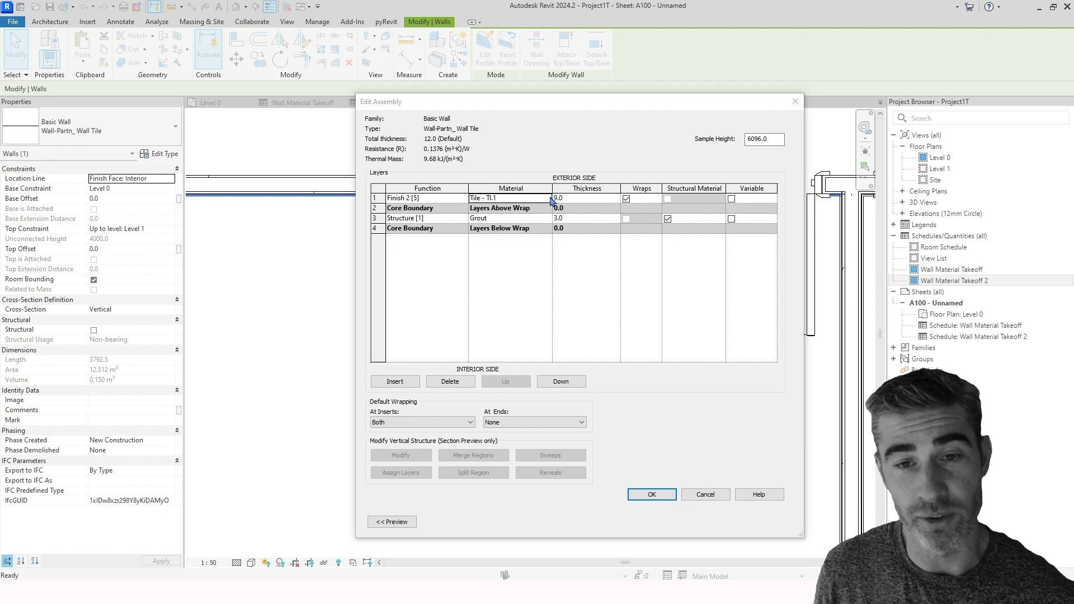
pyautogui.click(658, 319)
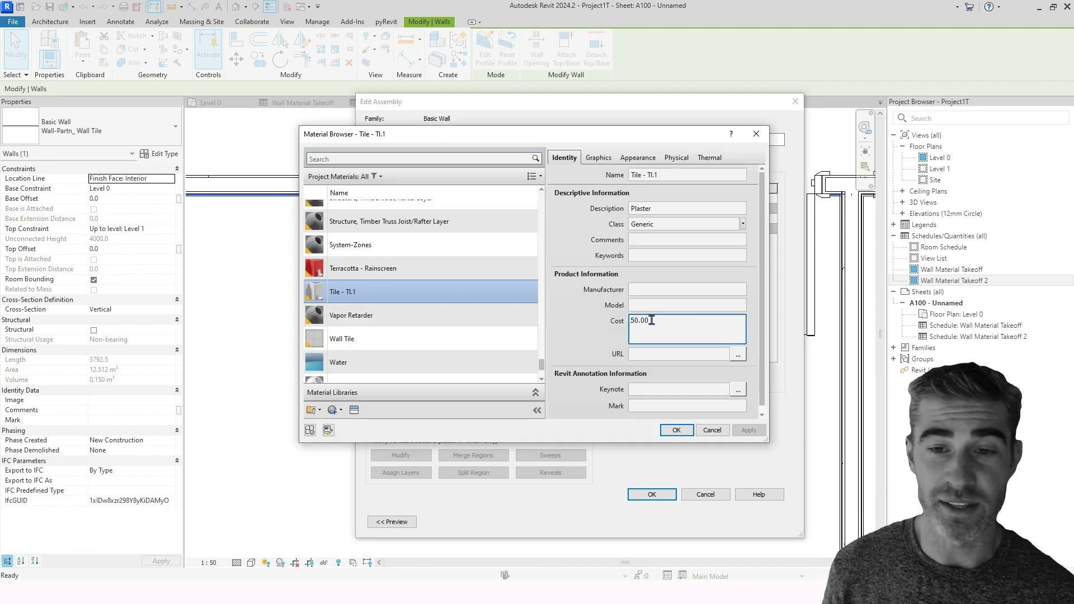
pyautogui.moveTo(651, 320); pyautogui.dragTo(625, 323)
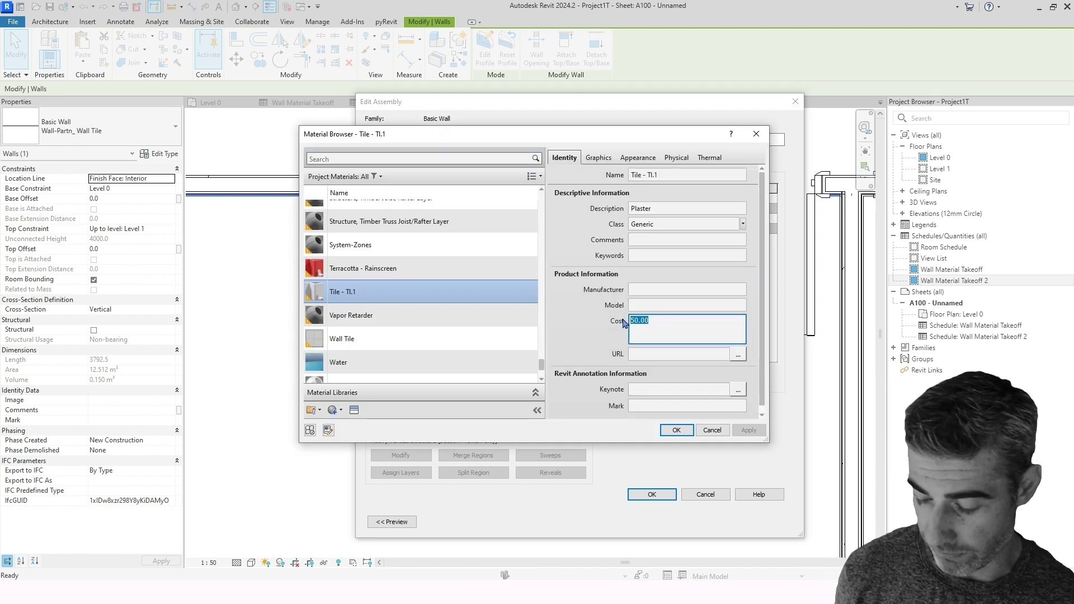
pyautogui.write('13')
pyautogui.write('.50')
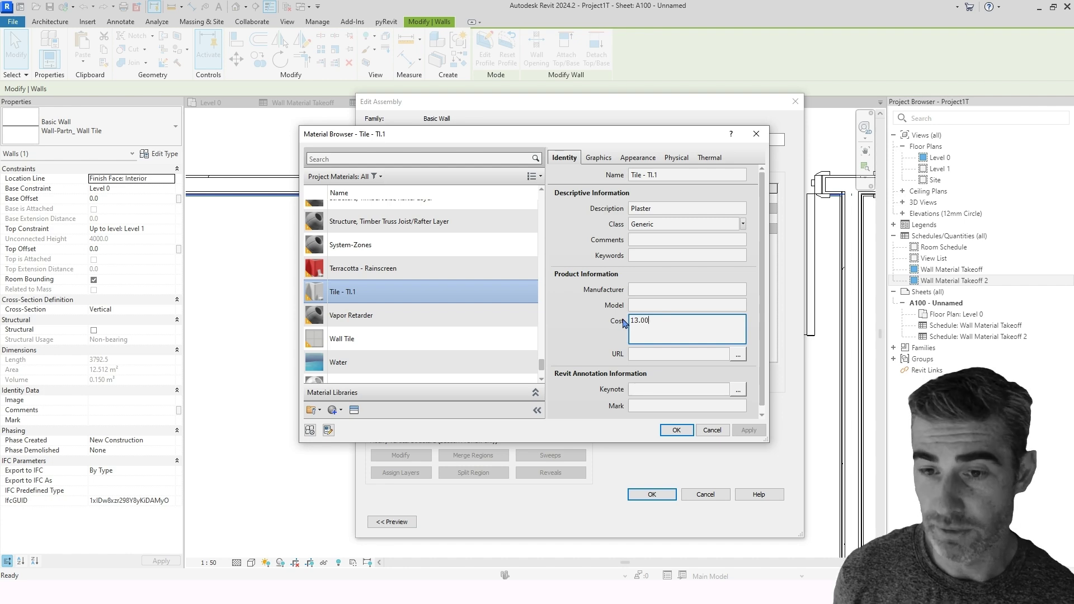
pyautogui.click(676, 430)
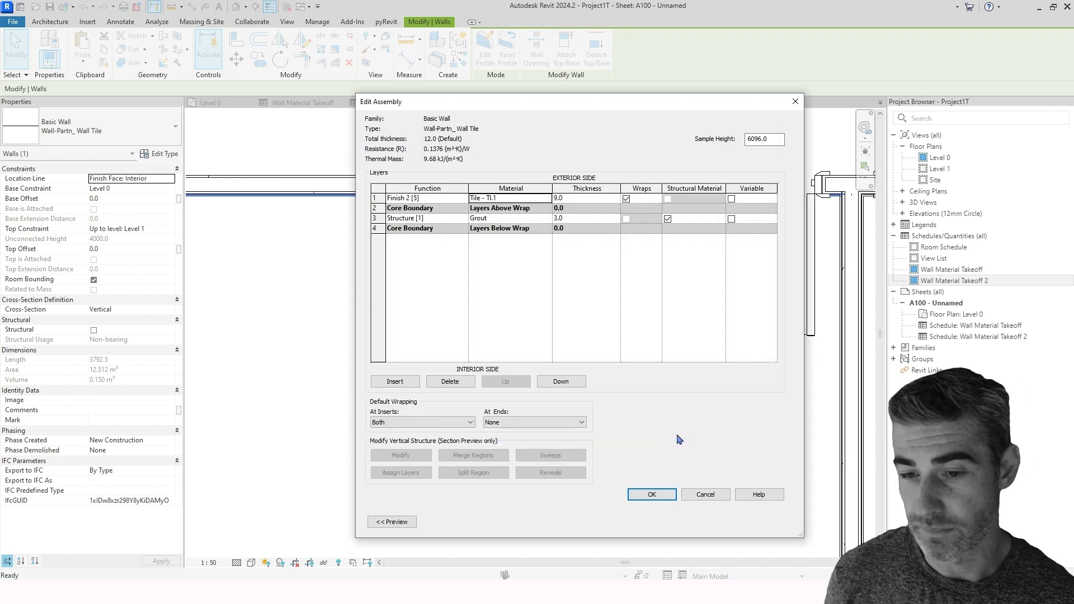
pyautogui.click(654, 495)
pyautogui.click(649, 522)
# Check the Tile - Tl.1 unit costs, row costs, group total and grand total in Wall Material Takeoff 2 on the sheet.
pyautogui.scroll(-4, 504, 266)
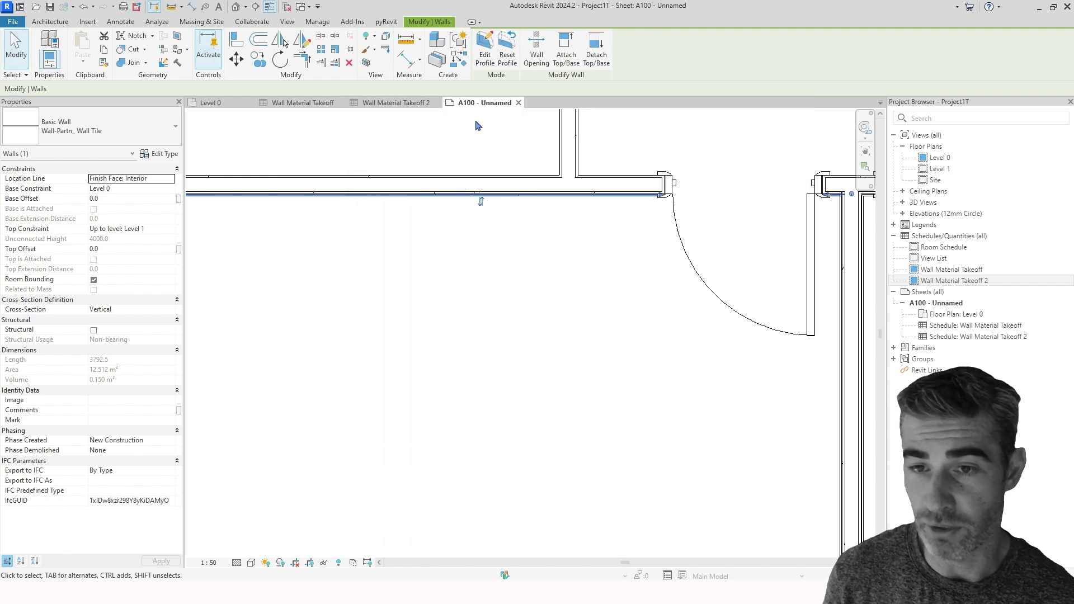
pyautogui.moveTo(377, 352); pyautogui.dragTo(726, 473, button='middle')
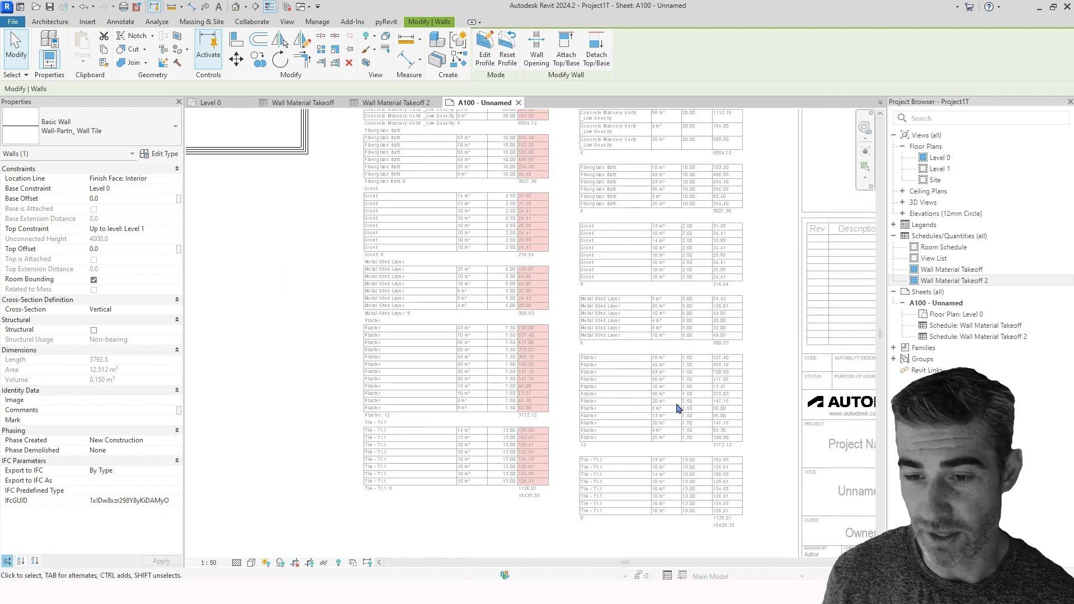
pyautogui.scroll(6, 726, 473)
pyautogui.moveTo(716, 401); pyautogui.dragTo(693, 228, button='middle')
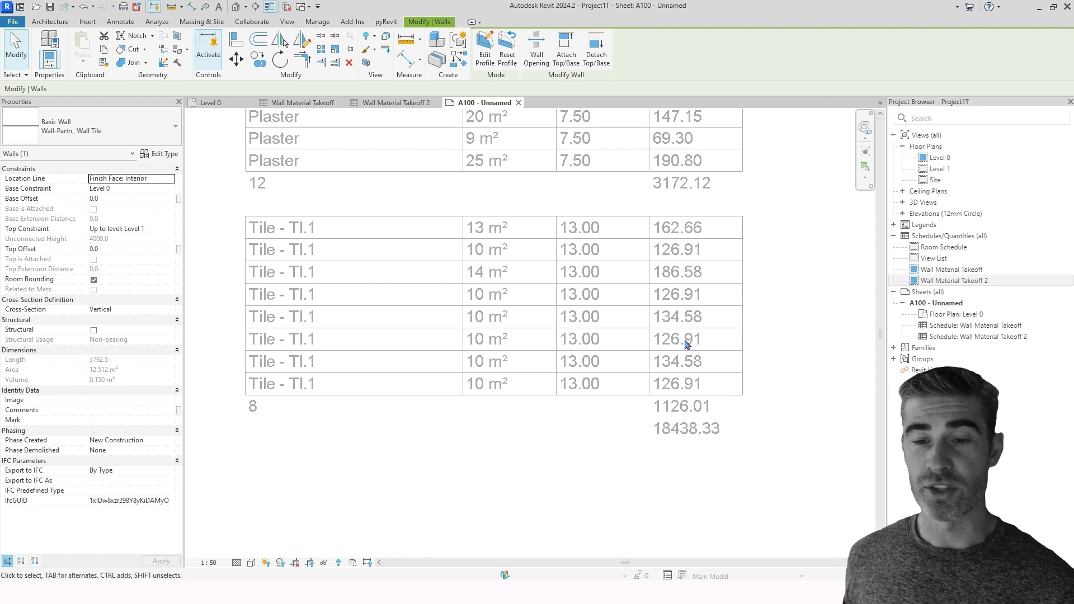